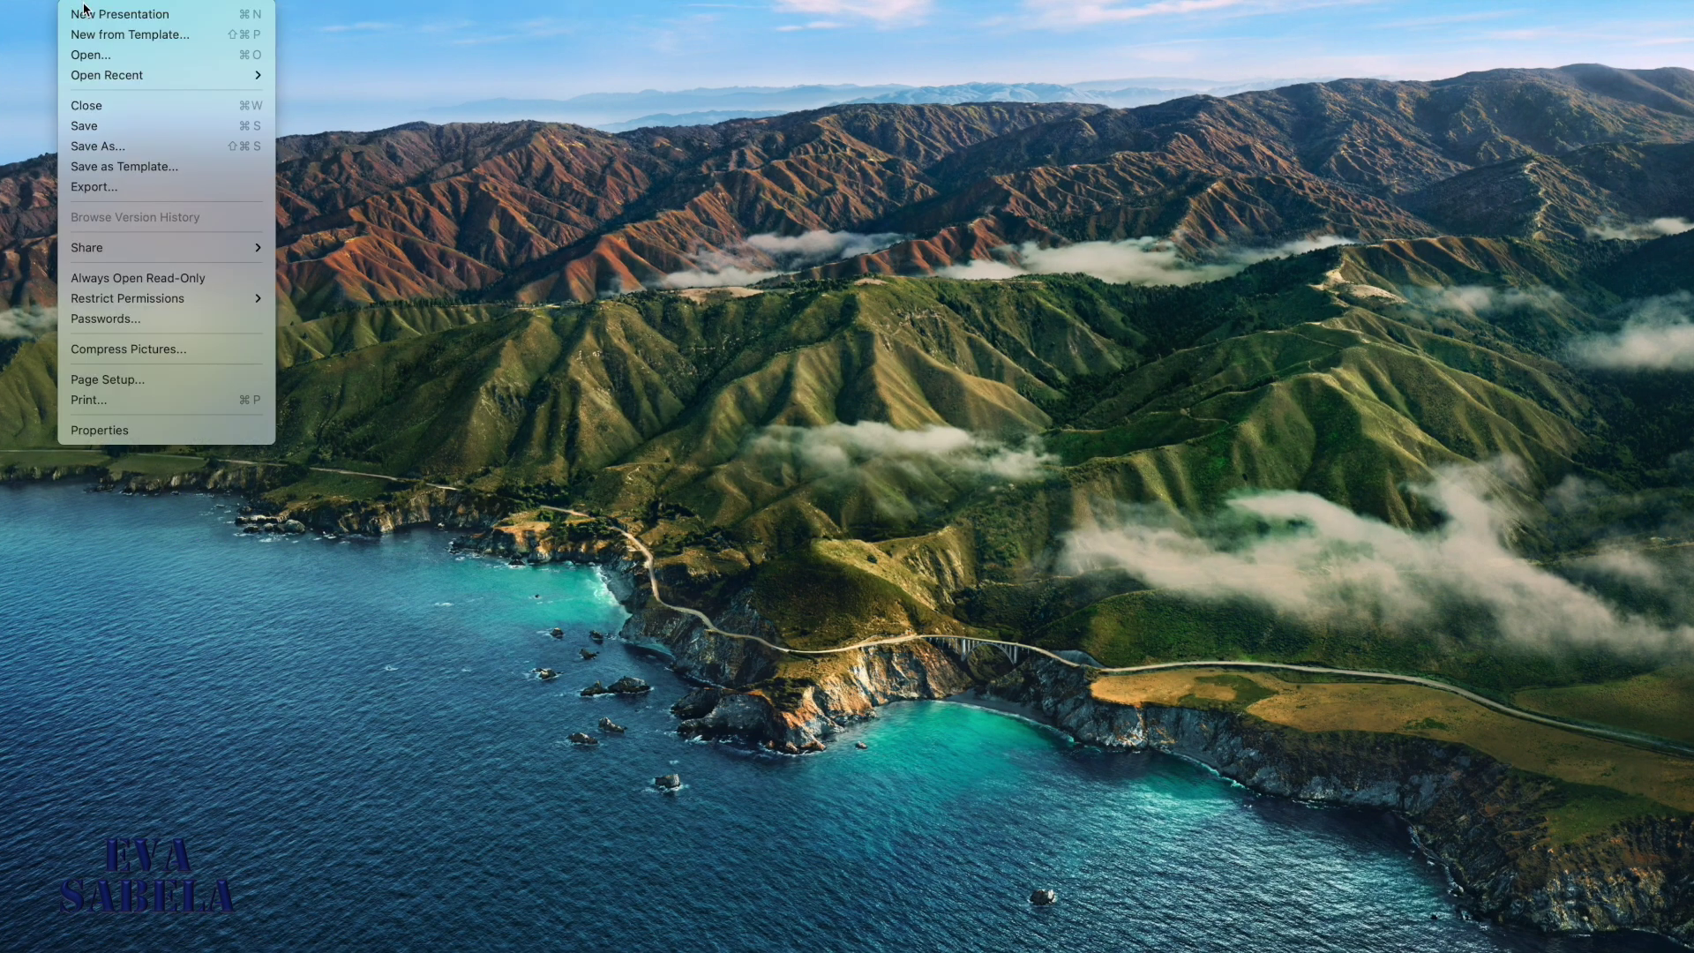
- Open PowerPoint's File menu to start a new blank presentation
{"action": "left_click", "coordinate": [85, 13]}
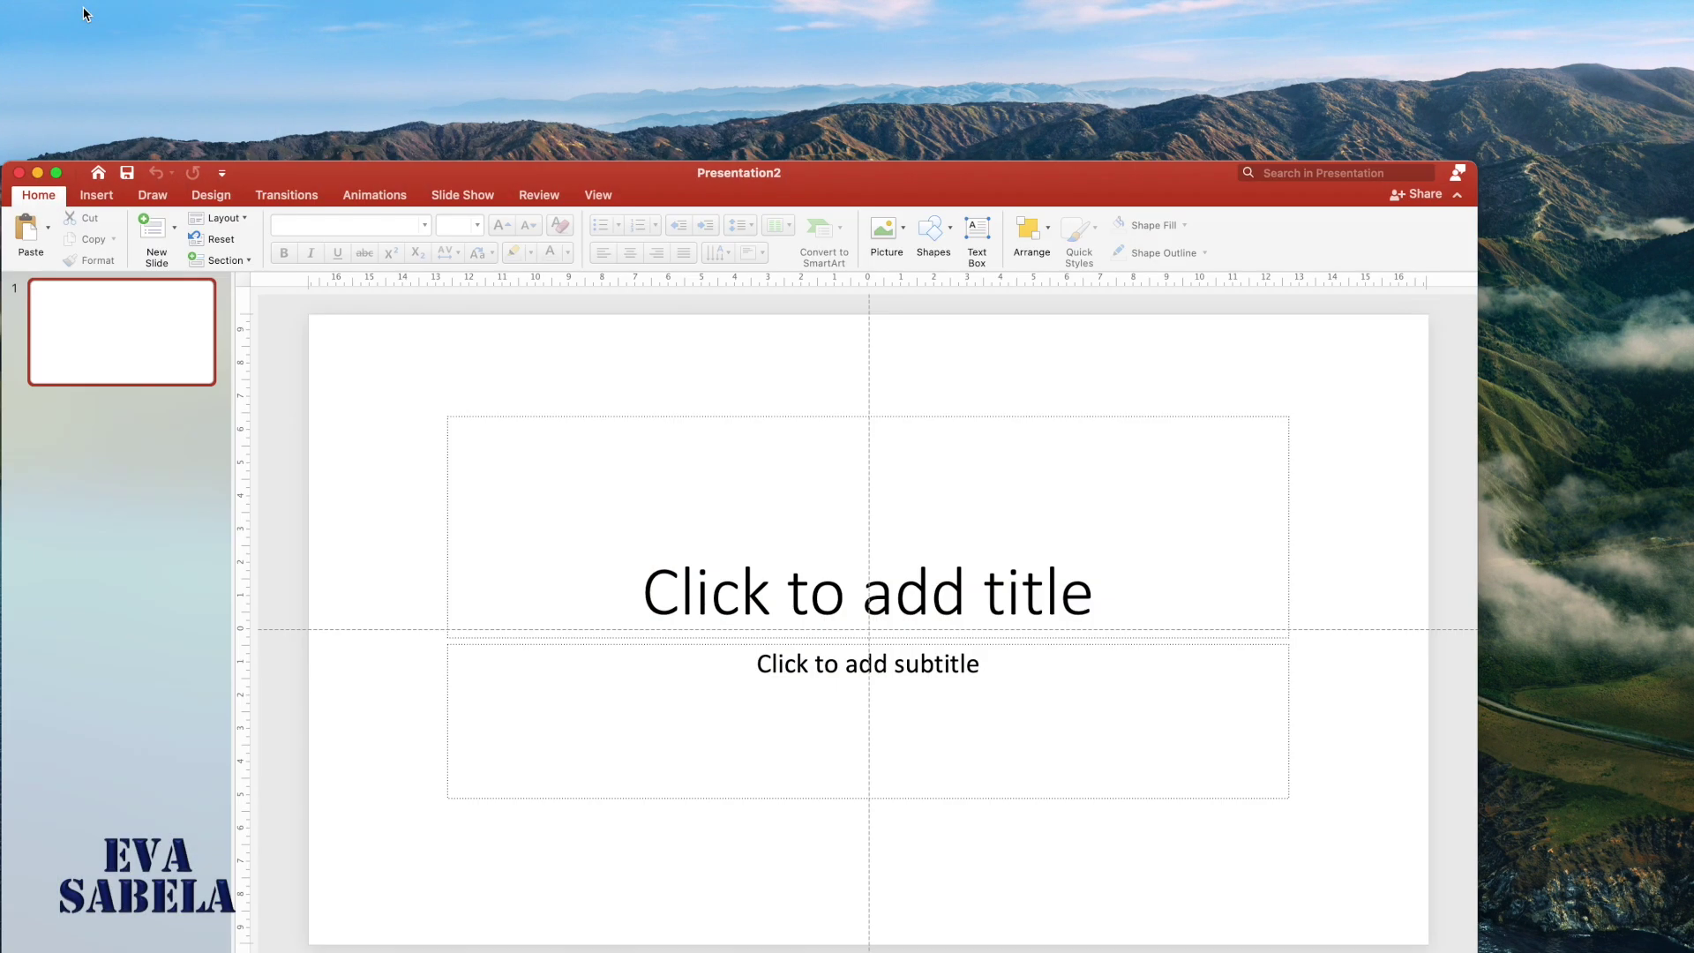
- Maximize the presentation window and delete the title and subtitle placeholders
{"action": "left_click_drag", "start_coordinate": [381, 162], "coordinate": [314, 2]}
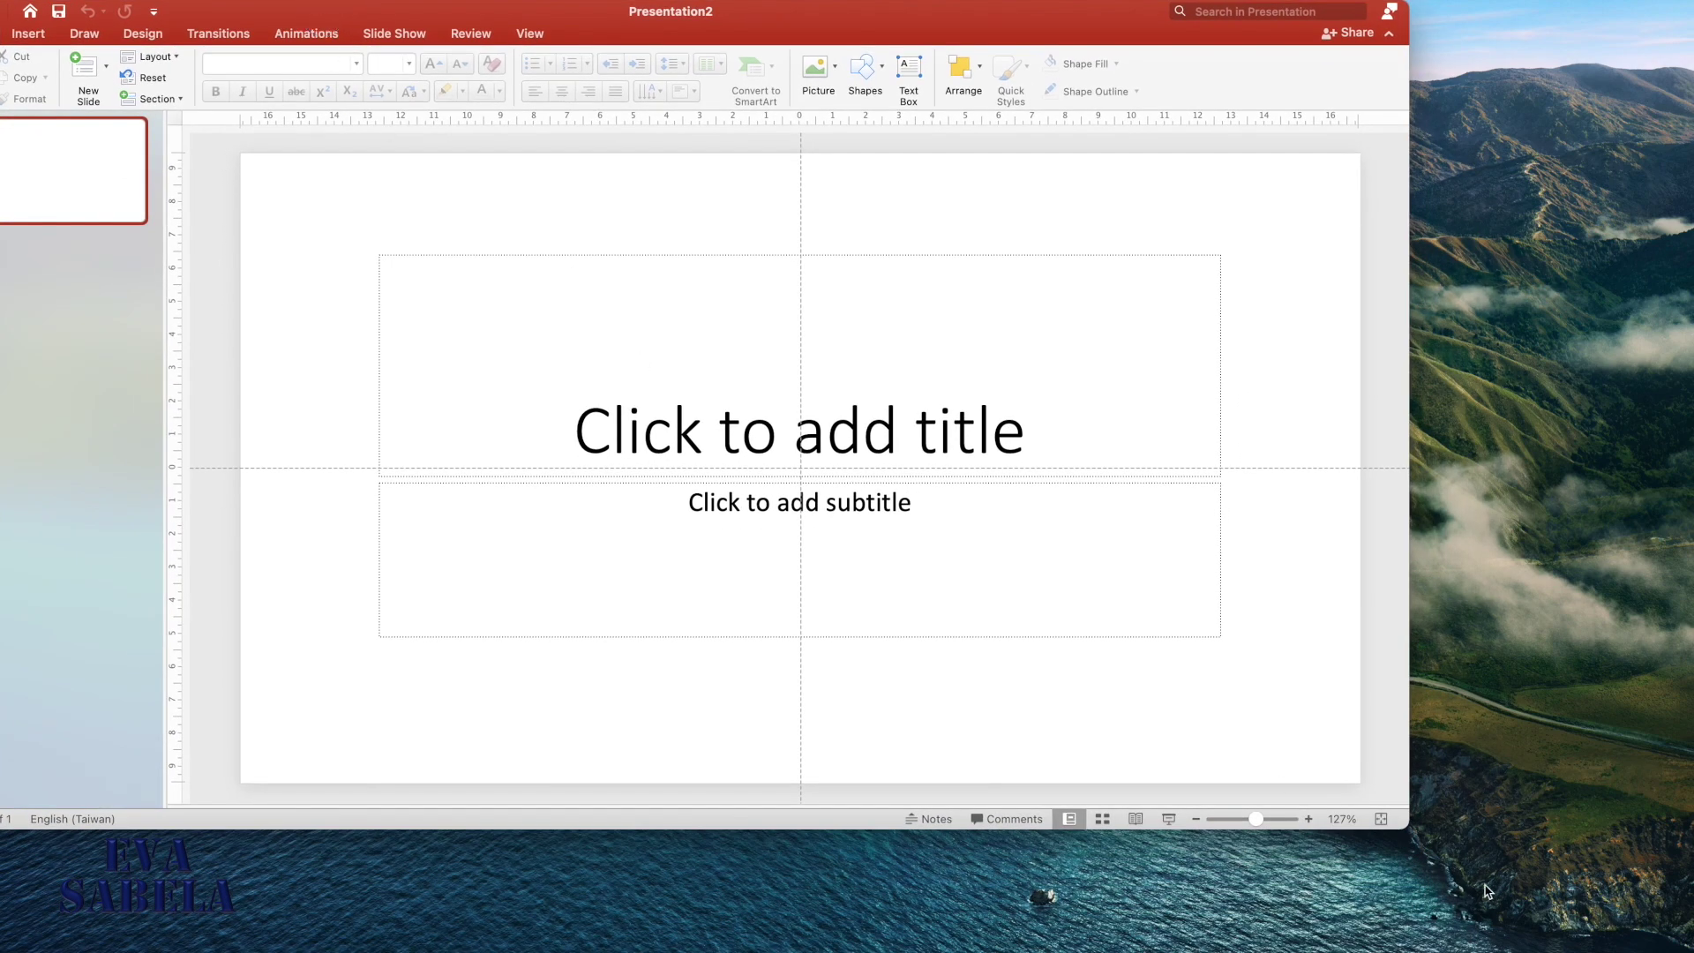
{"action": "left_click_drag", "start_coordinate": [1410, 827], "coordinate": [1689, 949]}
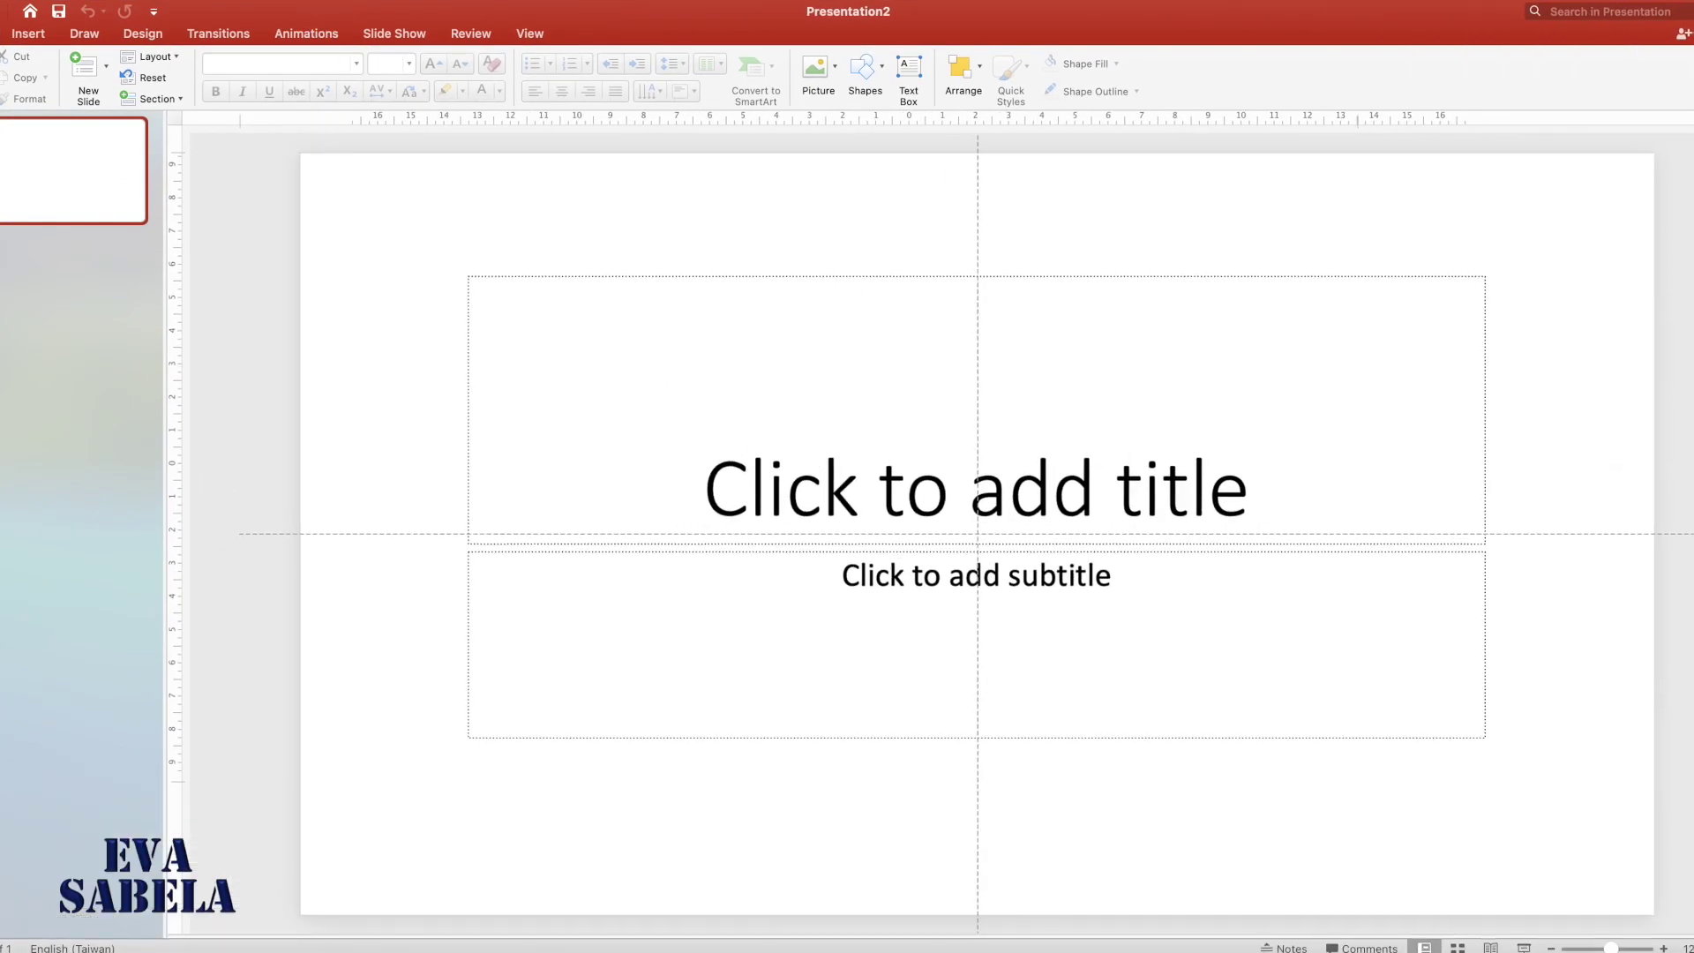
{"action": "left_click", "coordinate": [1175, 277]}
{"action": "key", "text": "Delete"}
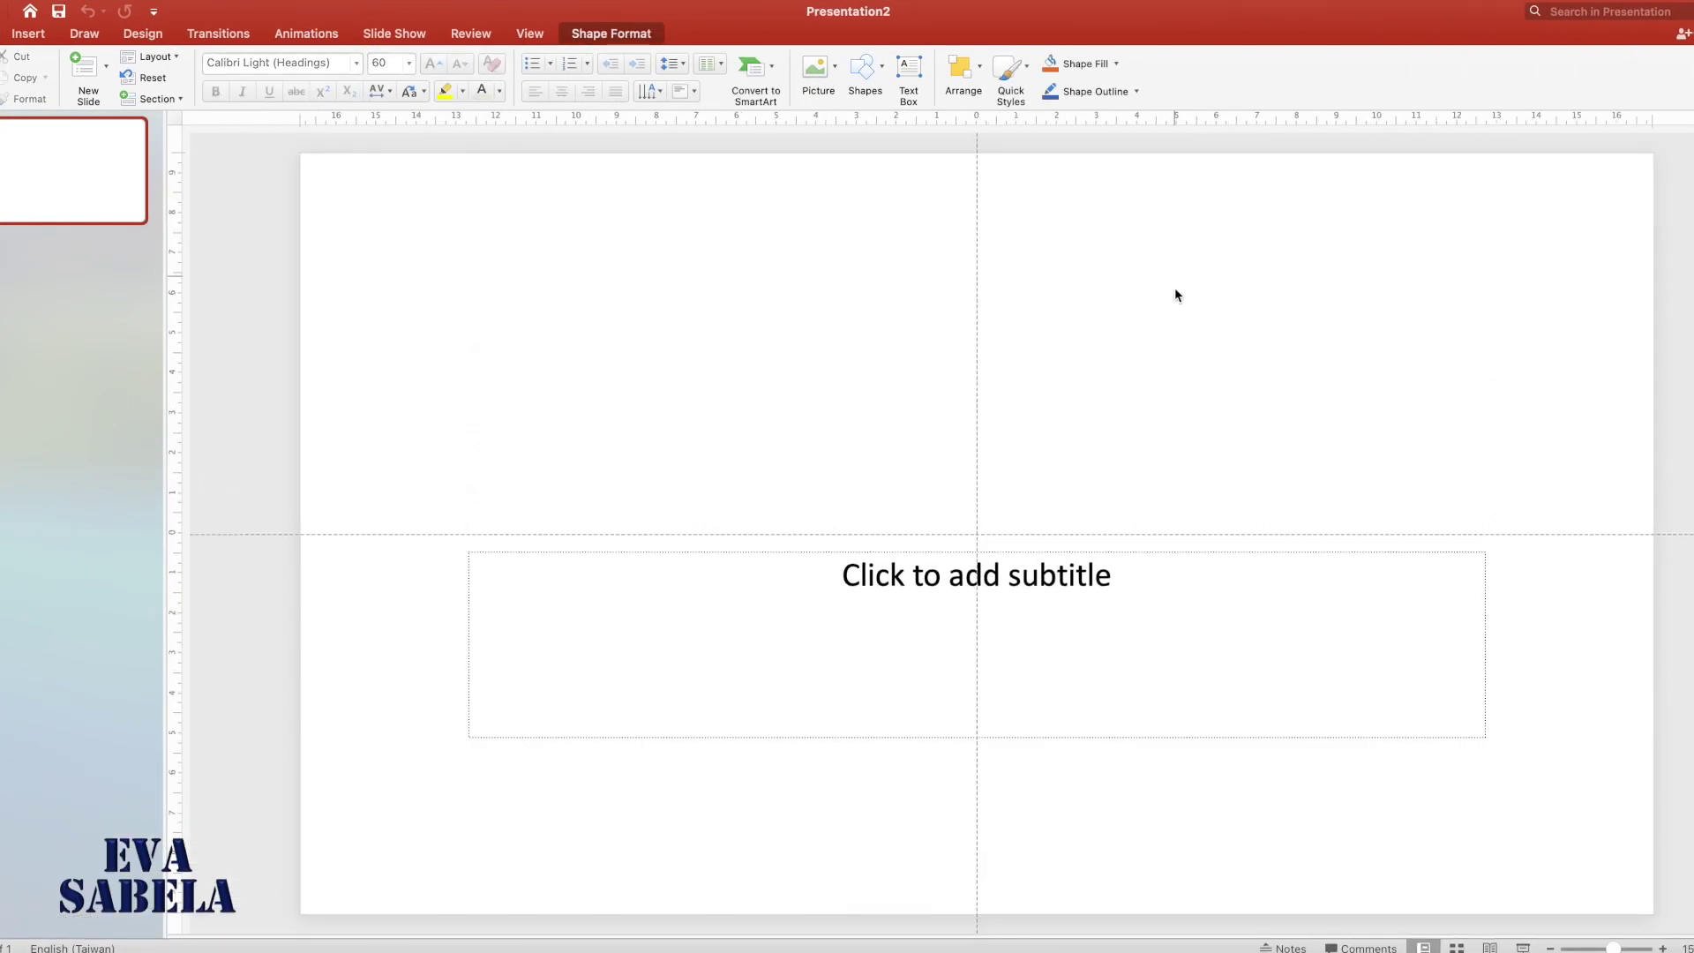
{"action": "left_click", "coordinate": [1248, 554]}
{"action": "key", "text": "Delete"}
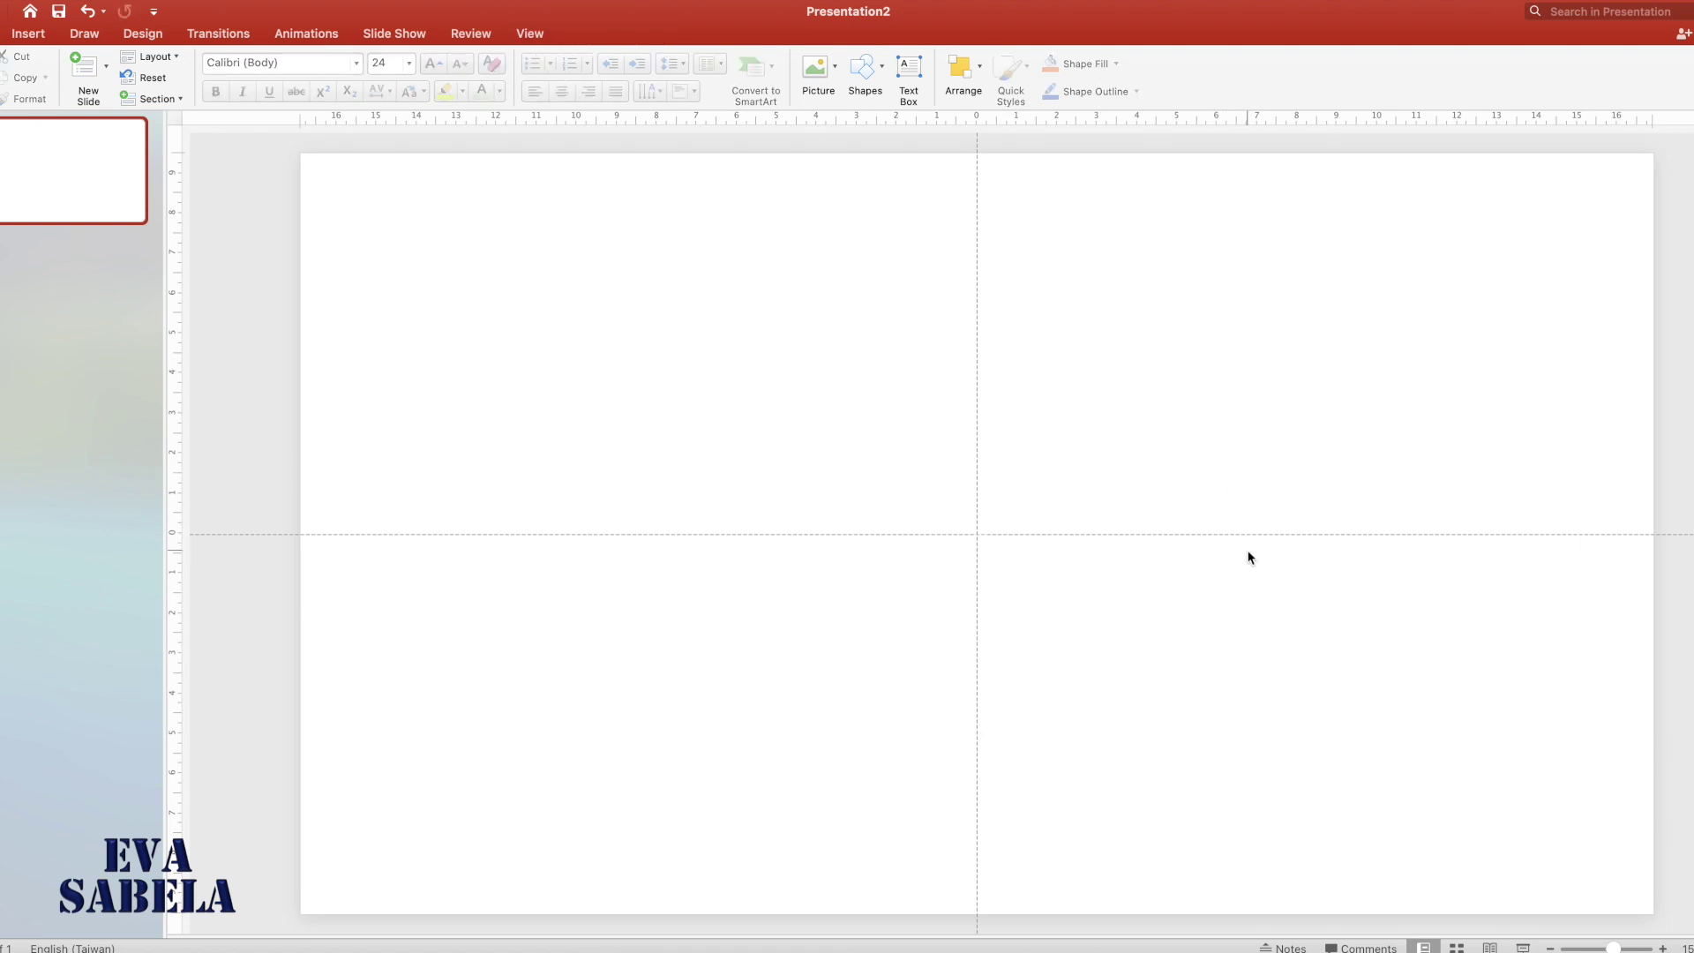
- Insert car.png, cks.png, the map and our house.png from file onto the slide
{"action": "left_click", "coordinate": [29, 34]}
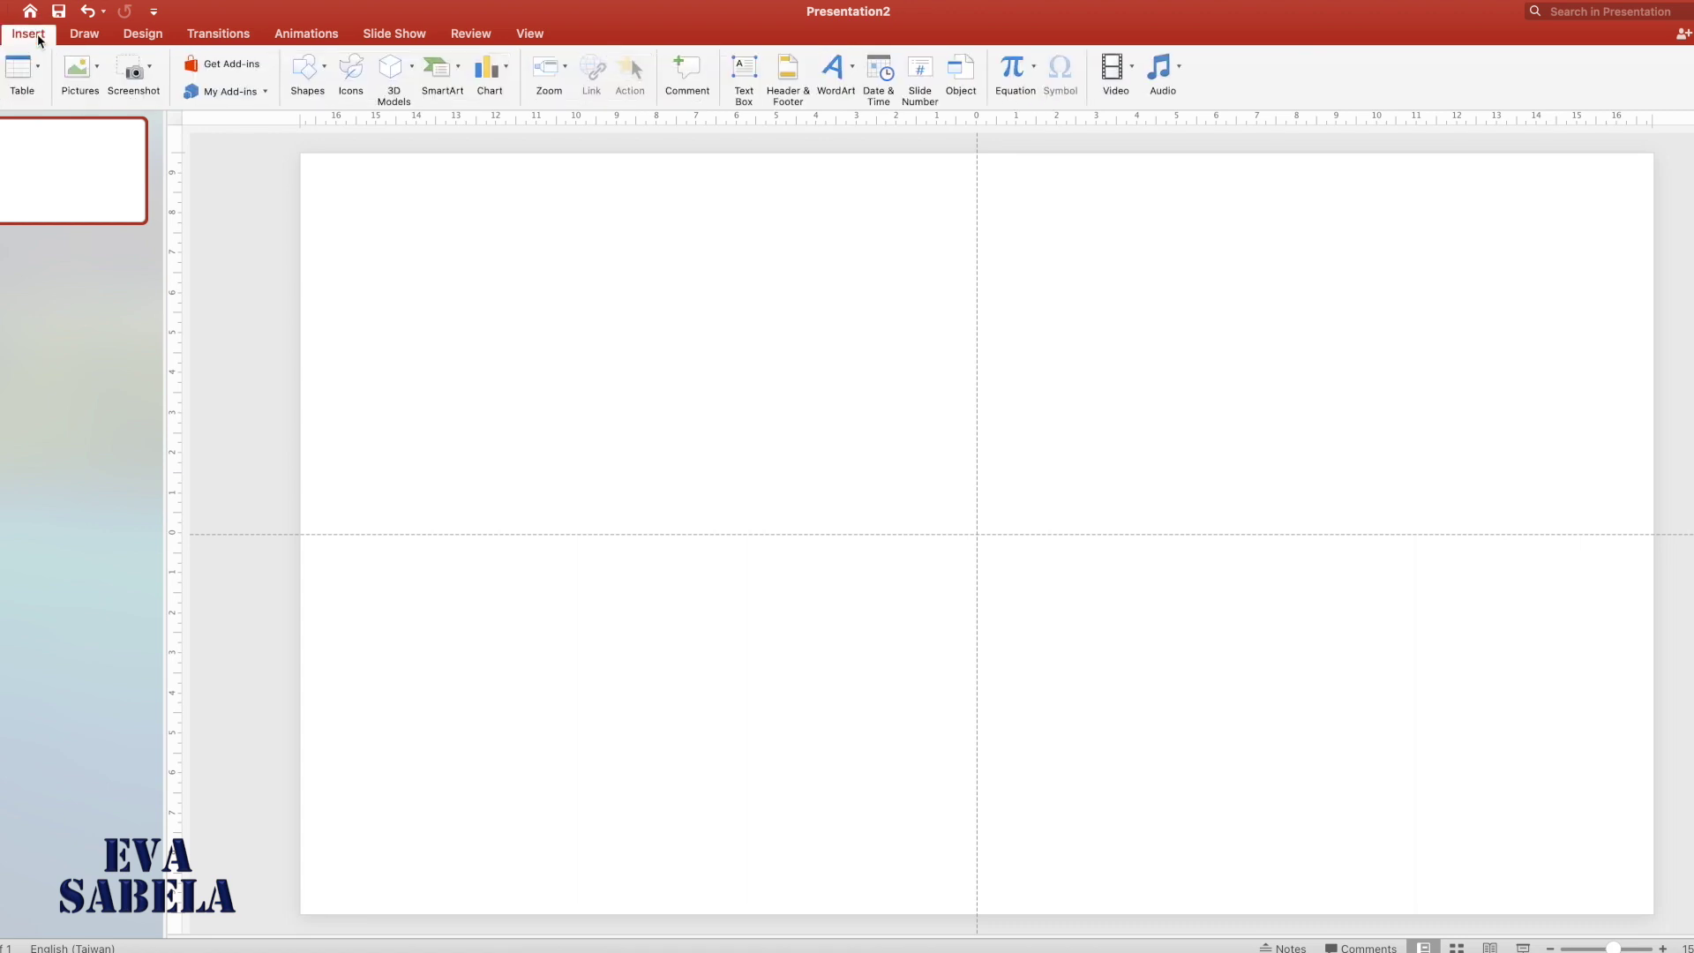
{"action": "left_click", "coordinate": [99, 70]}
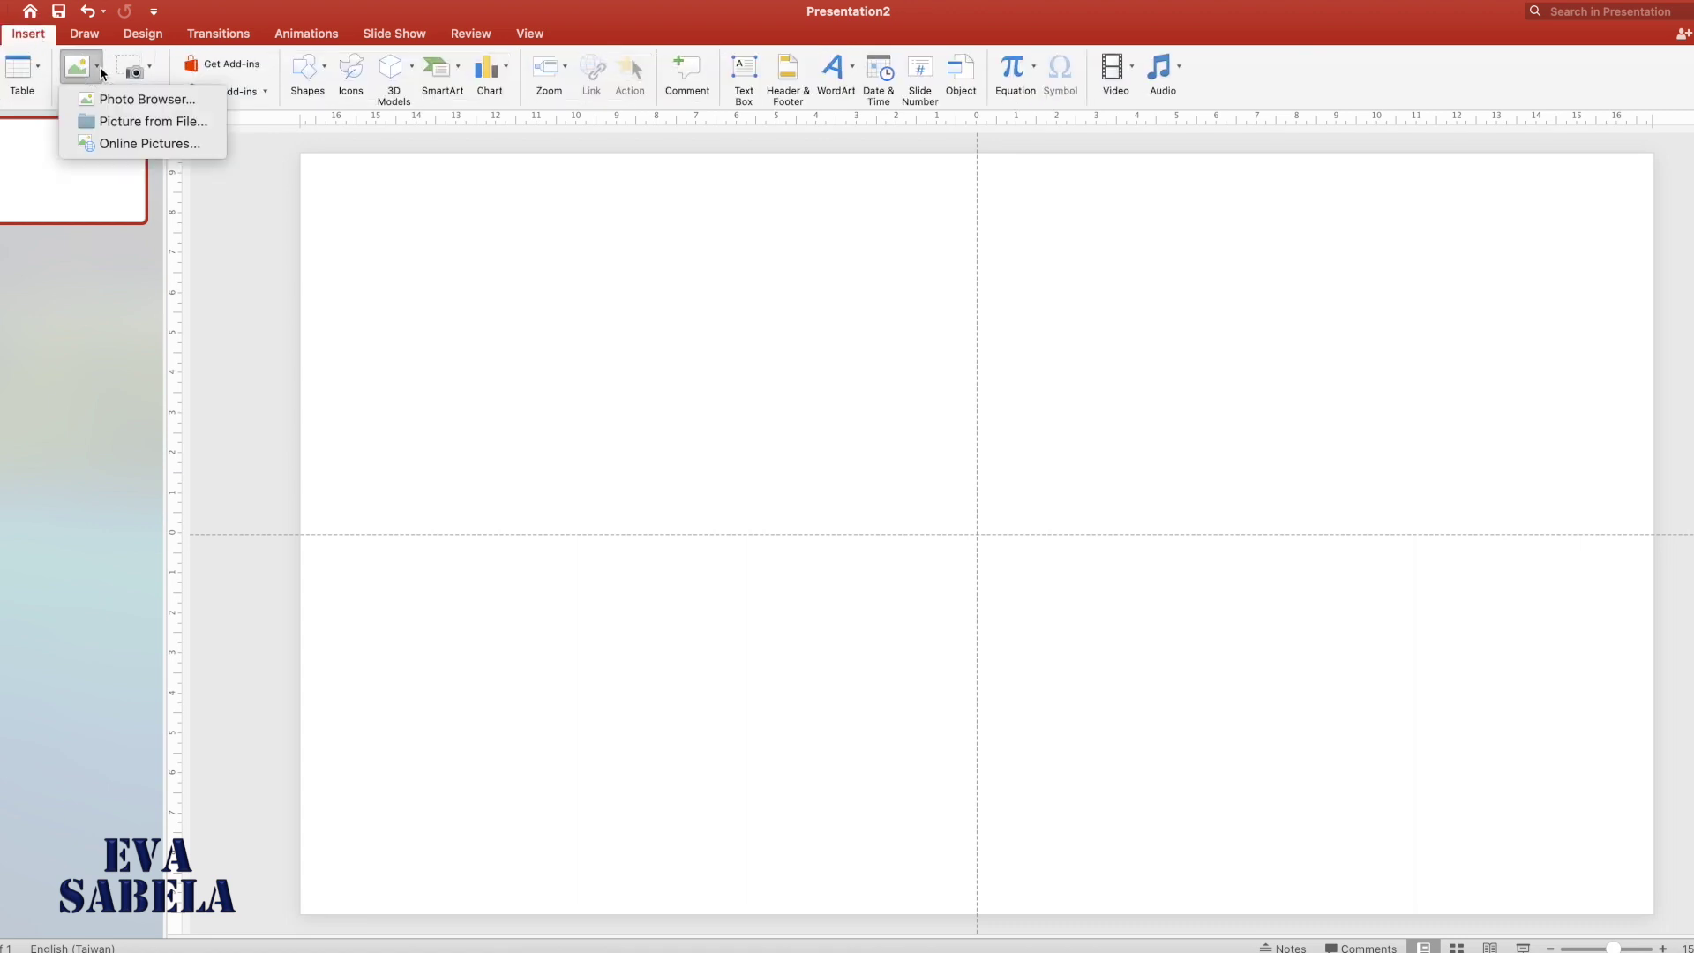
{"action": "left_click", "coordinate": [162, 128]}
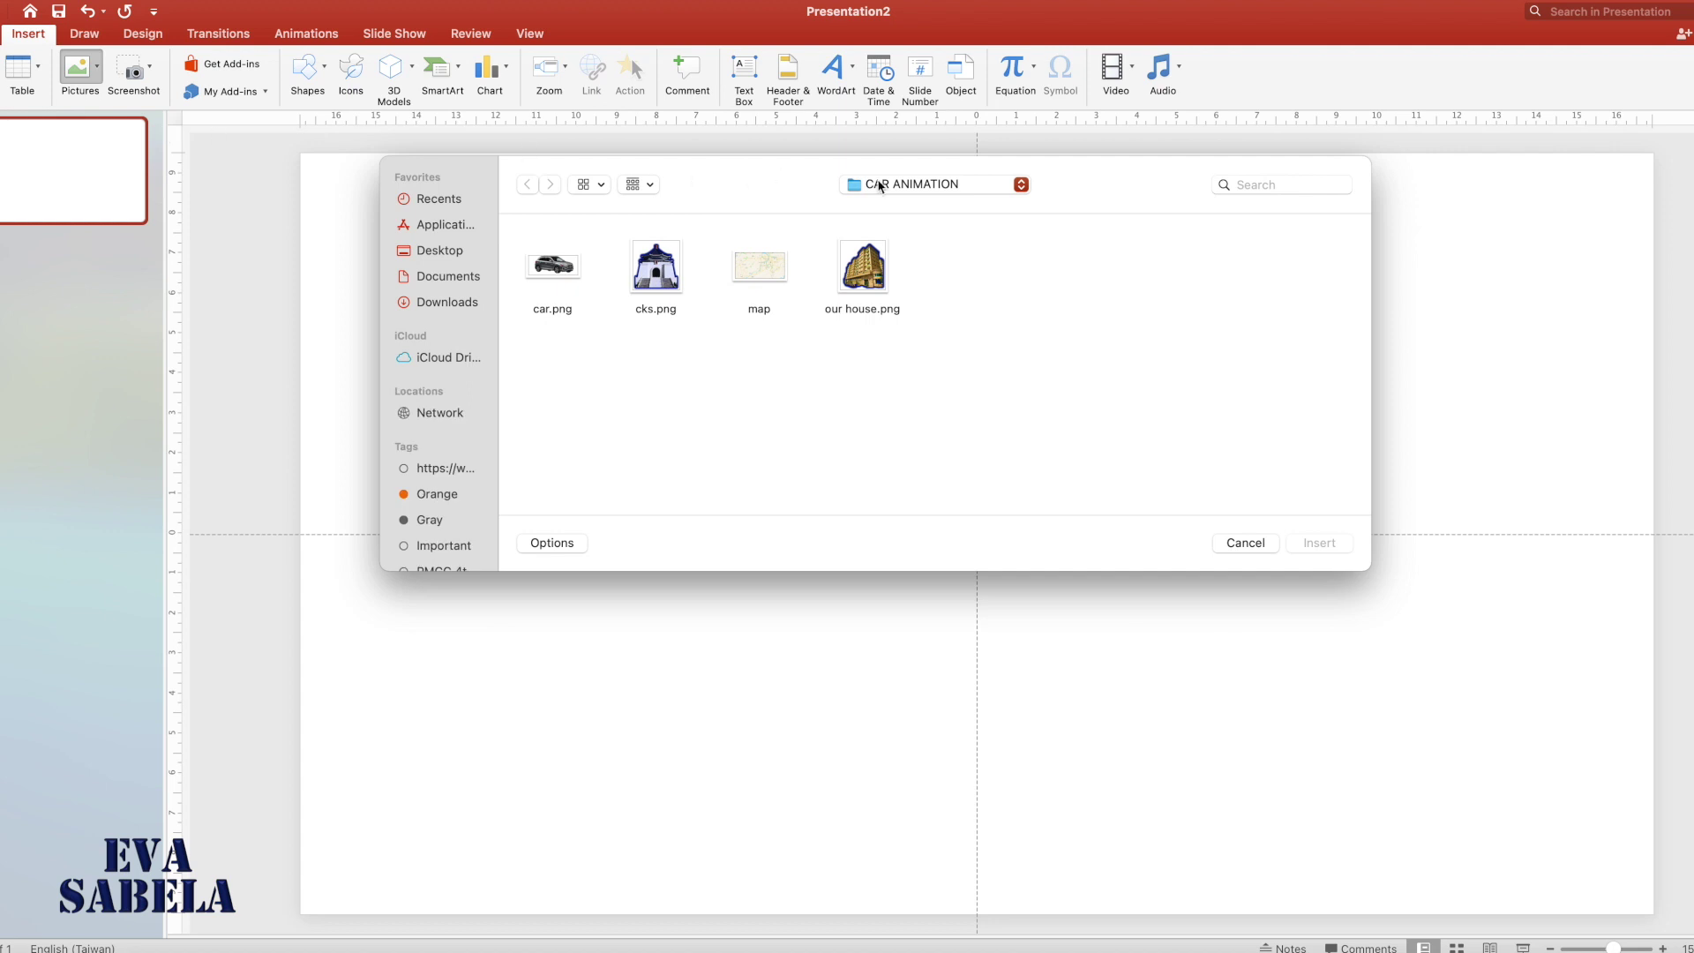
{"action": "left_click", "coordinate": [550, 278]}
{"action": "left_click", "coordinate": [664, 285], "text": "super"}
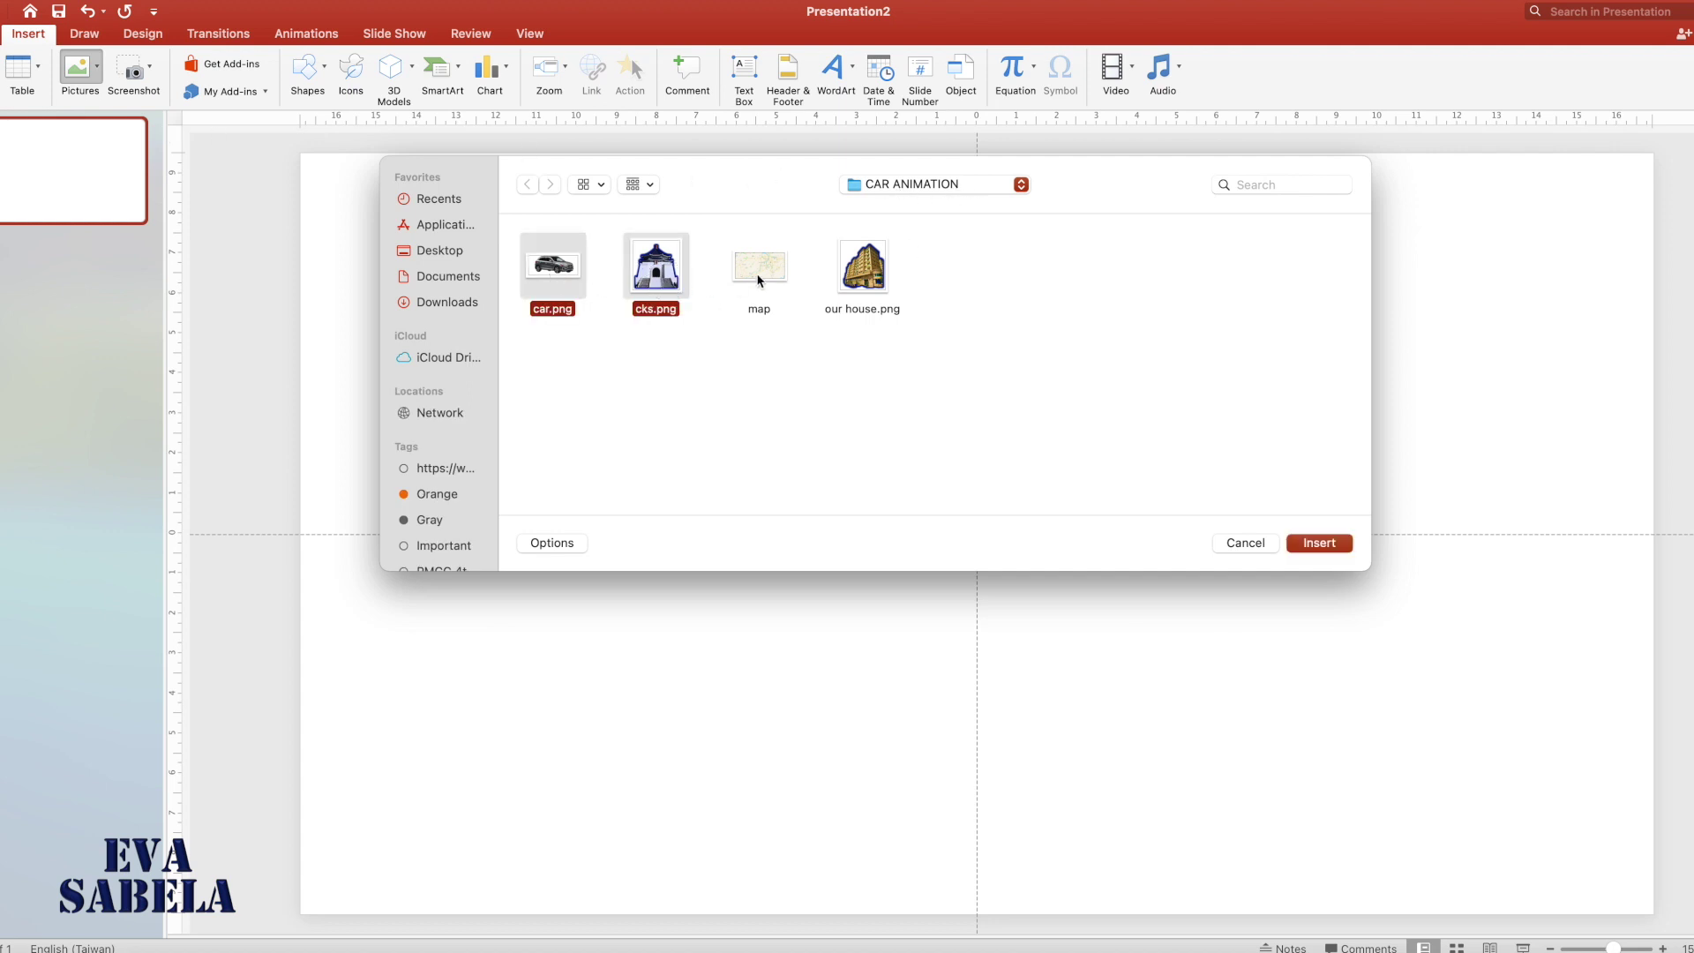
{"action": "left_click", "coordinate": [761, 282], "text": "super"}
{"action": "left_click", "coordinate": [854, 280], "text": "super"}
{"action": "left_click", "coordinate": [1319, 542]}
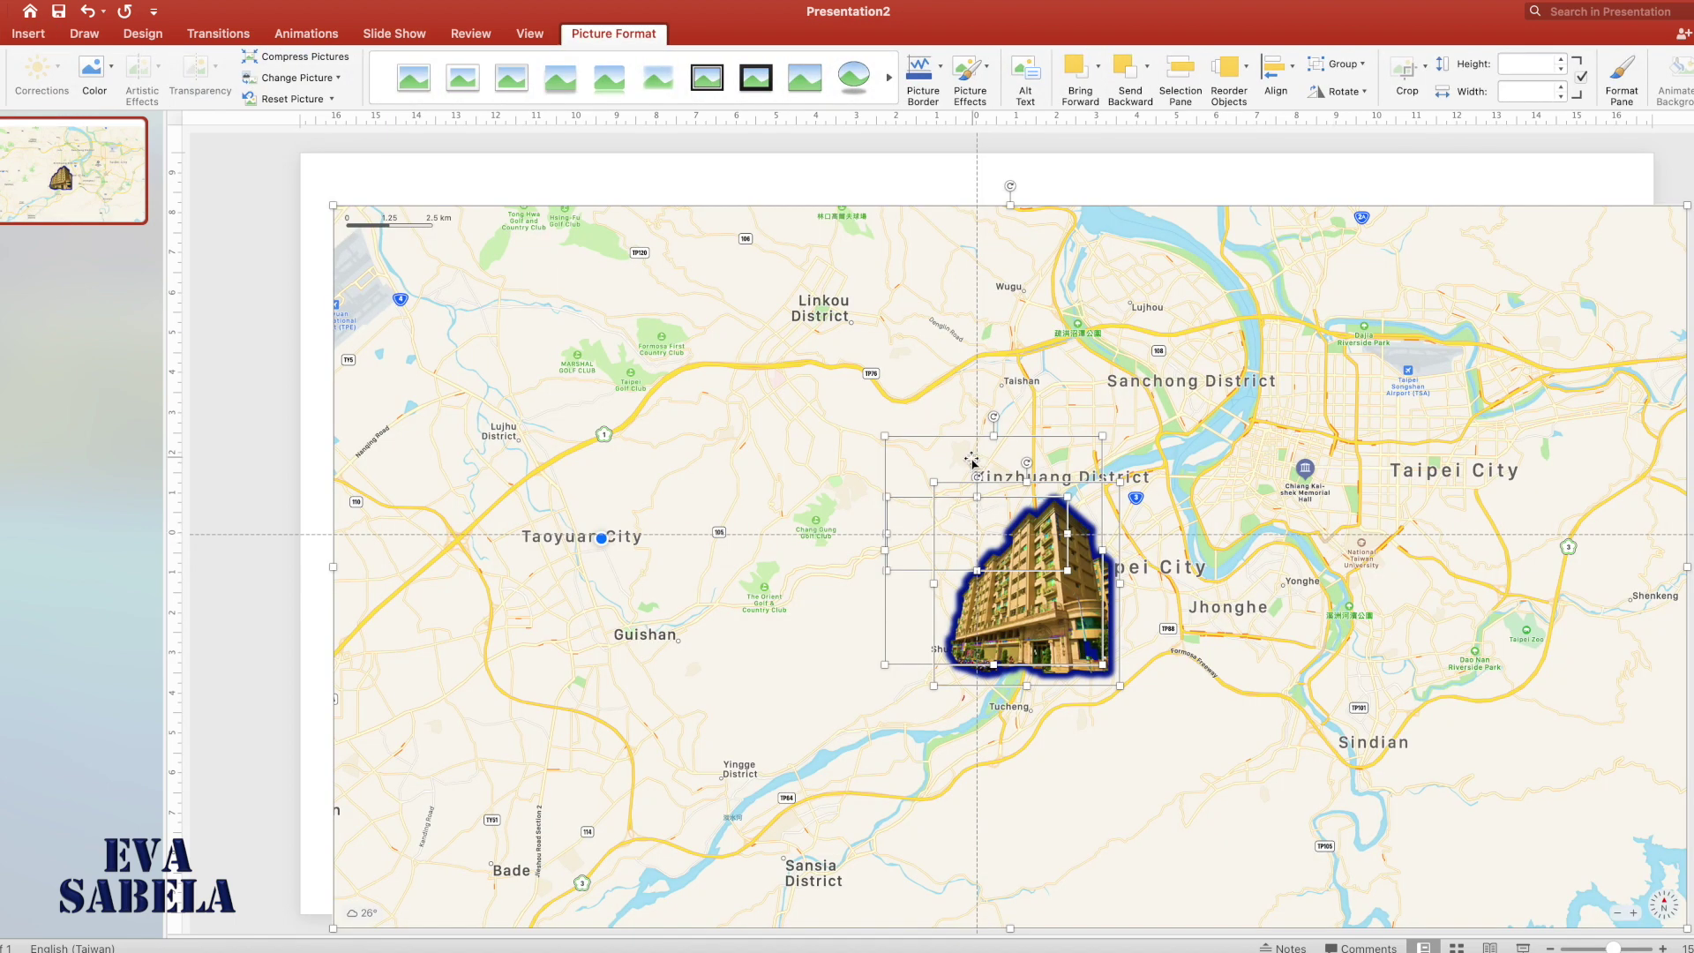
- Send the map to back, with the house on its right and the car in the middle
{"action": "left_click_drag", "start_coordinate": [900, 463], "coordinate": [855, 410]}
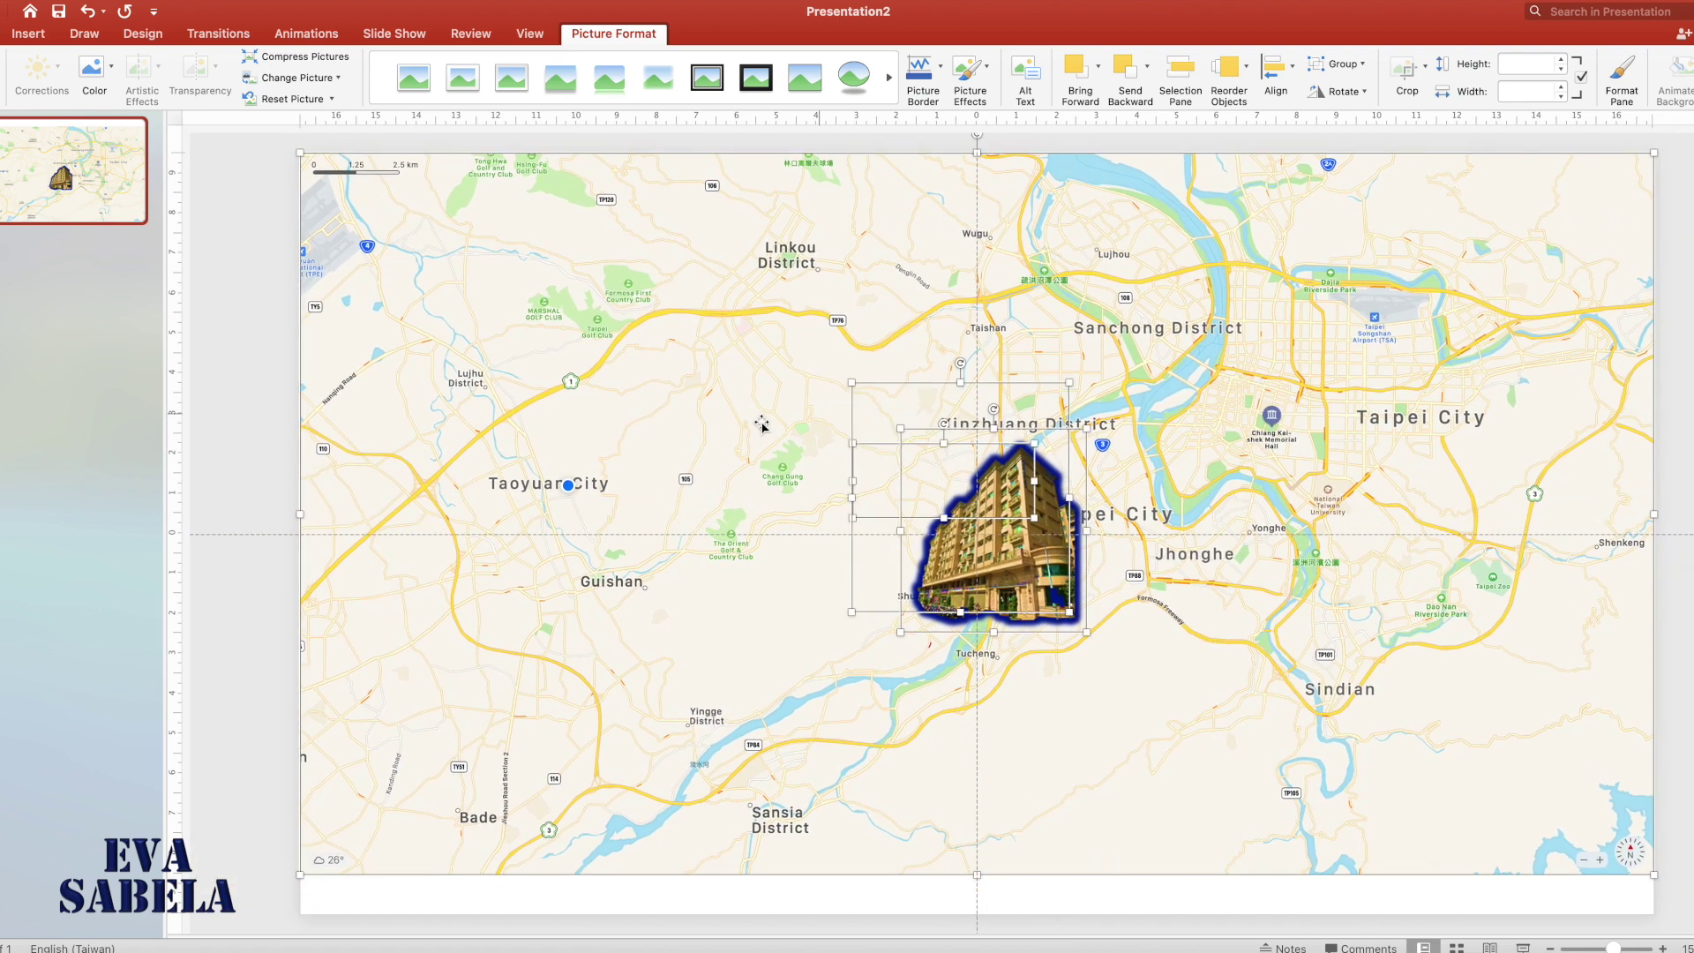
{"action": "left_click", "coordinate": [220, 393]}
{"action": "left_click", "coordinate": [359, 275]}
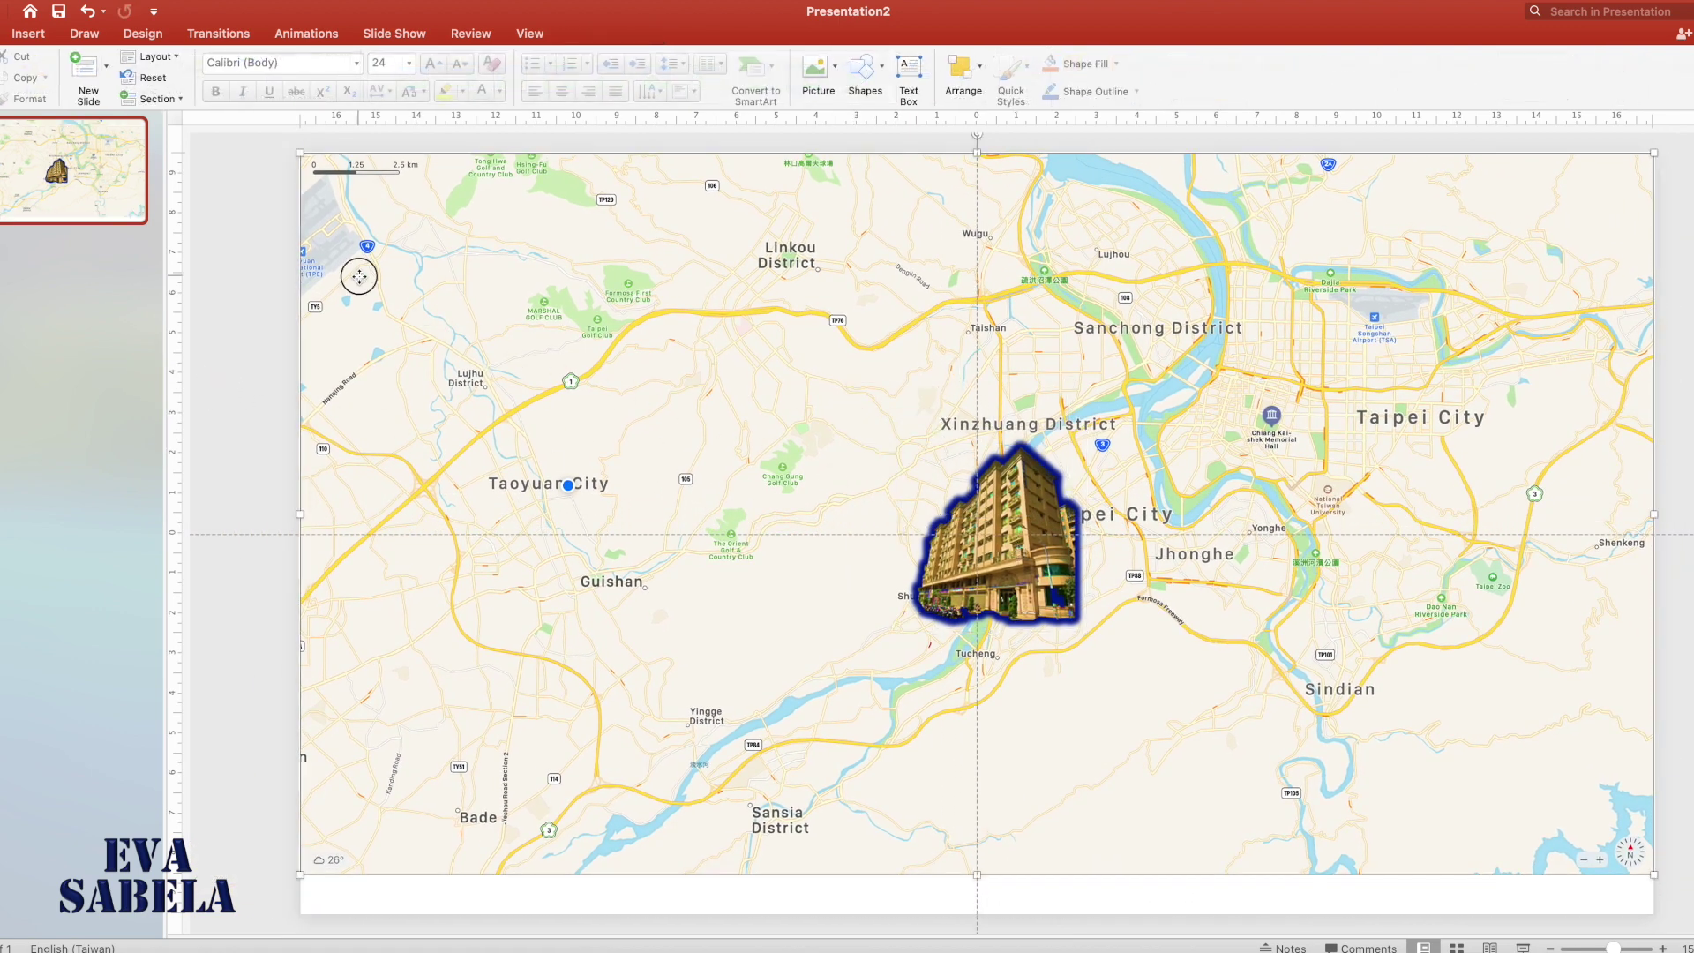
{"action": "right_click", "coordinate": [359, 275]}
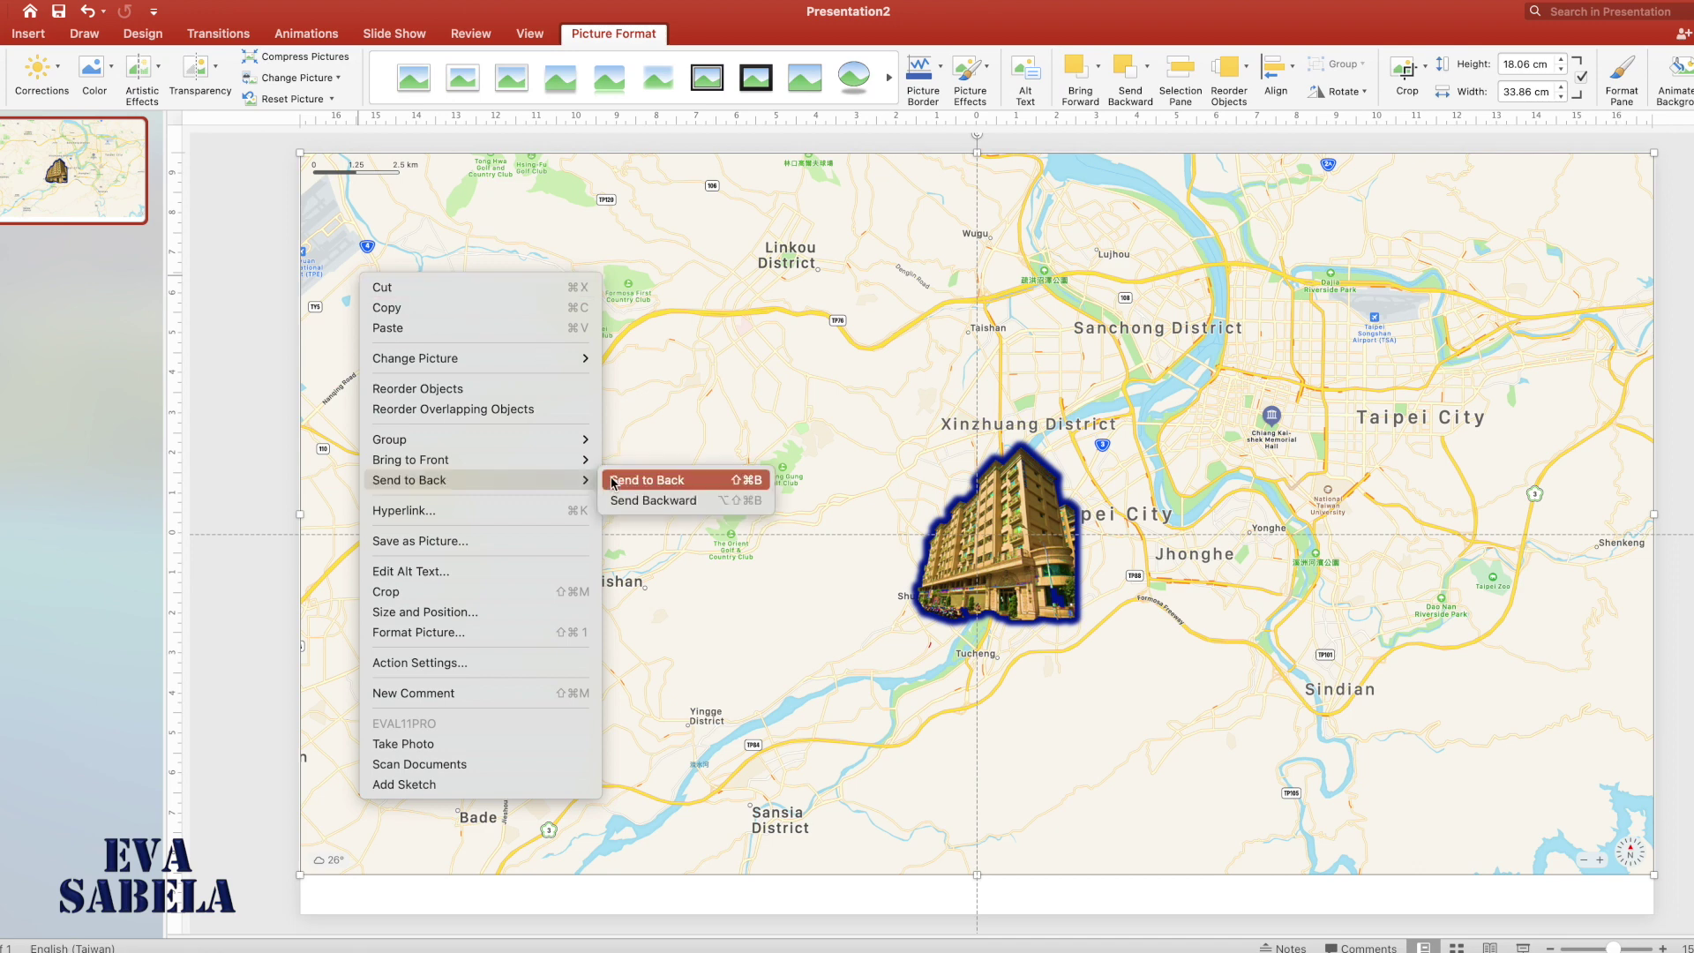
{"action": "left_click", "coordinate": [615, 481]}
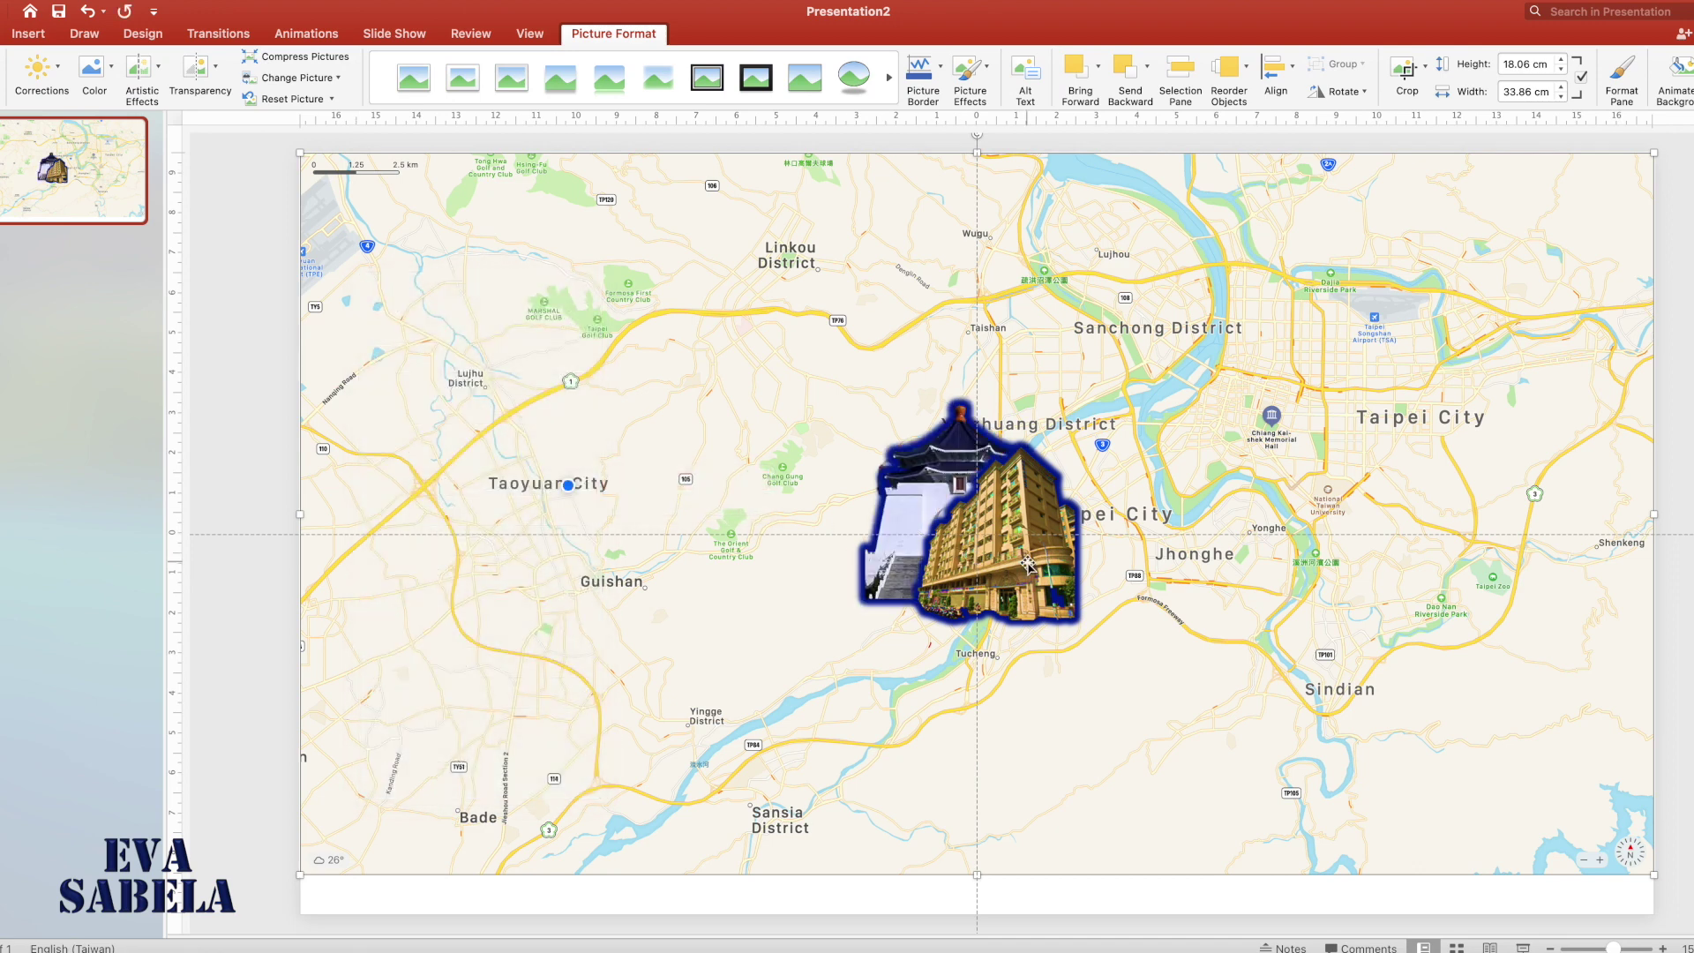
{"action": "left_click_drag", "start_coordinate": [1023, 565], "coordinate": [658, 529]}
{"action": "left_click_drag", "start_coordinate": [922, 516], "coordinate": [867, 602]}
{"action": "left_click", "coordinate": [108, 358]}
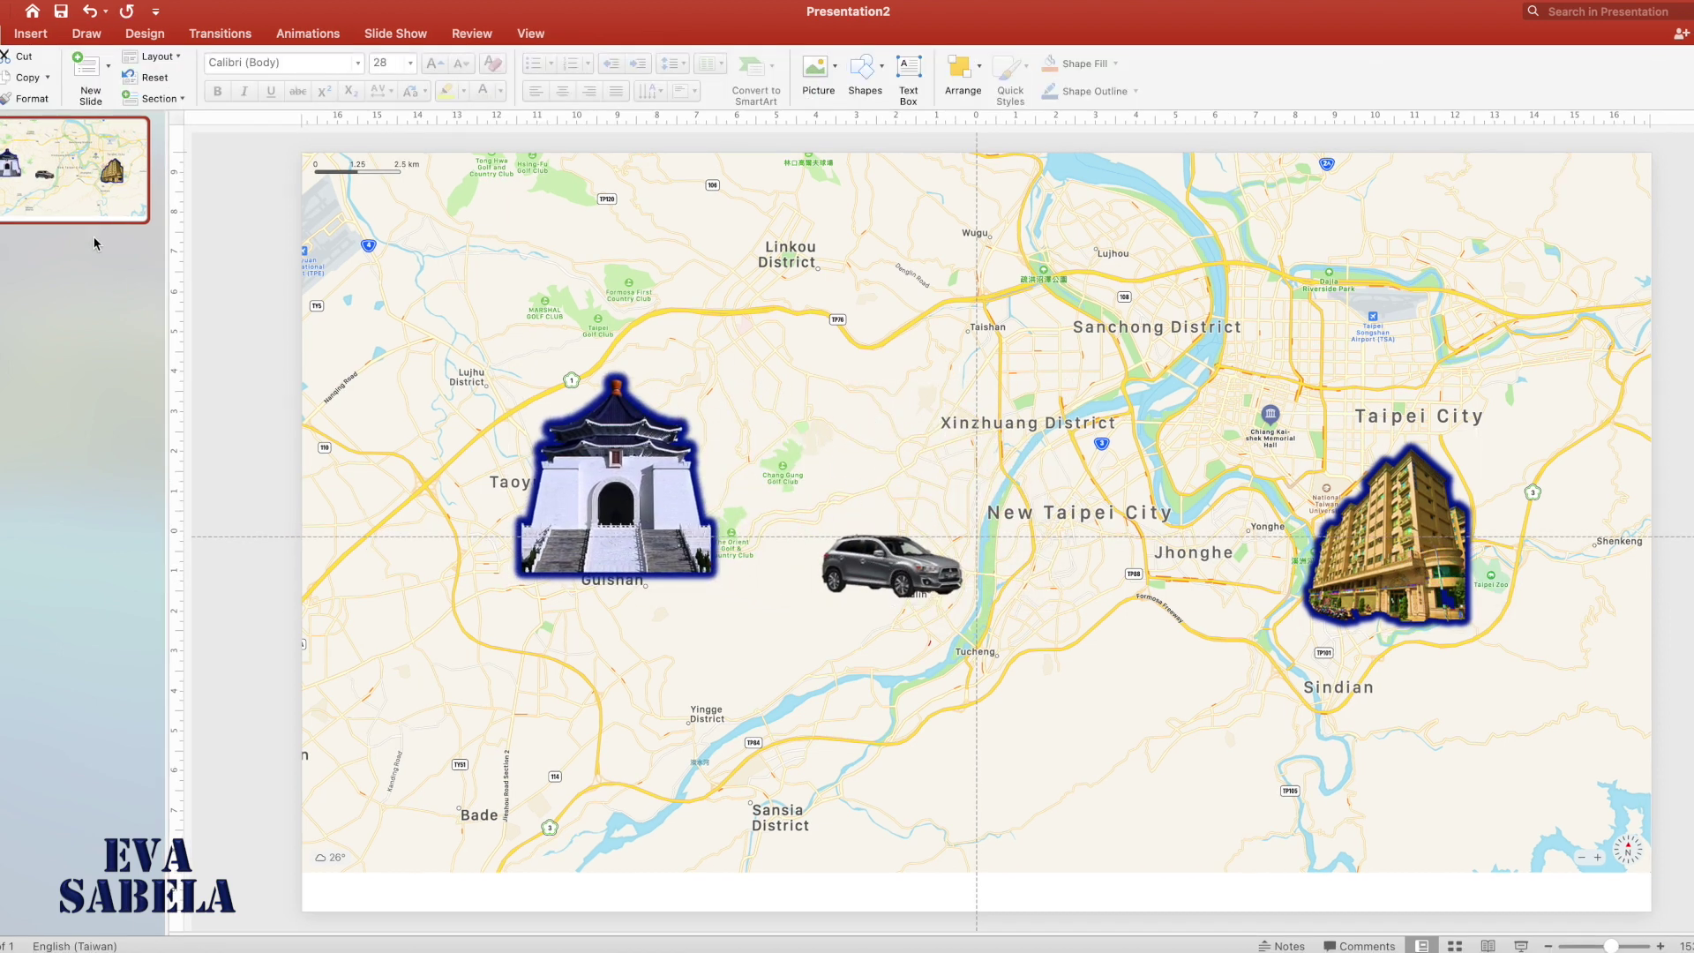
{"action": "left_click", "coordinate": [63, 196]}
- Add a new blank slide after the map slide, removing its title and body placeholders
{"action": "right_click", "coordinate": [63, 196]}
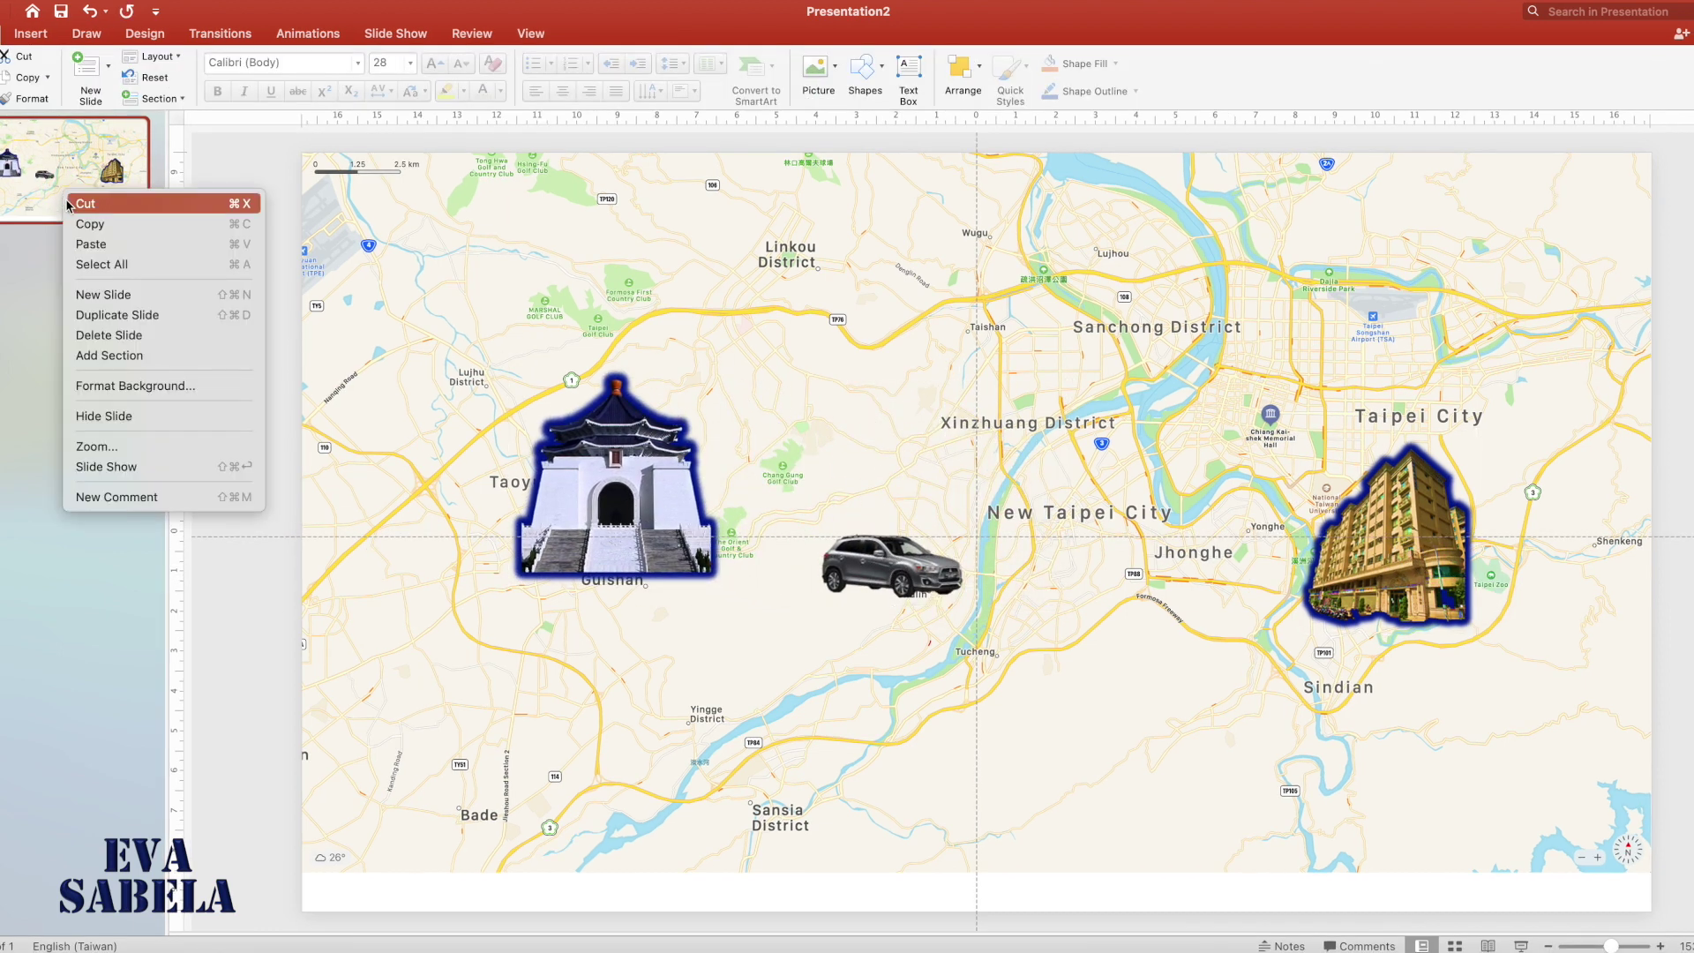
{"action": "left_click", "coordinate": [136, 295]}
{"action": "left_click", "coordinate": [527, 194]}
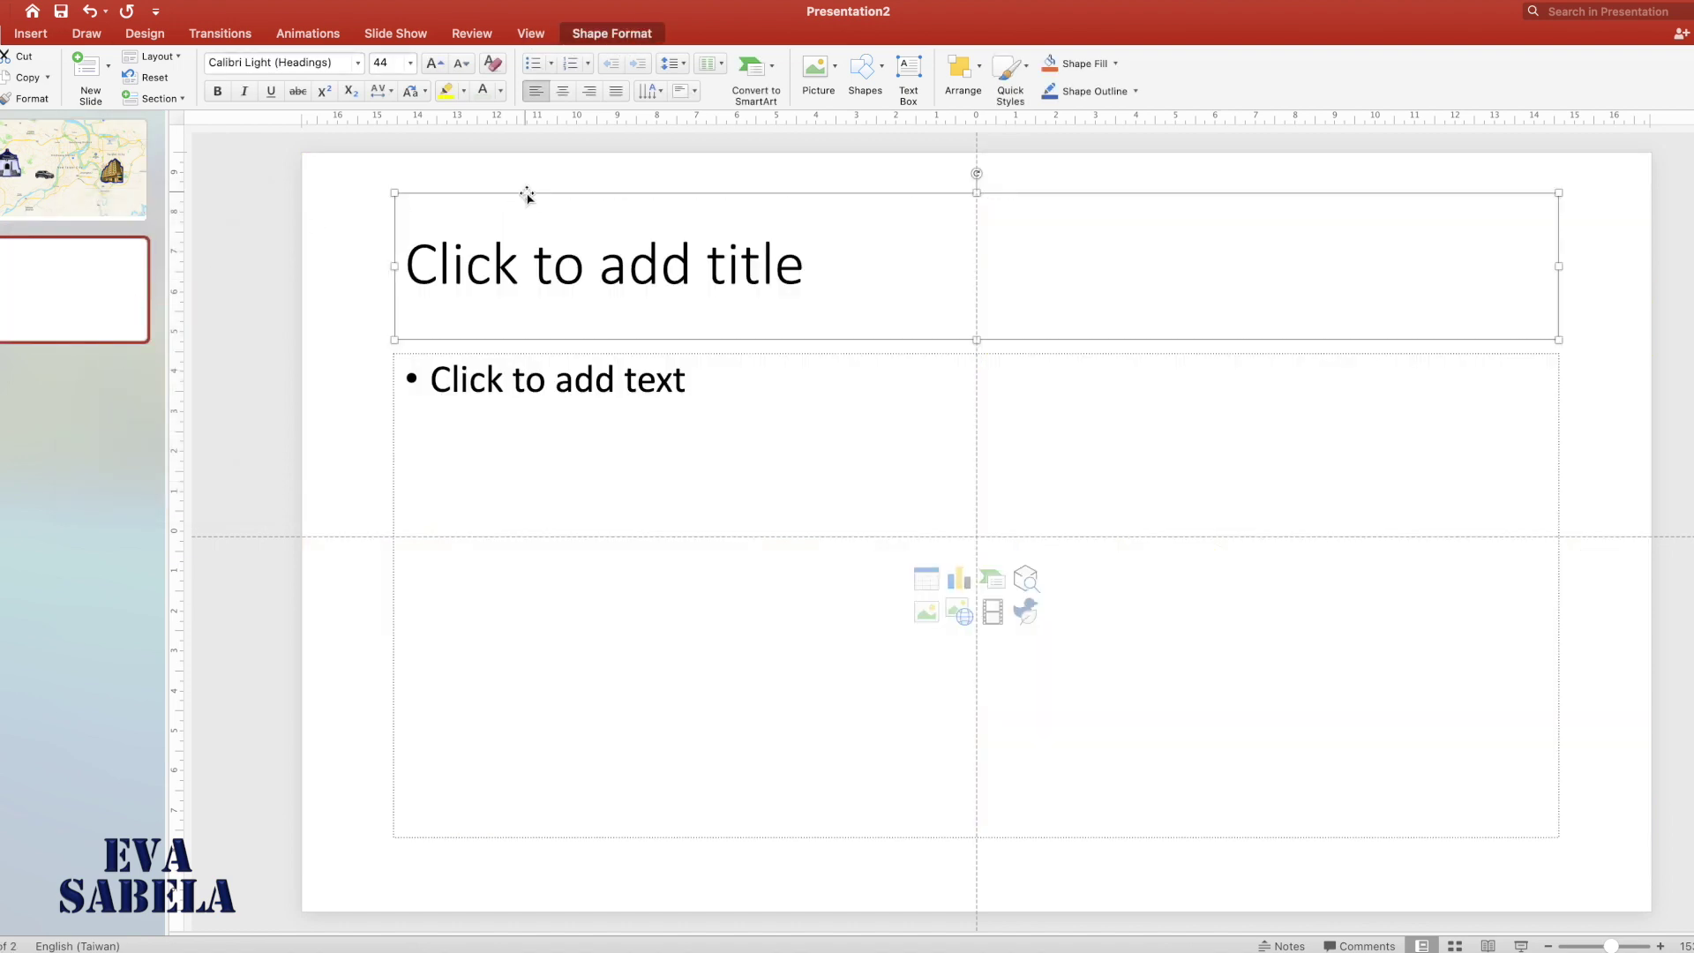
{"action": "key", "text": "Delete"}
{"action": "left_click", "coordinate": [594, 352]}
{"action": "key", "text": "Delete"}
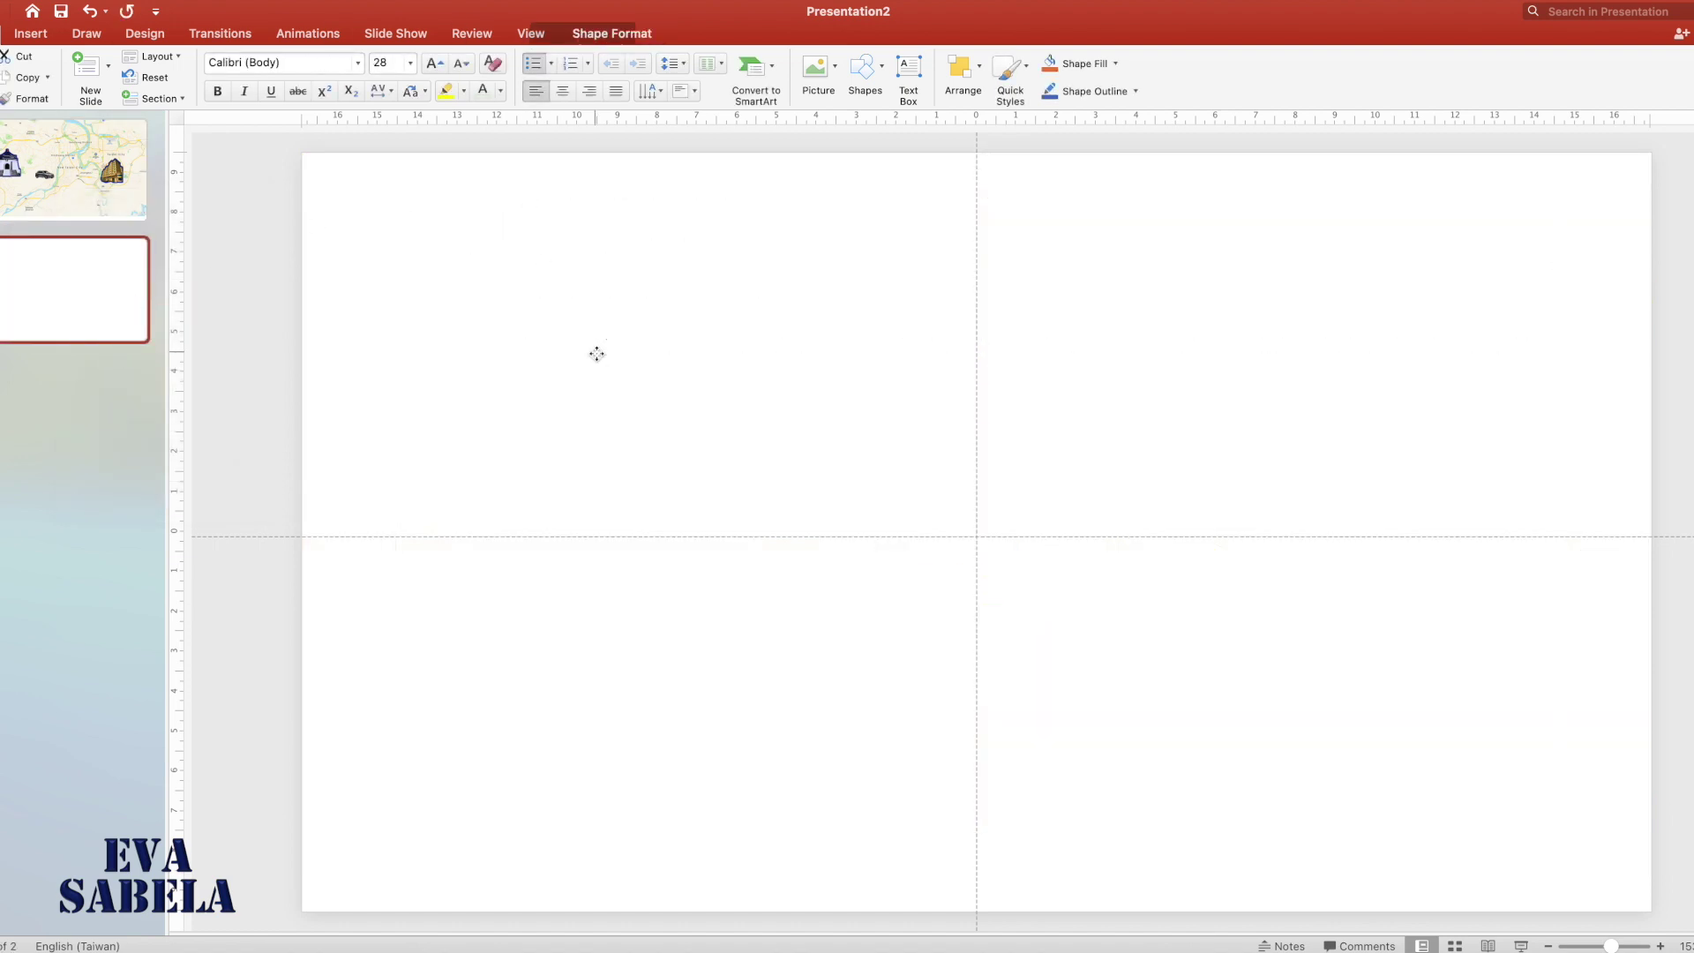
- Copy the car from the map slide and paste it at slide 2's lower left
{"action": "left_click", "coordinate": [85, 204]}
{"action": "left_click", "coordinate": [918, 583]}
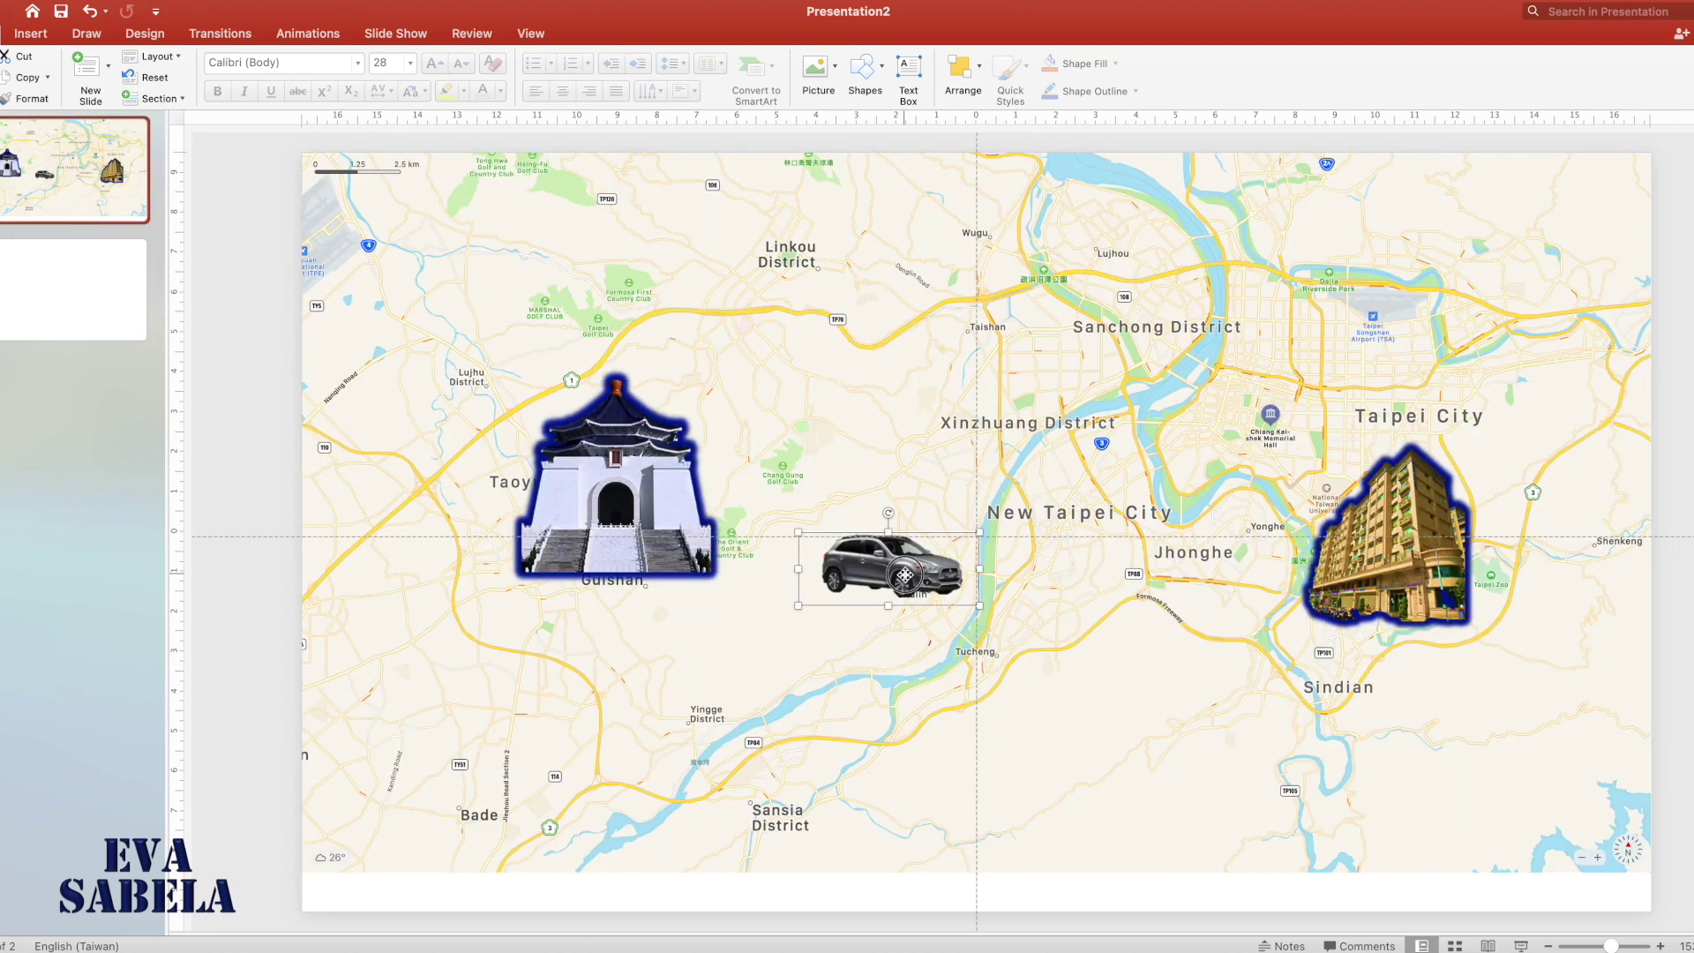
{"action": "right_click", "coordinate": [913, 578]}
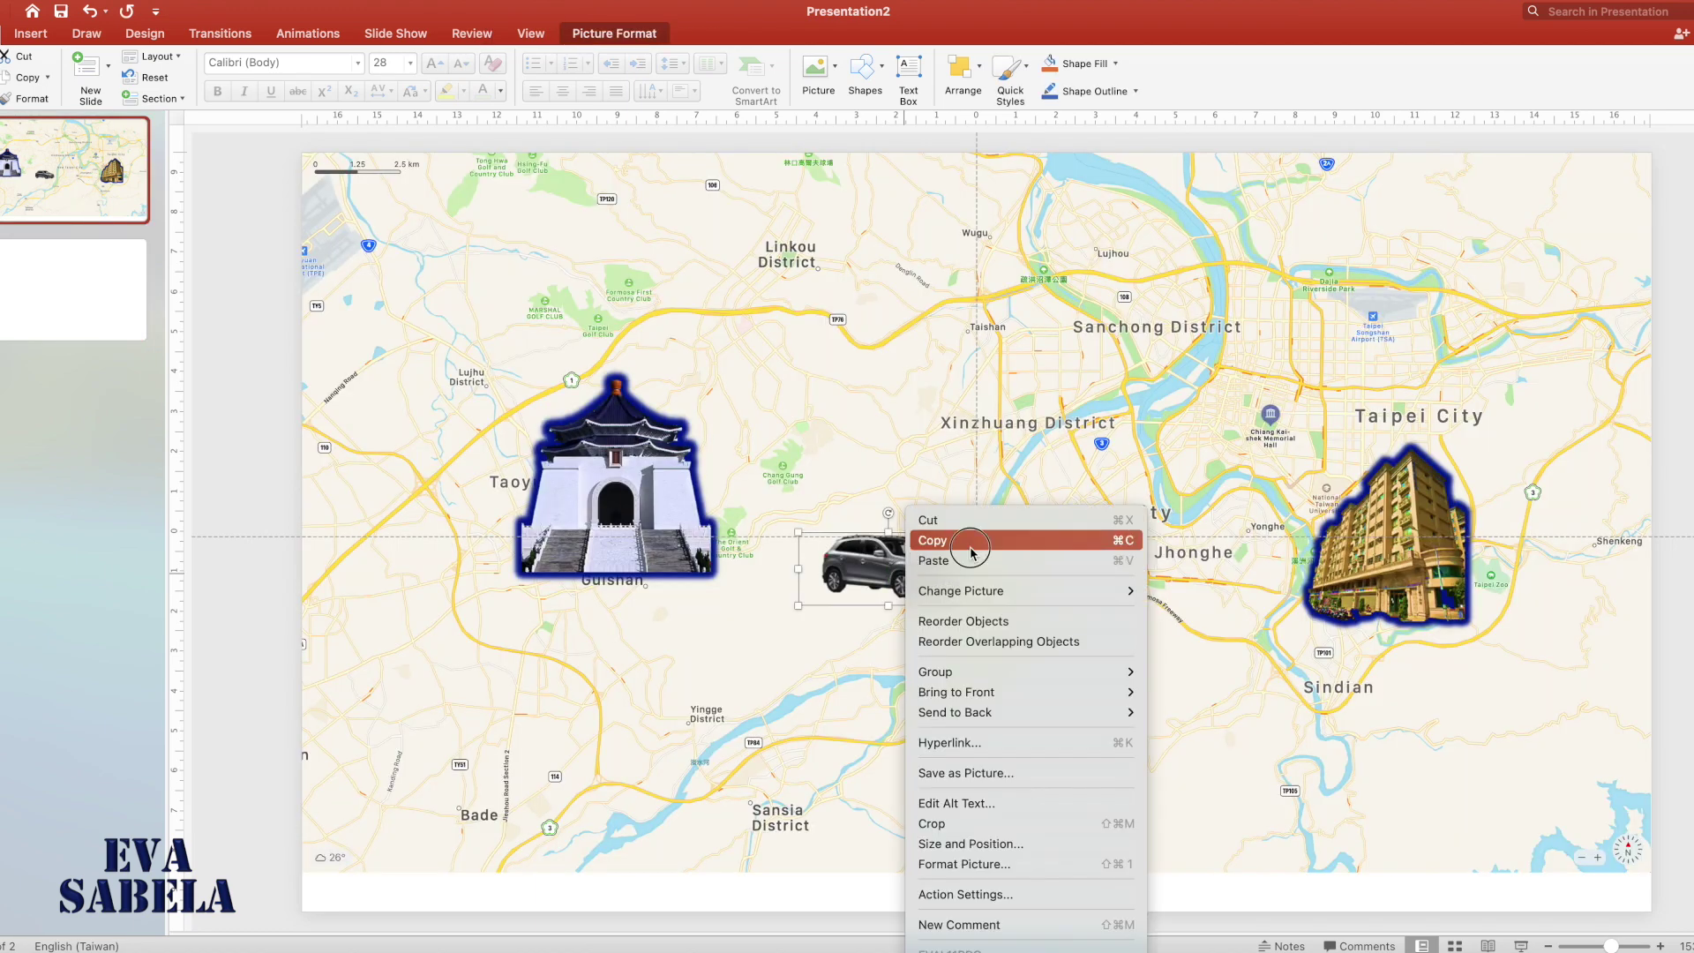
{"action": "left_click", "coordinate": [970, 542]}
{"action": "left_click", "coordinate": [97, 333]}
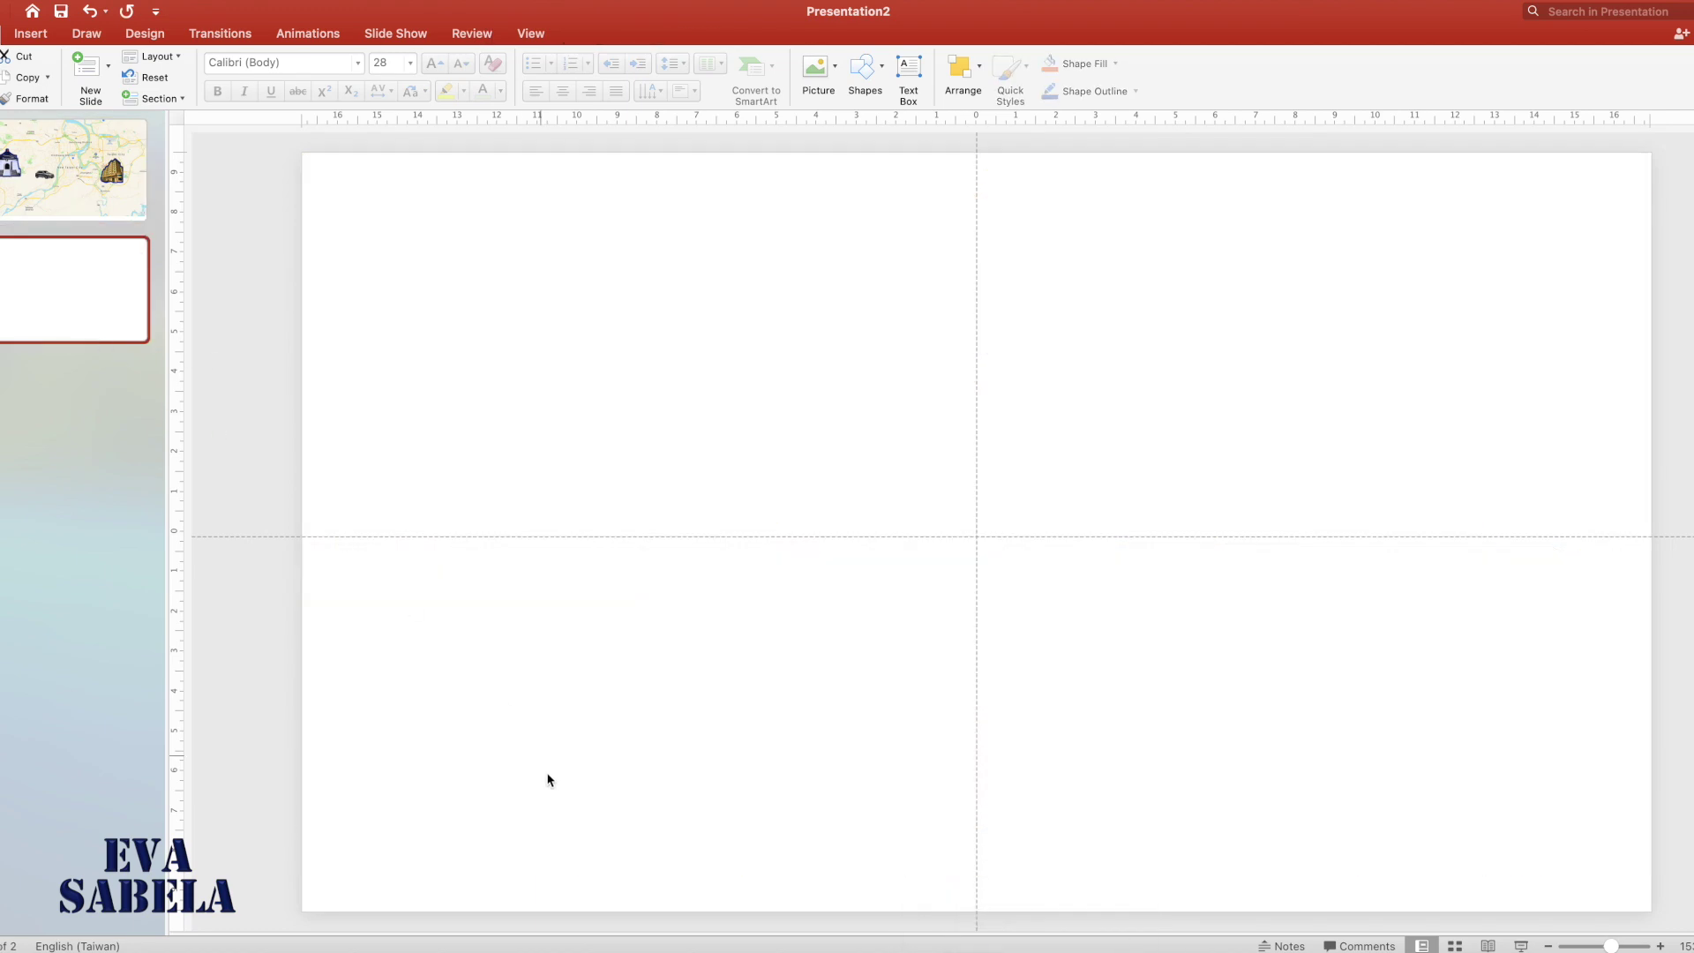
{"action": "right_click", "coordinate": [548, 780]}
{"action": "left_click", "coordinate": [650, 644]}
{"action": "left_click_drag", "start_coordinate": [883, 609], "coordinate": [734, 840]}
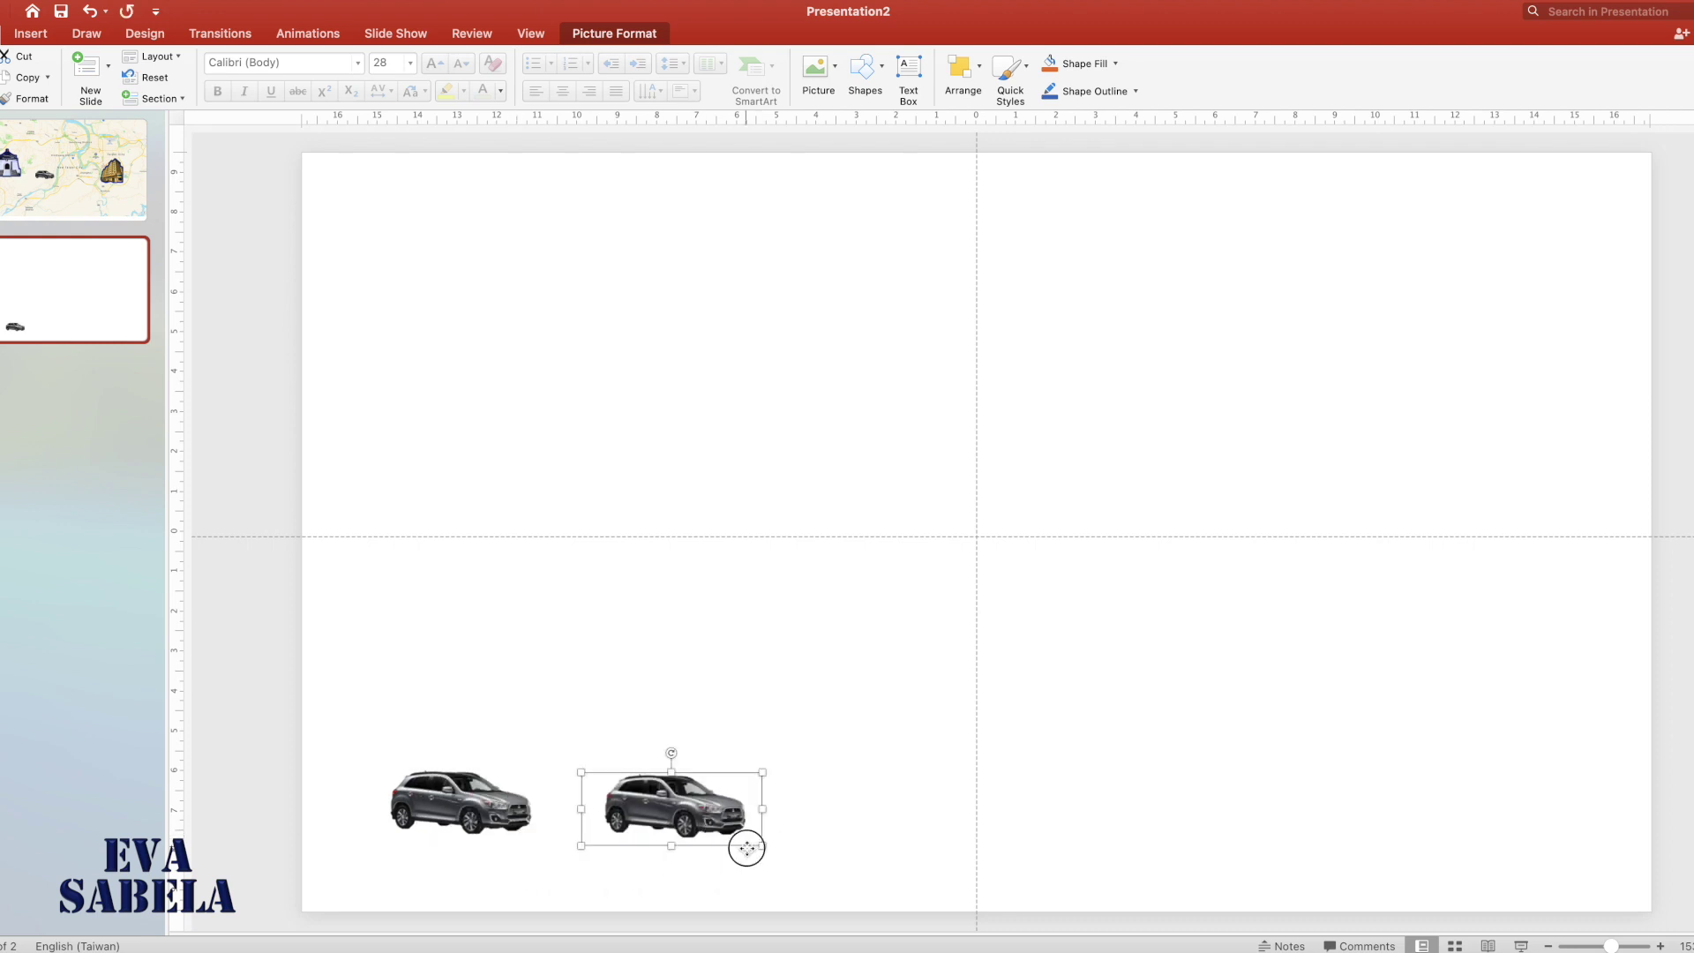
- Recolor the car copy with a cooler blue Color Tone
{"action": "left_click", "coordinate": [624, 35]}
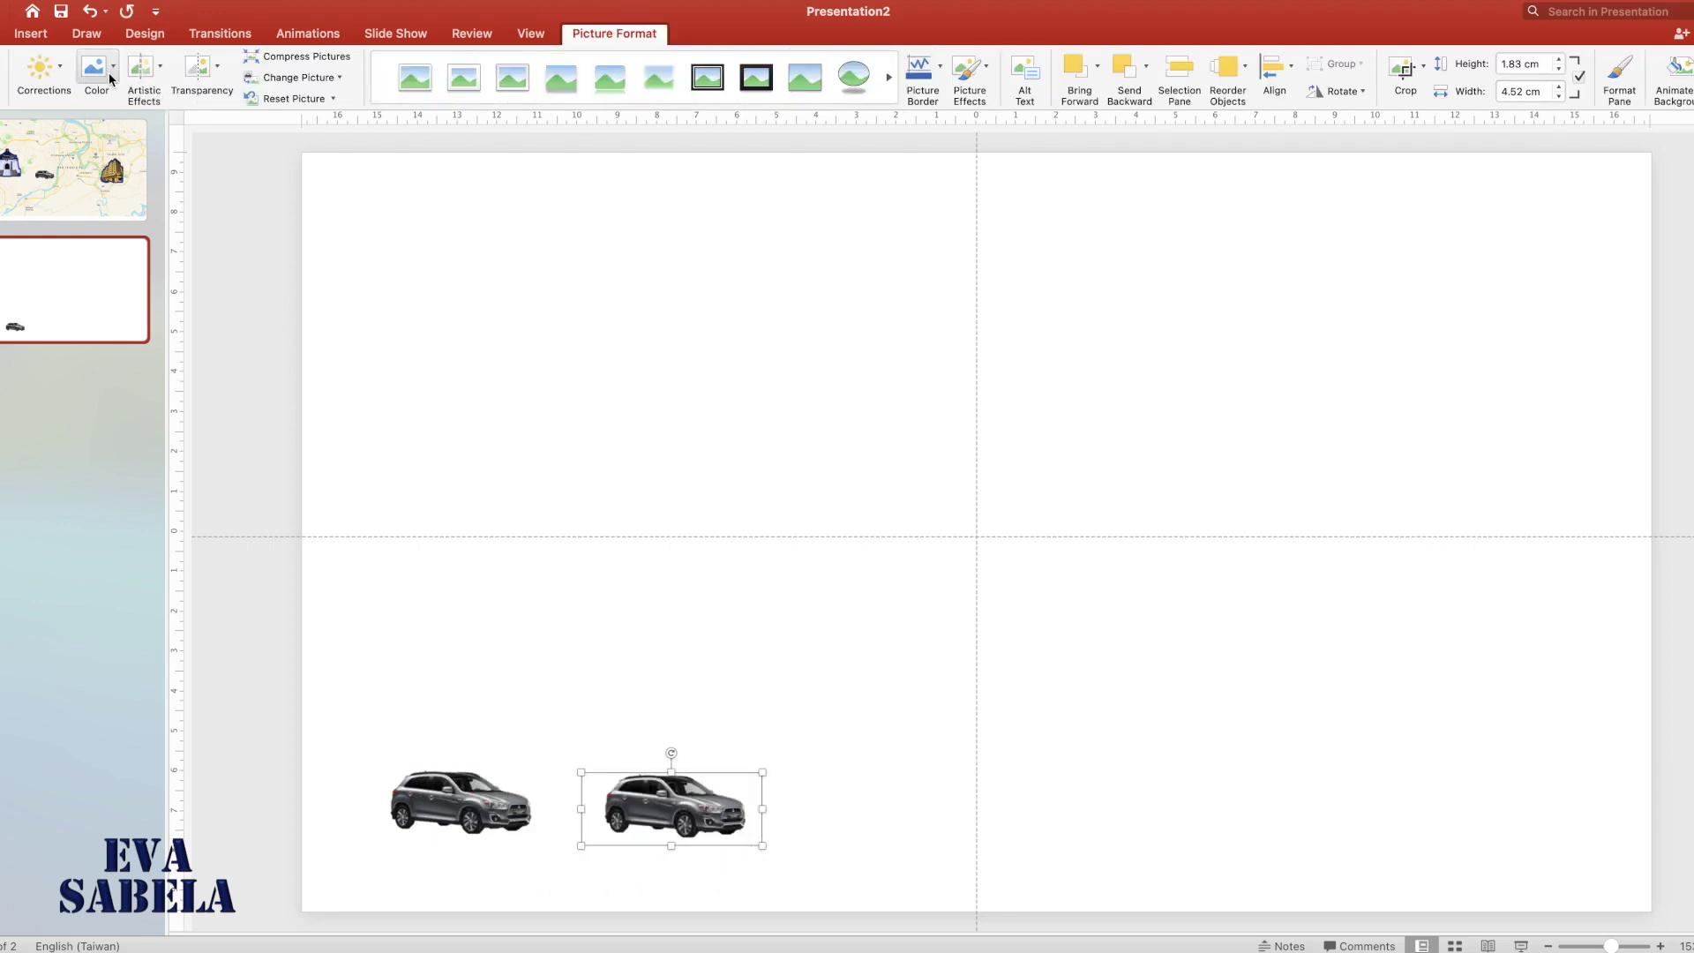
{"action": "left_click", "coordinate": [112, 79]}
{"action": "left_click", "coordinate": [112, 209]}
{"action": "left_click", "coordinate": [465, 310]}
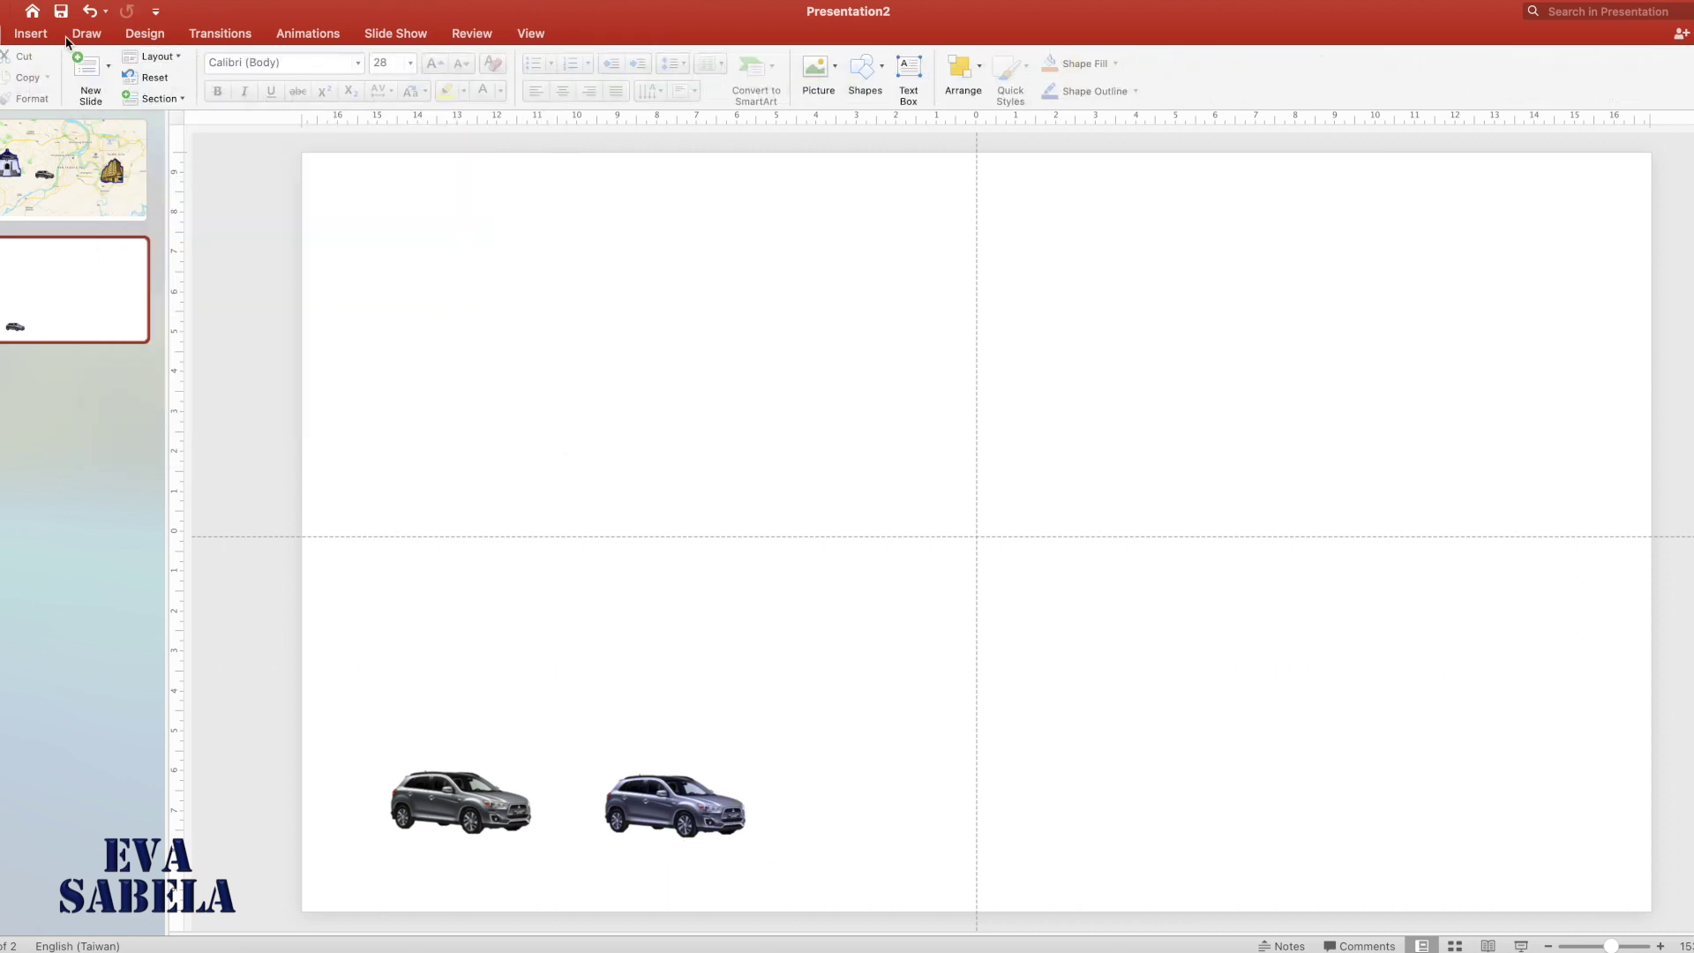
{"action": "left_click", "coordinate": [34, 35]}
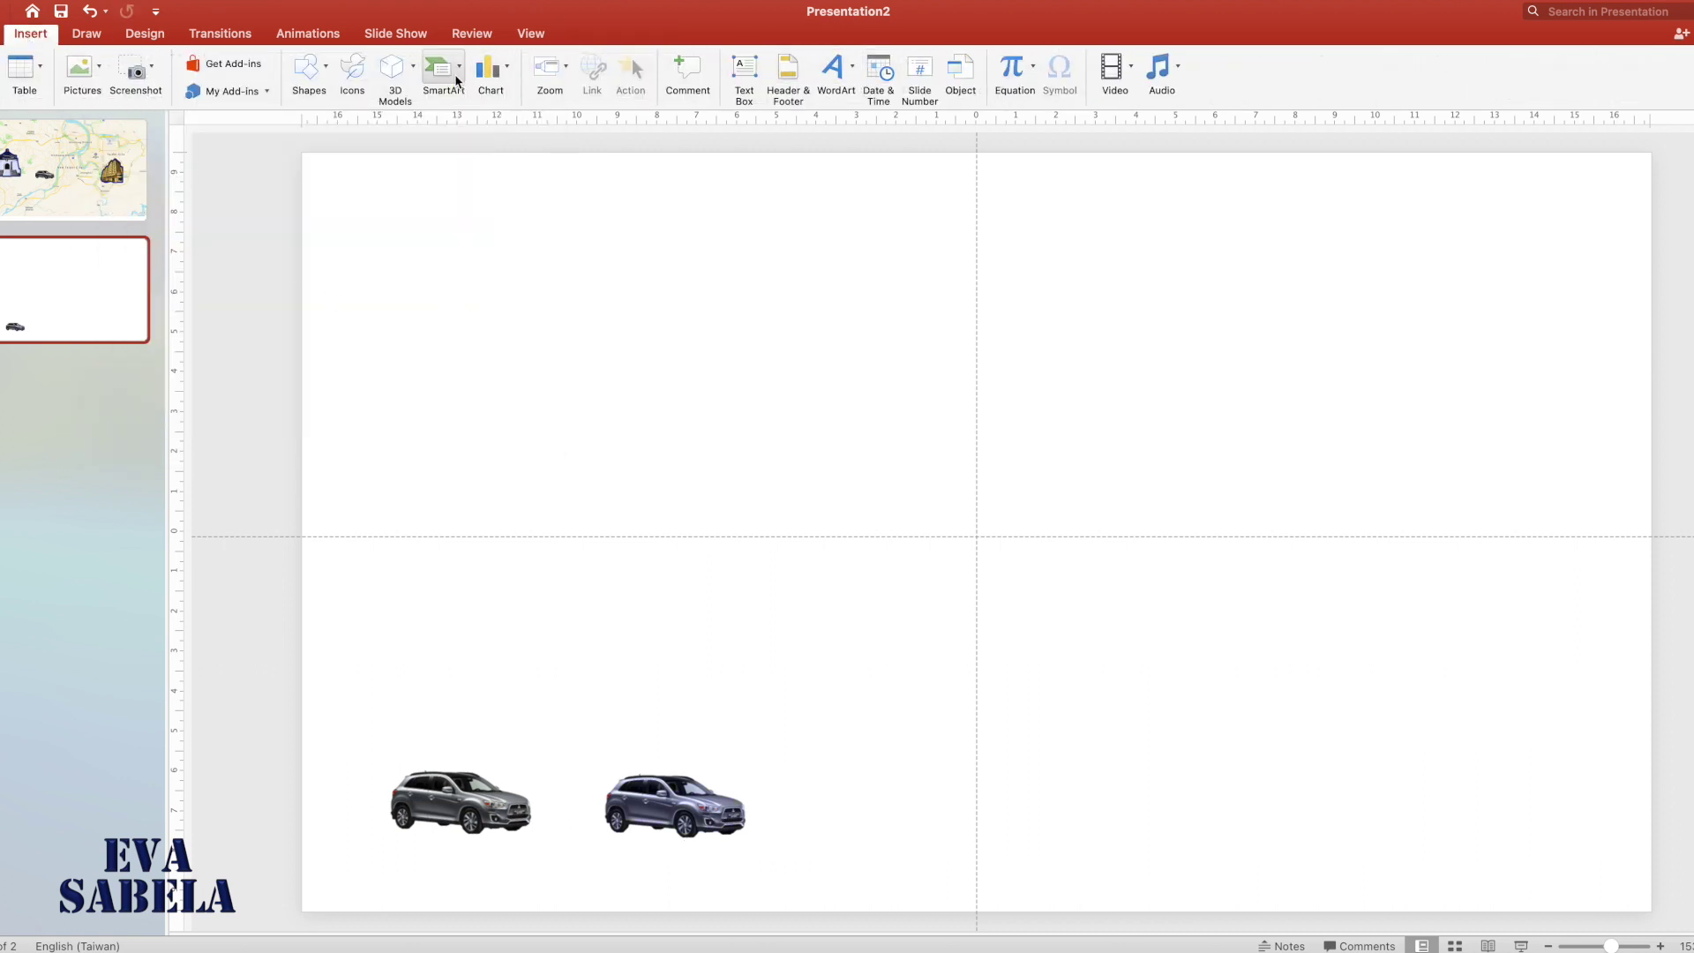
- Draw a small oval at the slide's left middle
{"action": "left_click", "coordinate": [307, 69]}
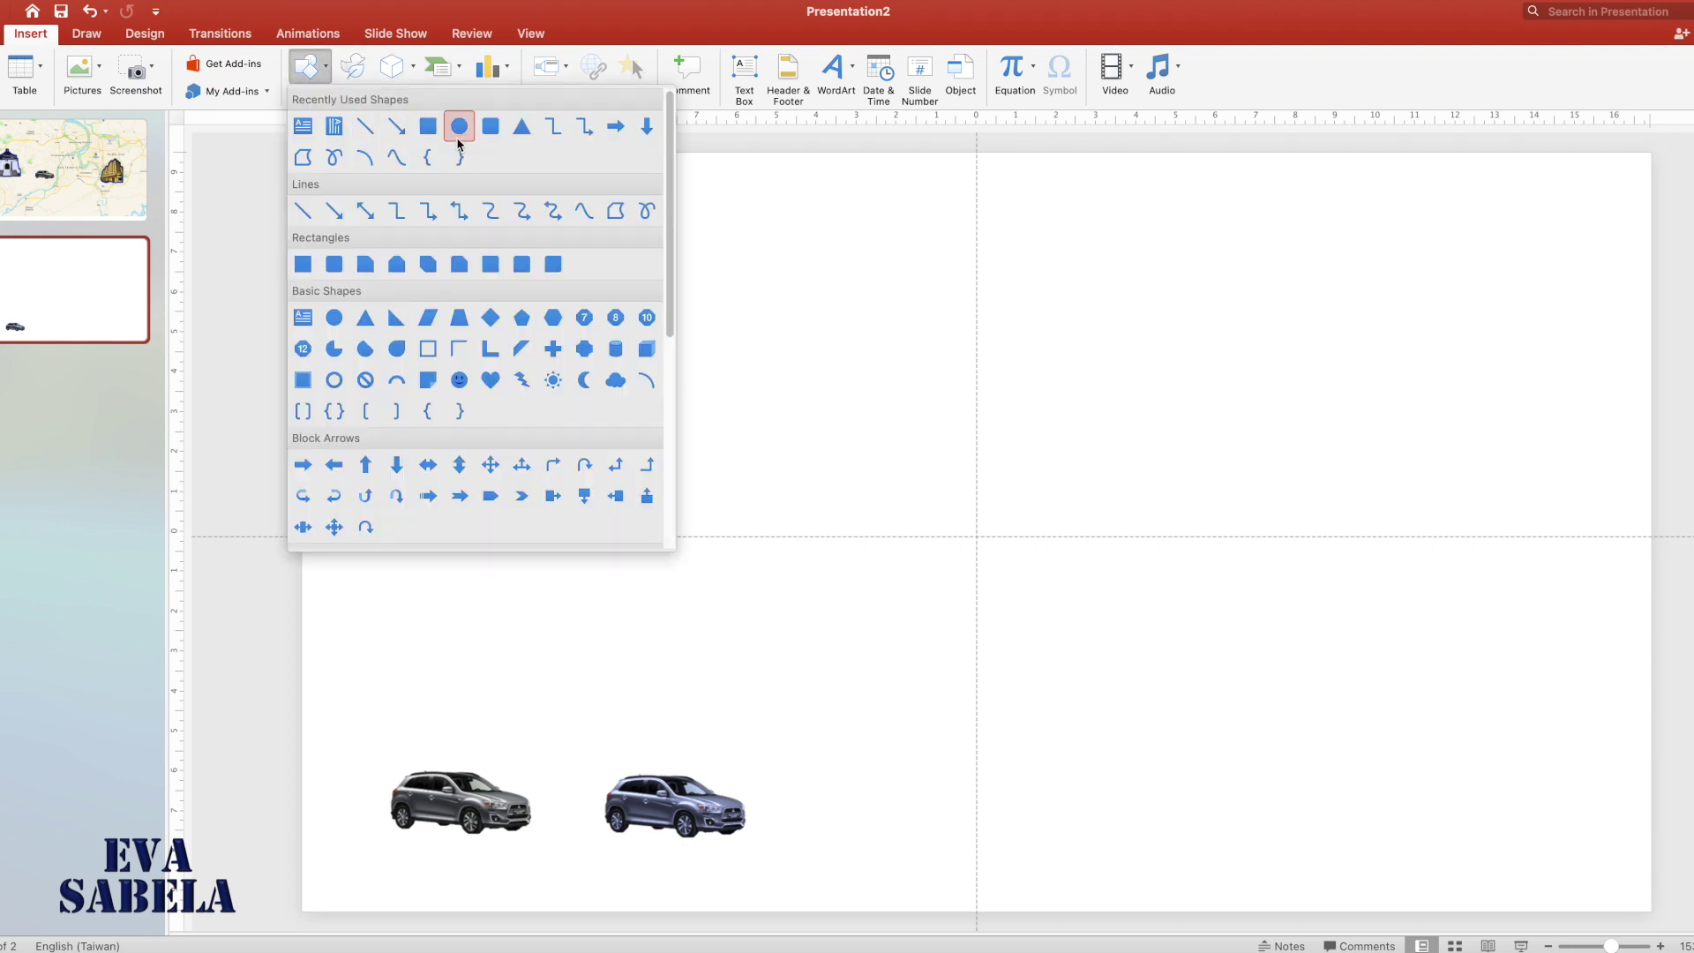
{"action": "left_click", "coordinate": [459, 128]}
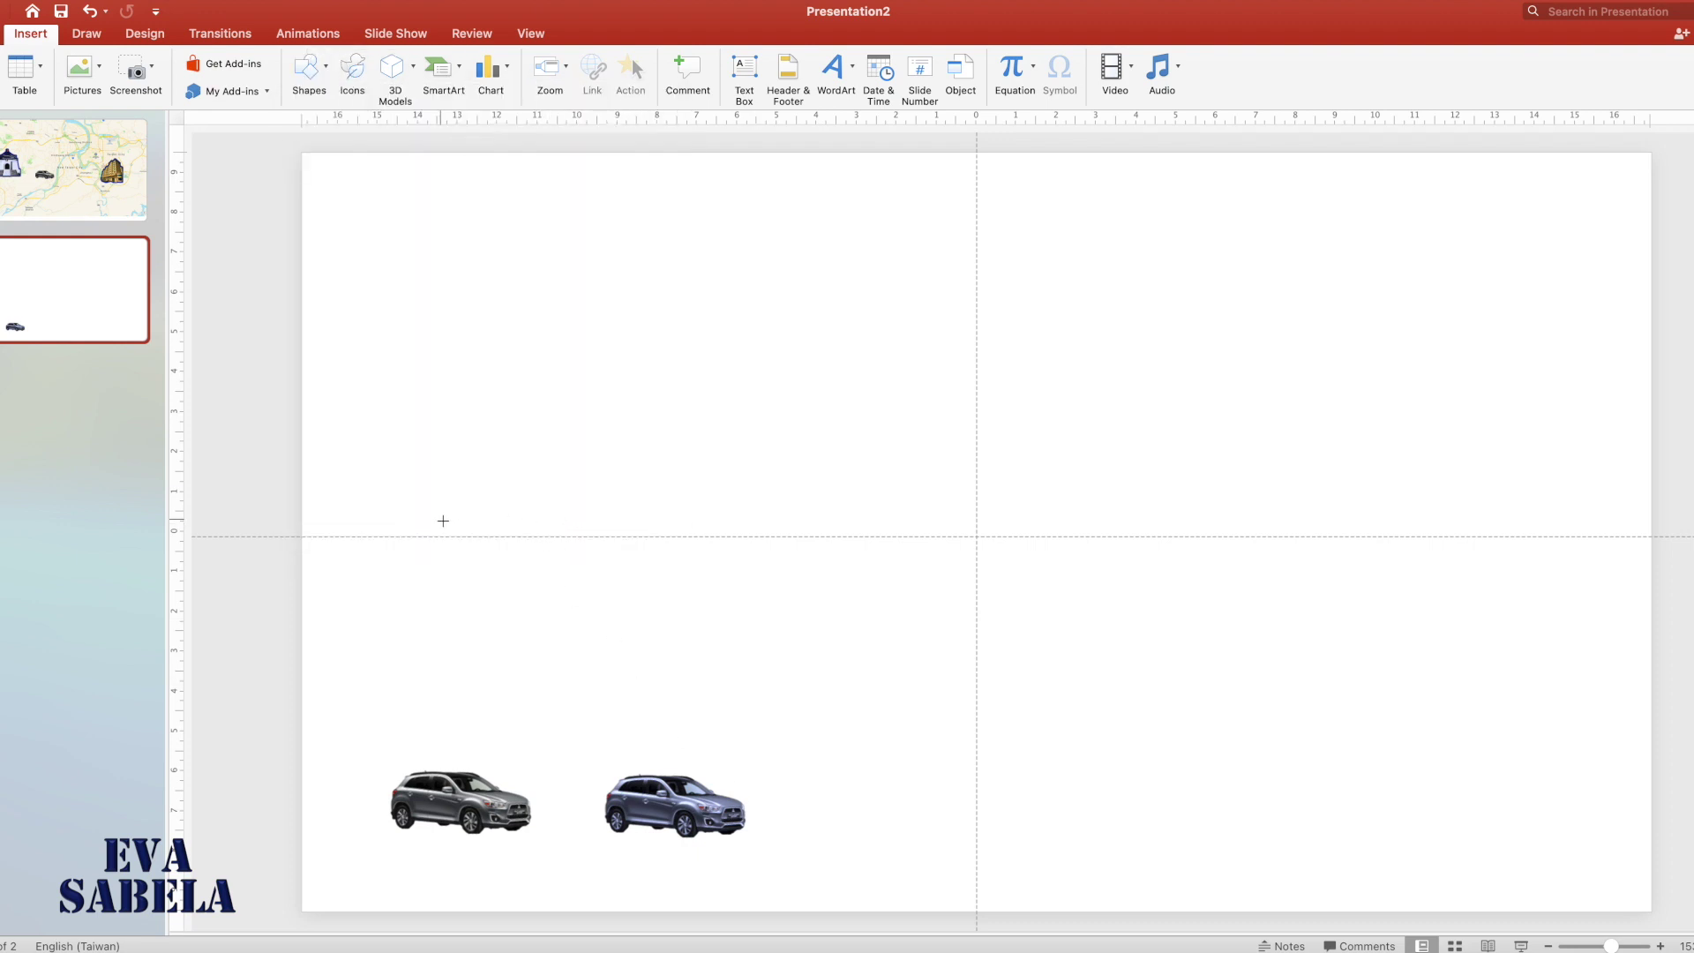
{"action": "left_click_drag", "start_coordinate": [452, 522], "coordinate": [498, 557]}
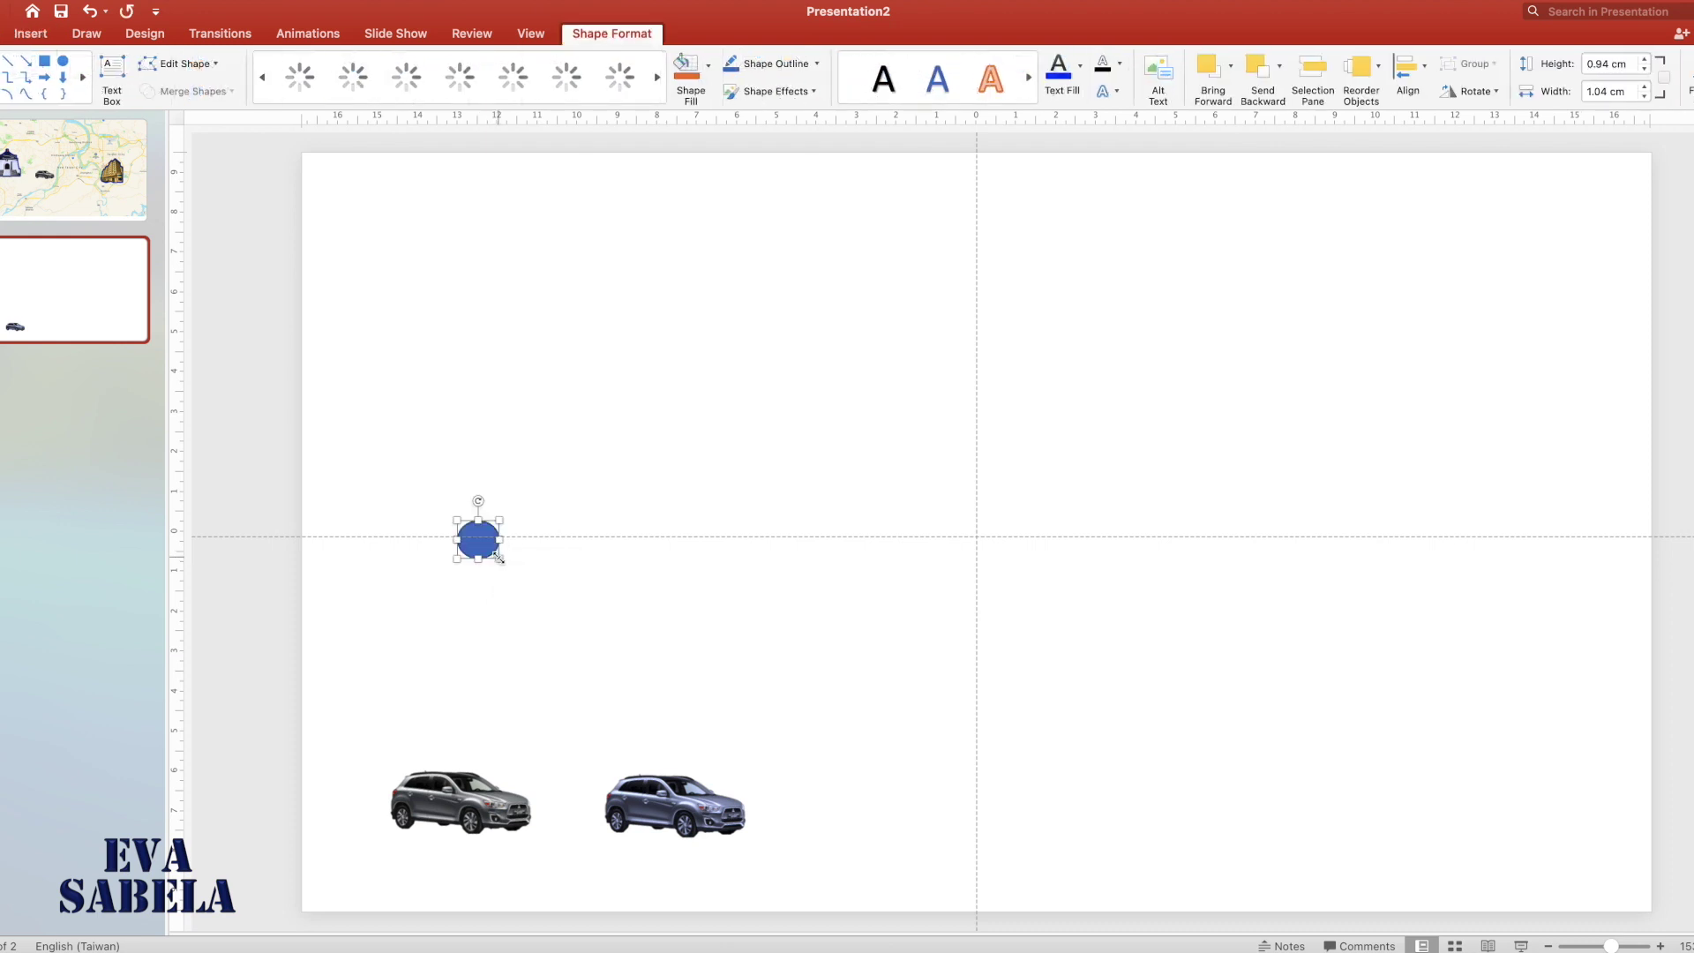
- Draw a 19.84 cm horizontal line rightward from the circle
{"action": "left_click", "coordinate": [11, 63]}
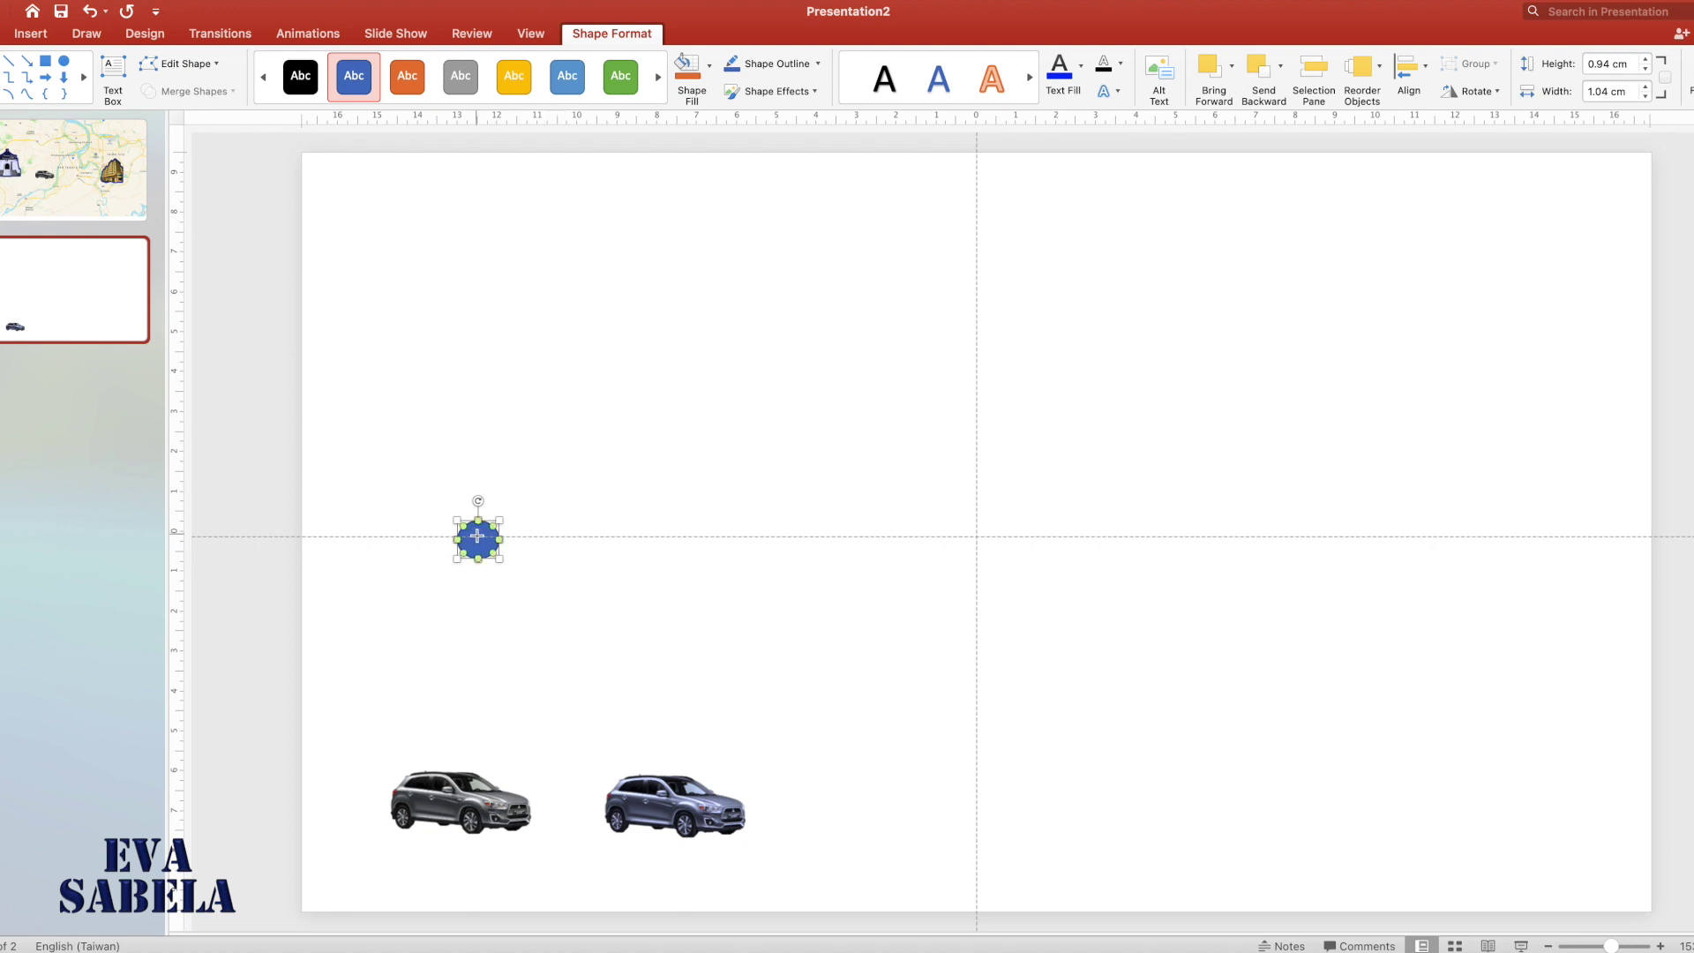
{"action": "left_click_drag", "start_coordinate": [480, 537], "coordinate": [1270, 537]}
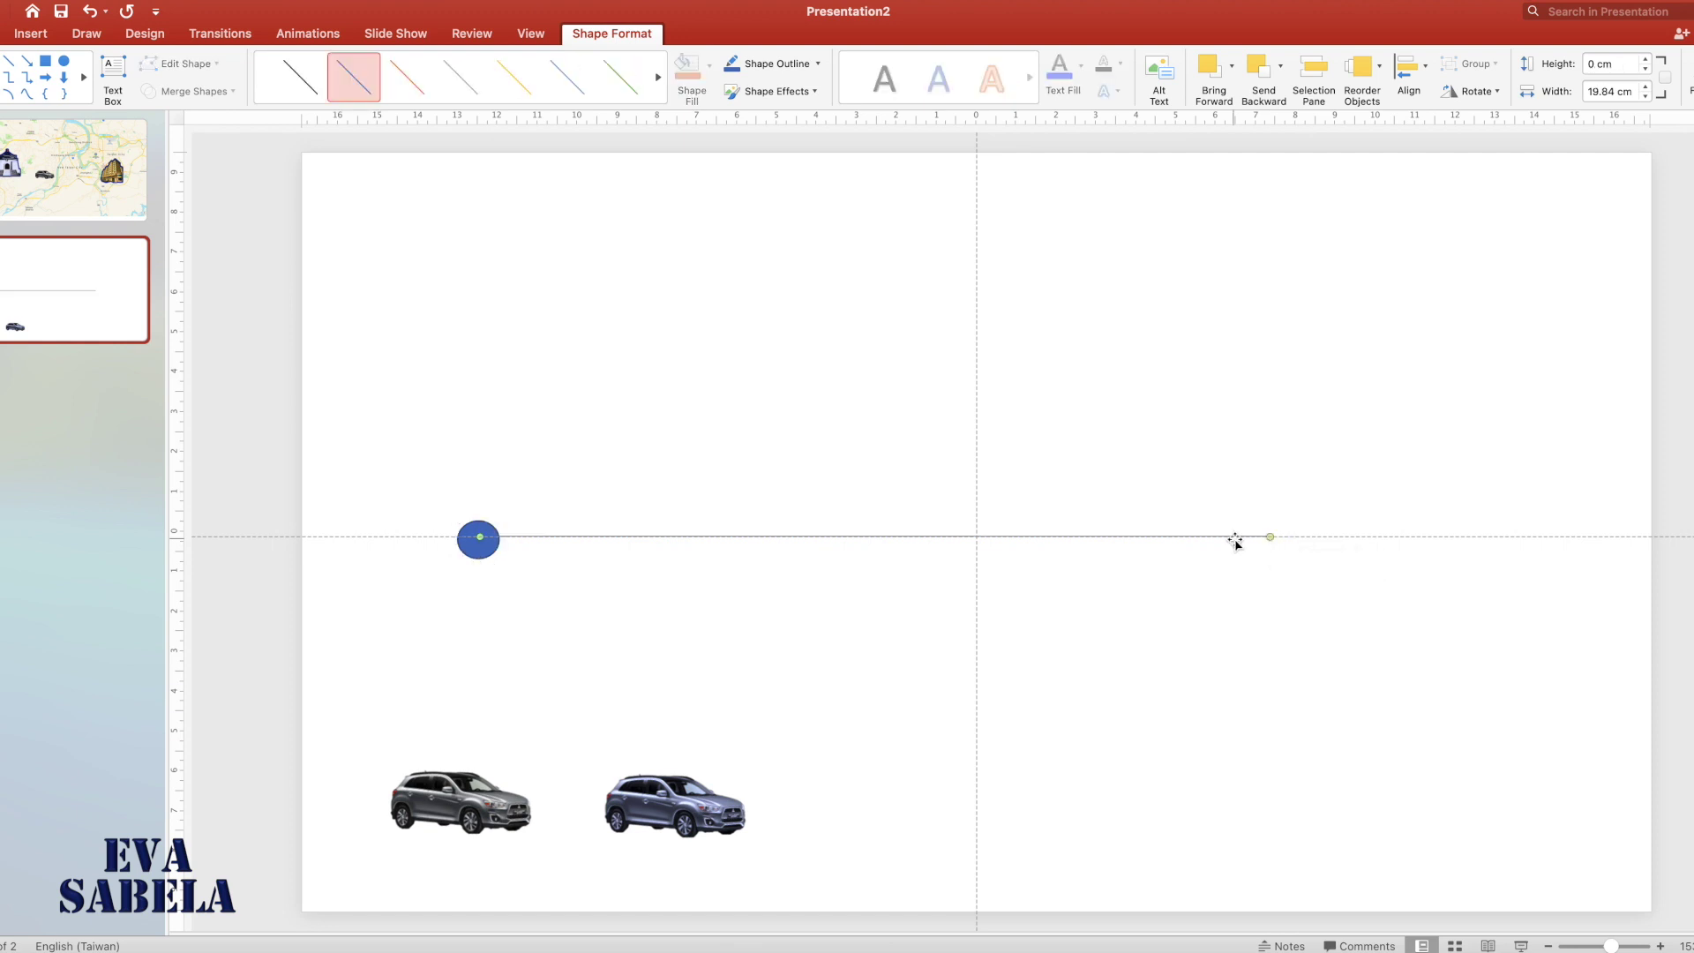
{"action": "right_click", "coordinate": [1236, 539]}
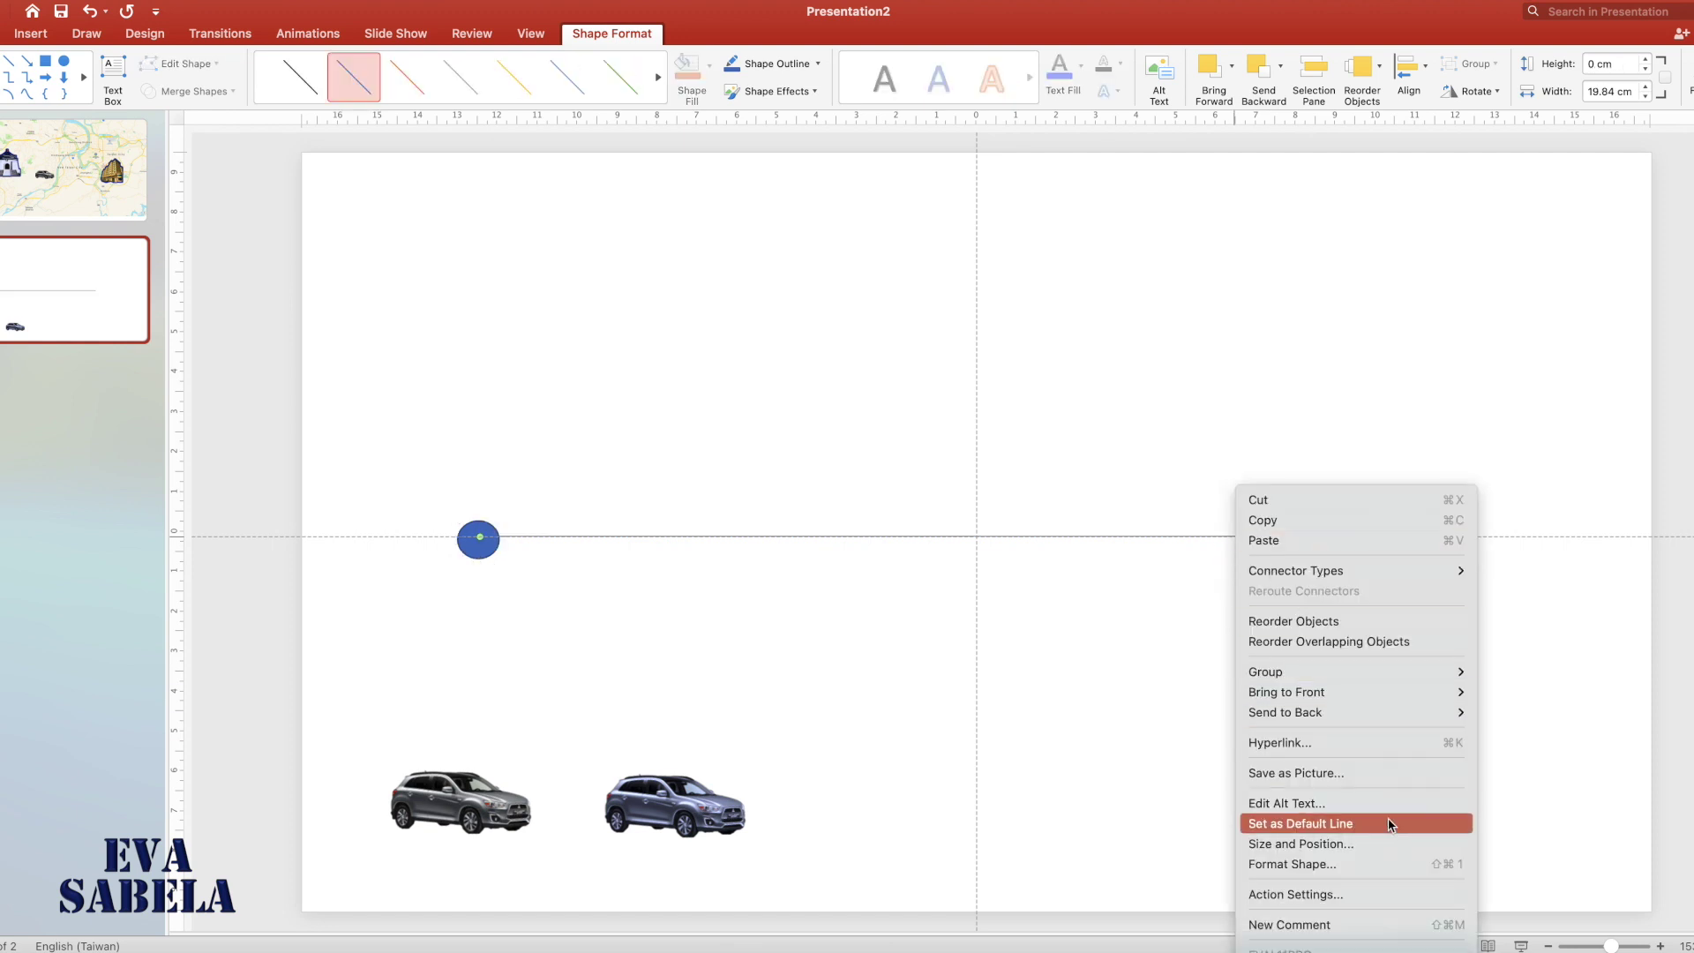
{"action": "left_click", "coordinate": [1394, 865]}
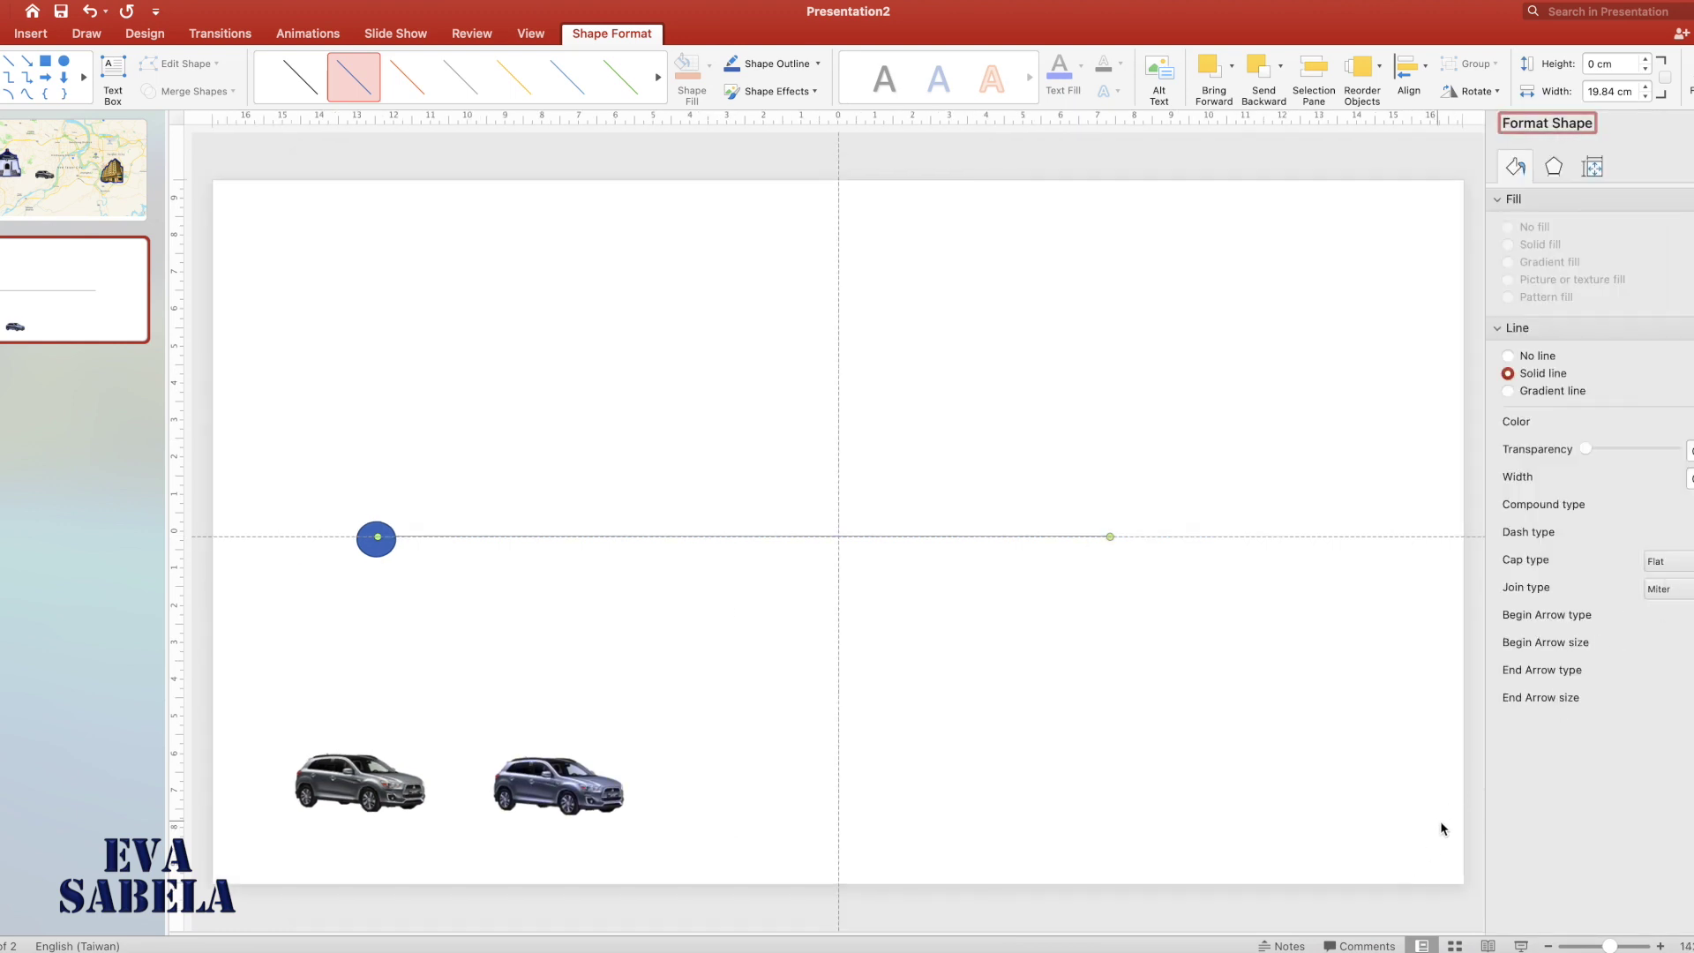
- Make the line blue, four steps thicker, with a blue glow preset
{"action": "left_click", "coordinate": [353, 77]}
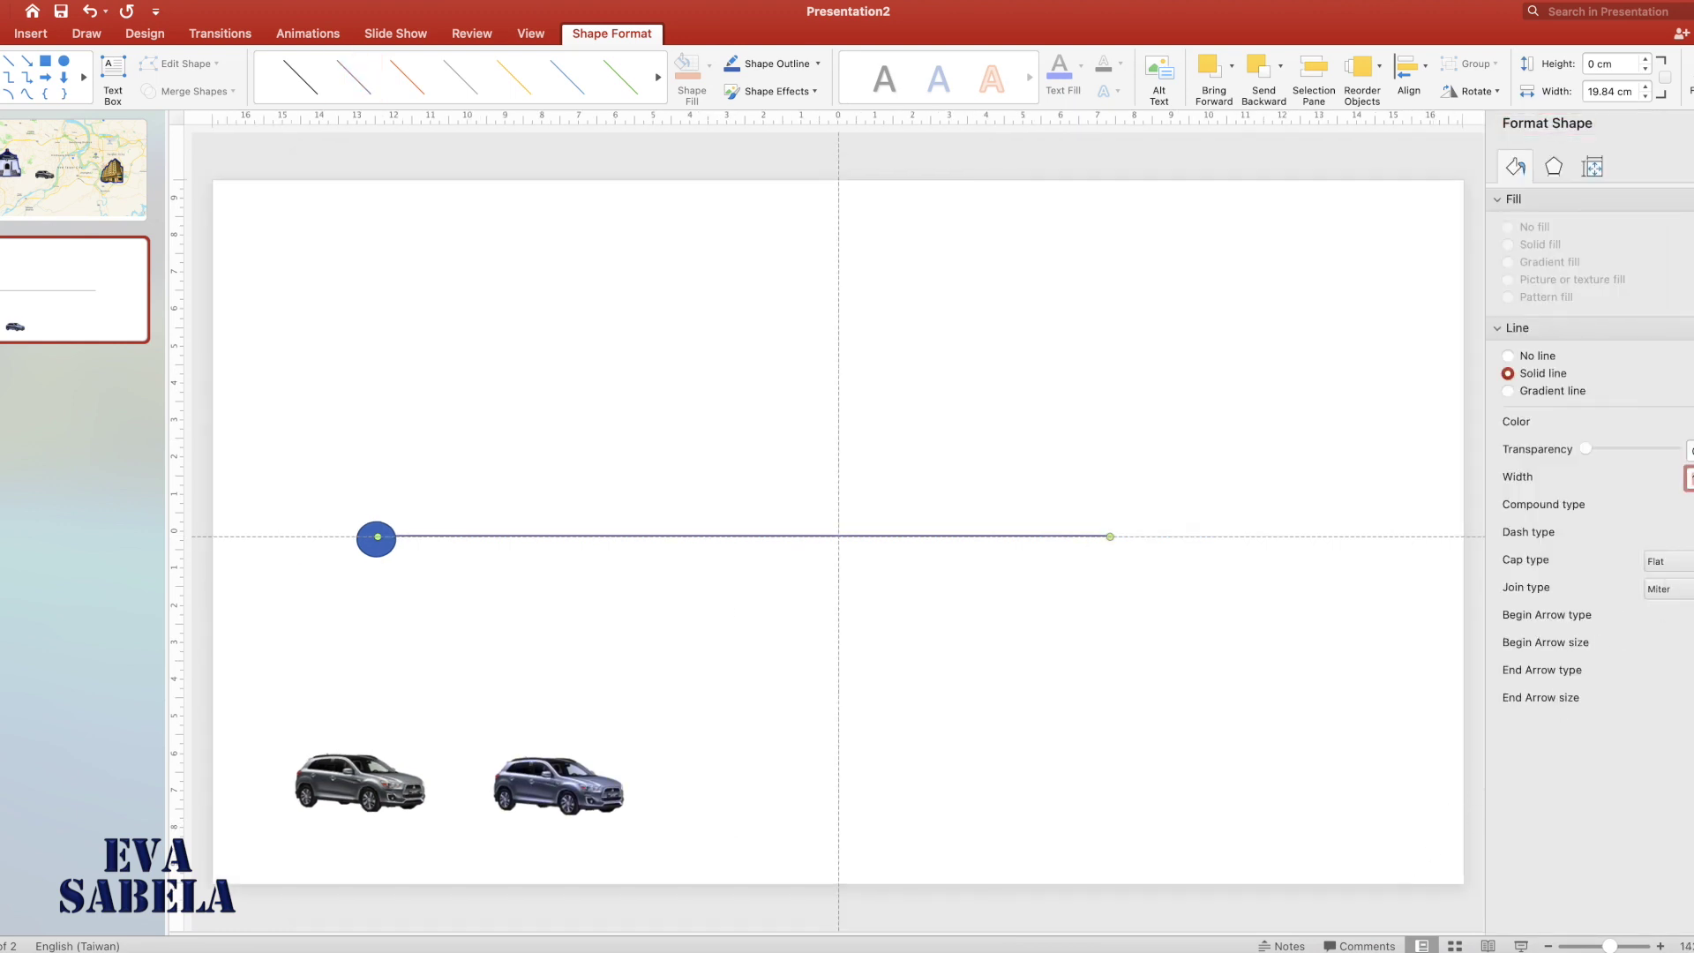
{"action": "key", "text": "Up"}
{"action": "key", "text": "Up"}
{"action": "key", "text": "Up"}
{"action": "key", "text": "Up"}
{"action": "key", "text": "Up"}
{"action": "key", "text": "Up"}
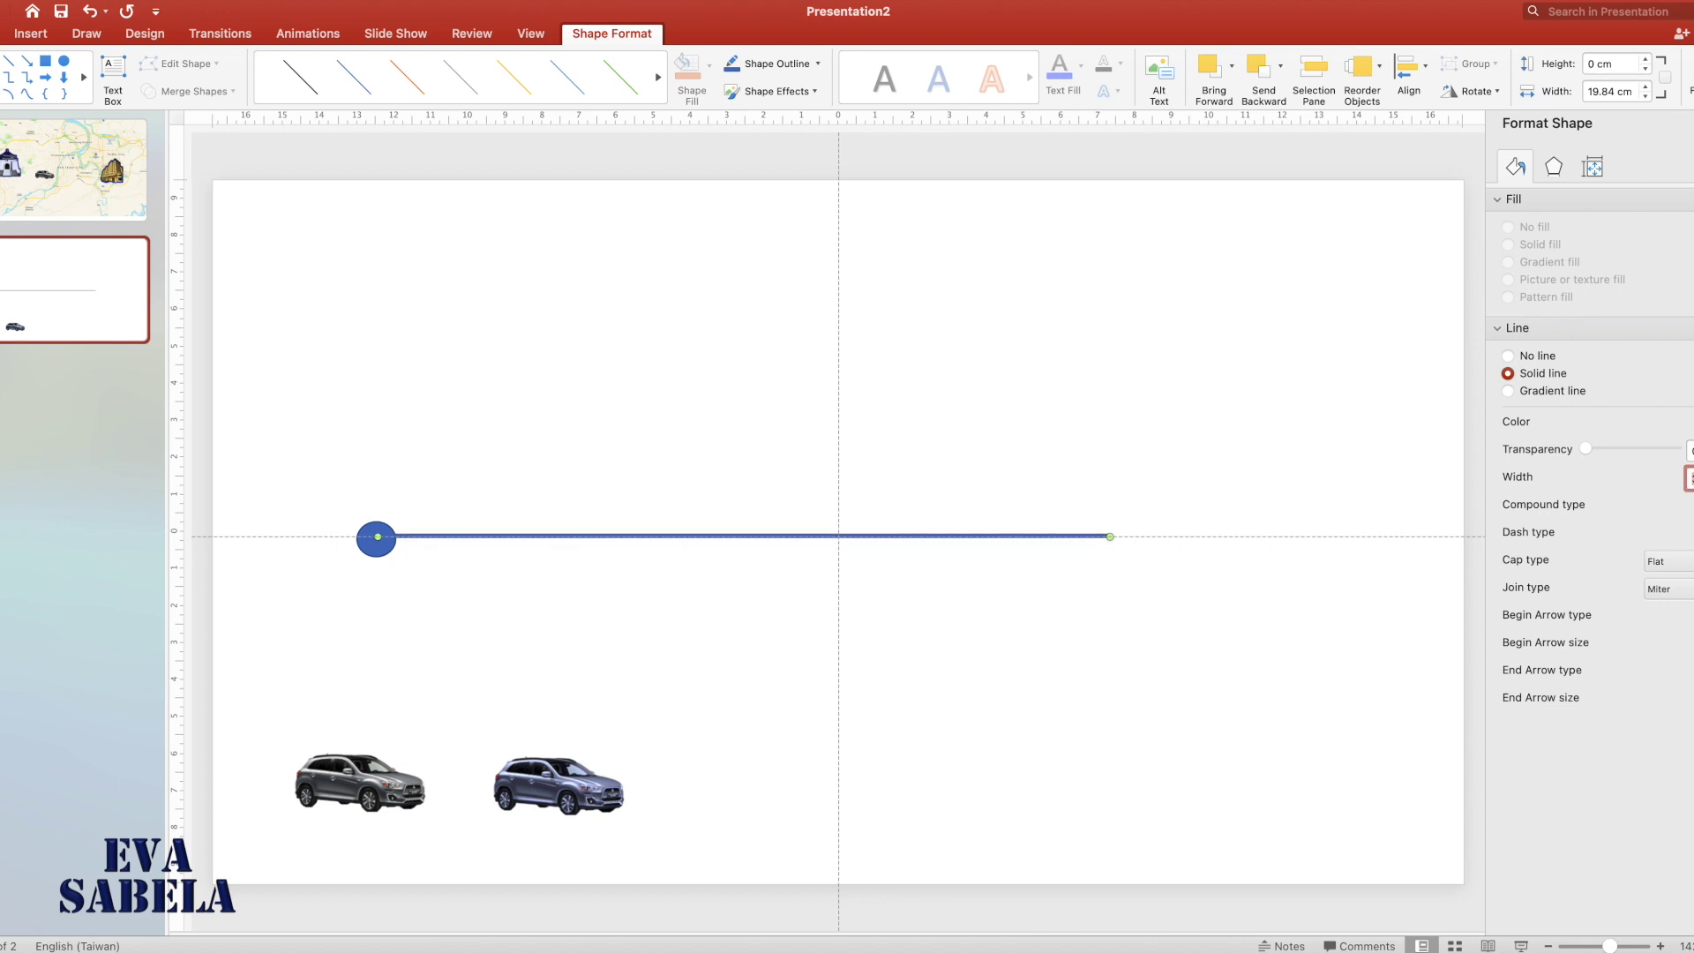
{"action": "key", "text": "Up"}
{"action": "key", "text": "Up"}
{"action": "key", "text": "Up"}
{"action": "key", "text": "Up"}
{"action": "key", "text": "Up"}
{"action": "key", "text": "Up"}
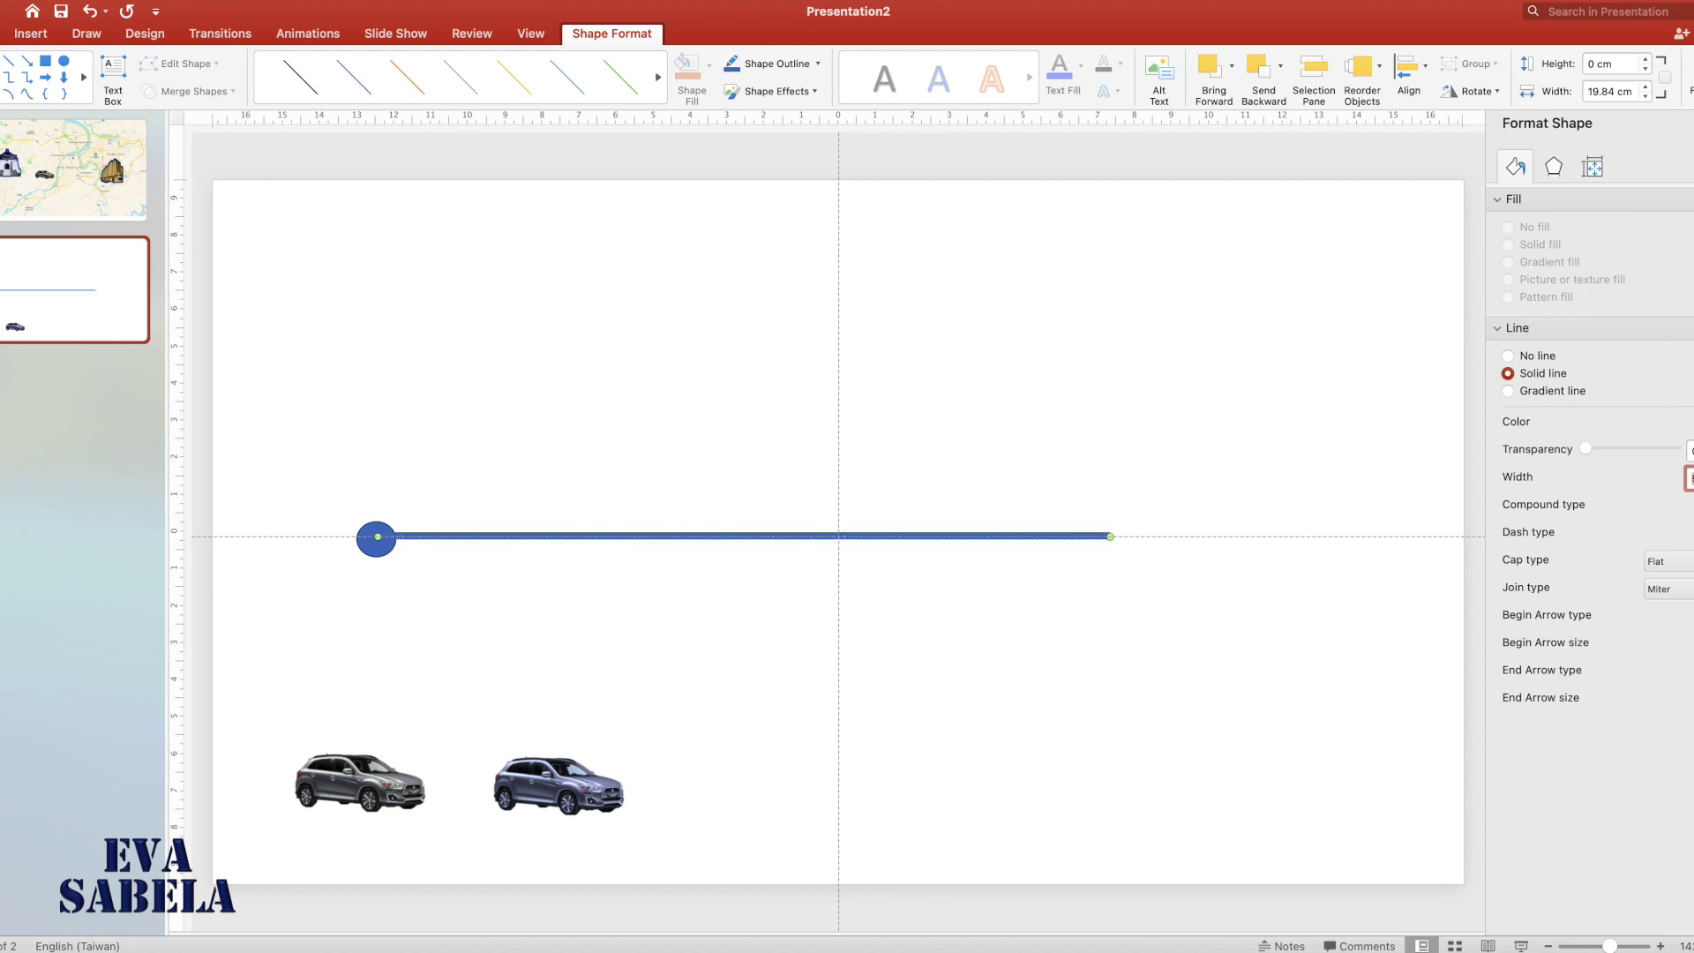
{"action": "key", "text": "Up"}
{"action": "key", "text": "Up"}
{"action": "key", "text": "Up"}
{"action": "key", "text": "Up"}
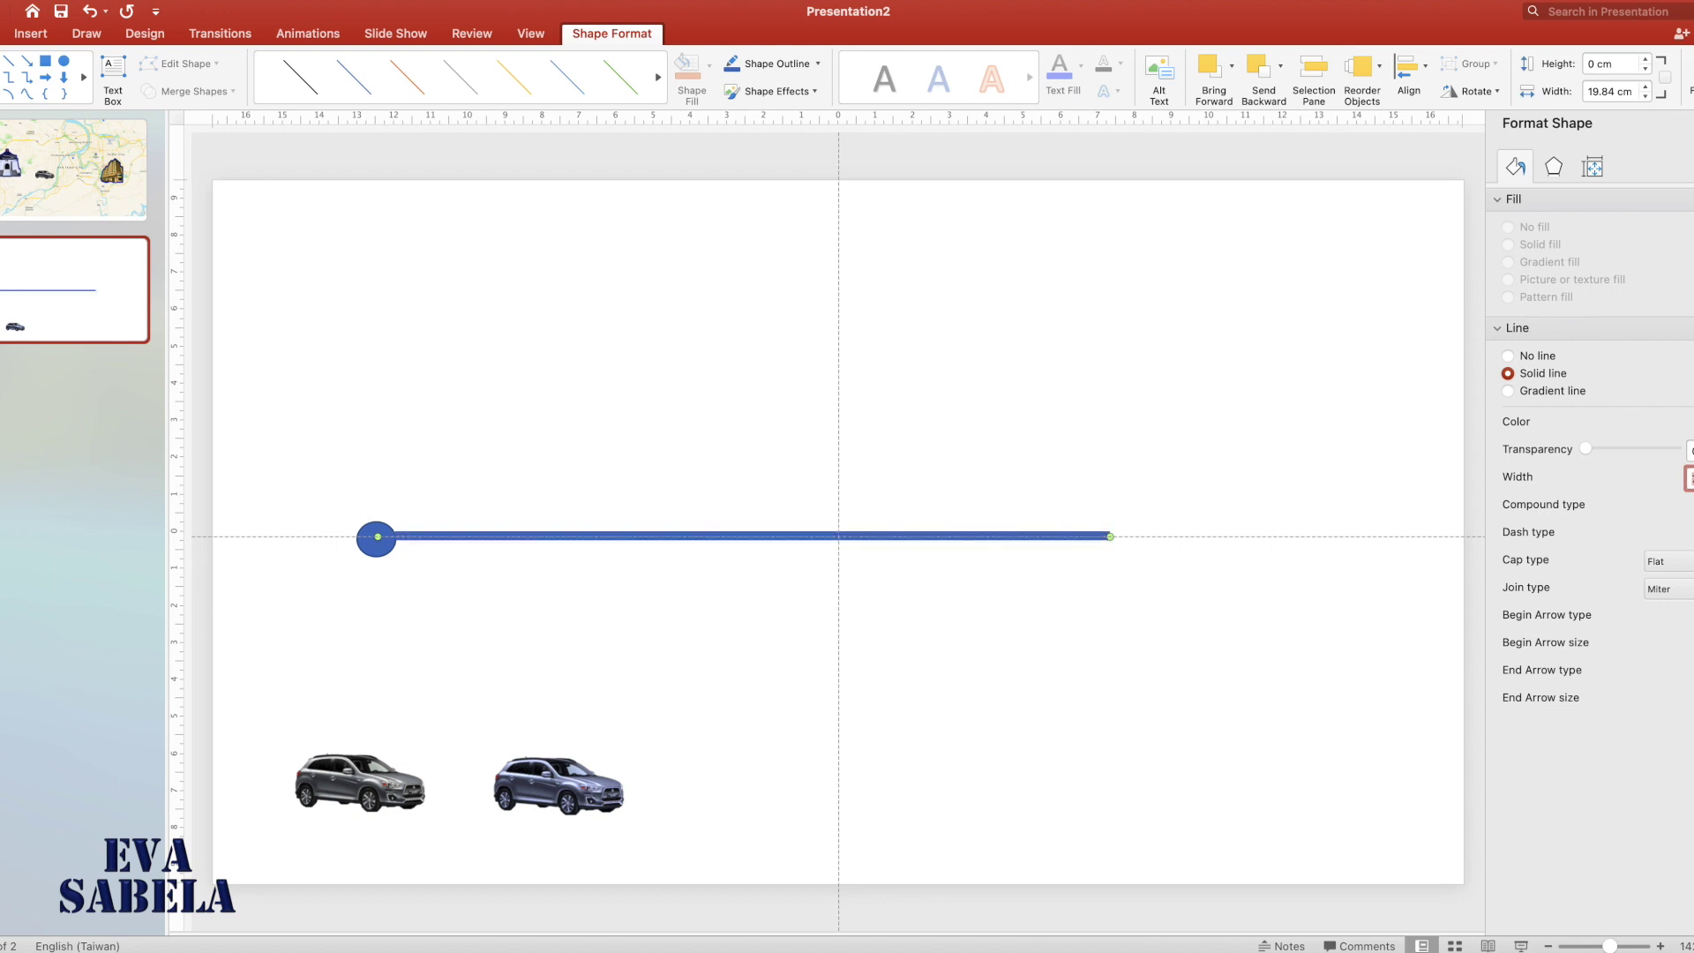
{"action": "key", "text": "Up"}
{"action": "key", "text": "Up"}
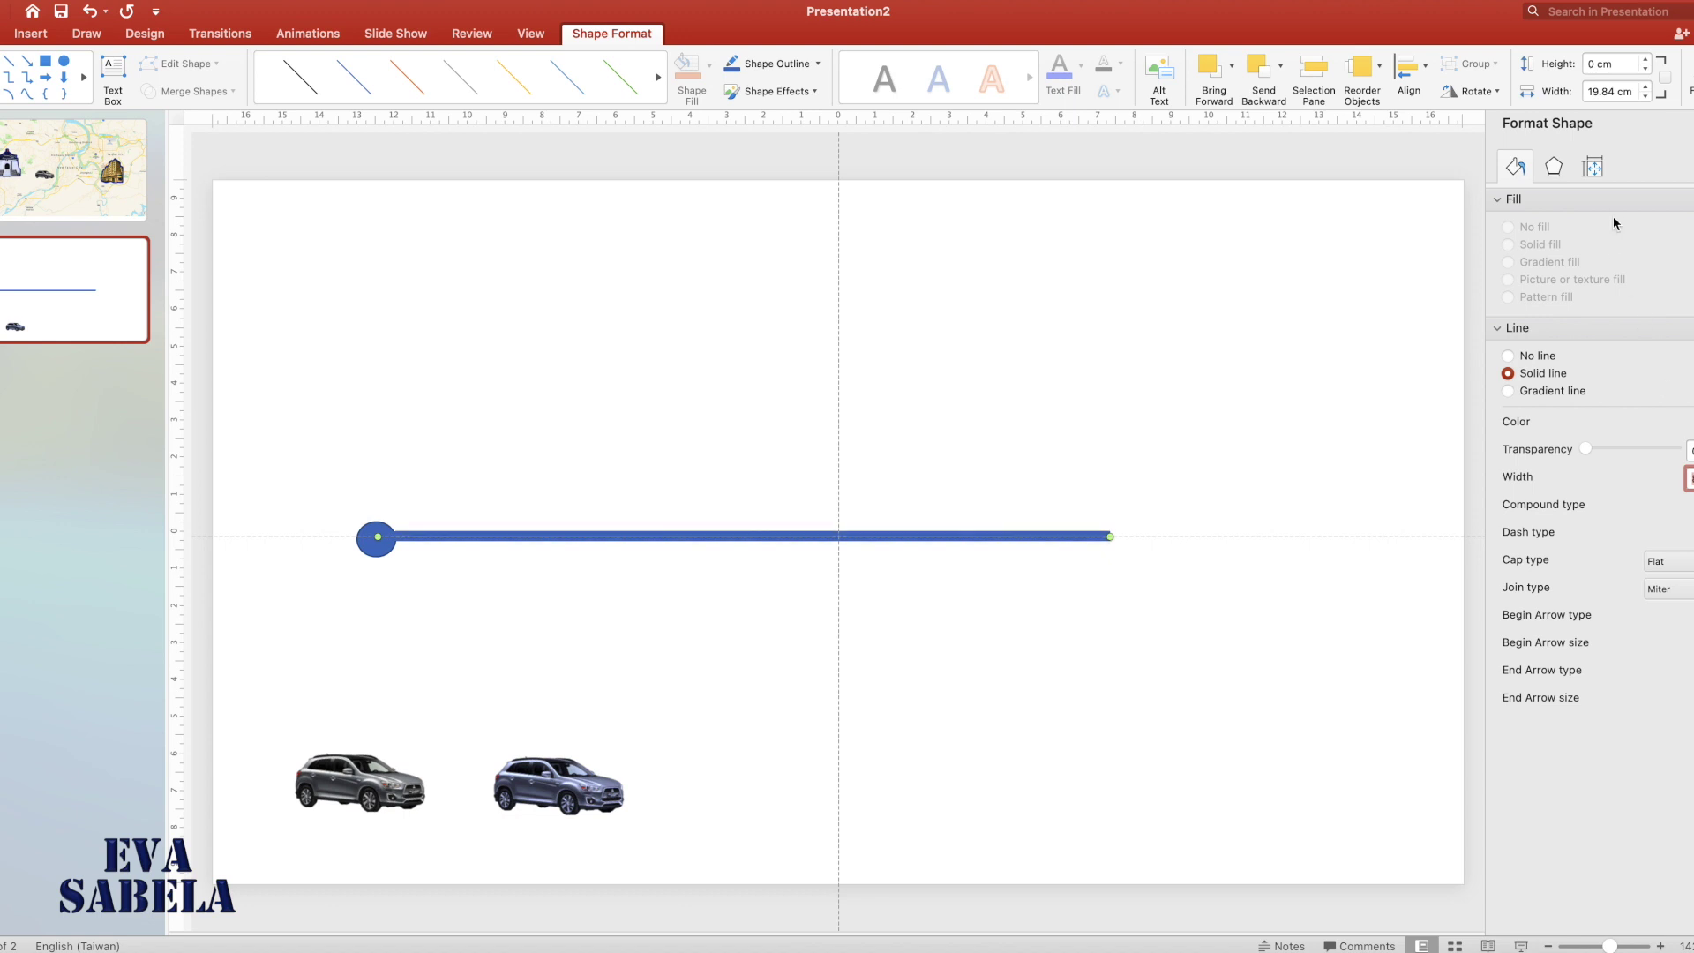
{"action": "left_click", "coordinate": [1554, 168]}
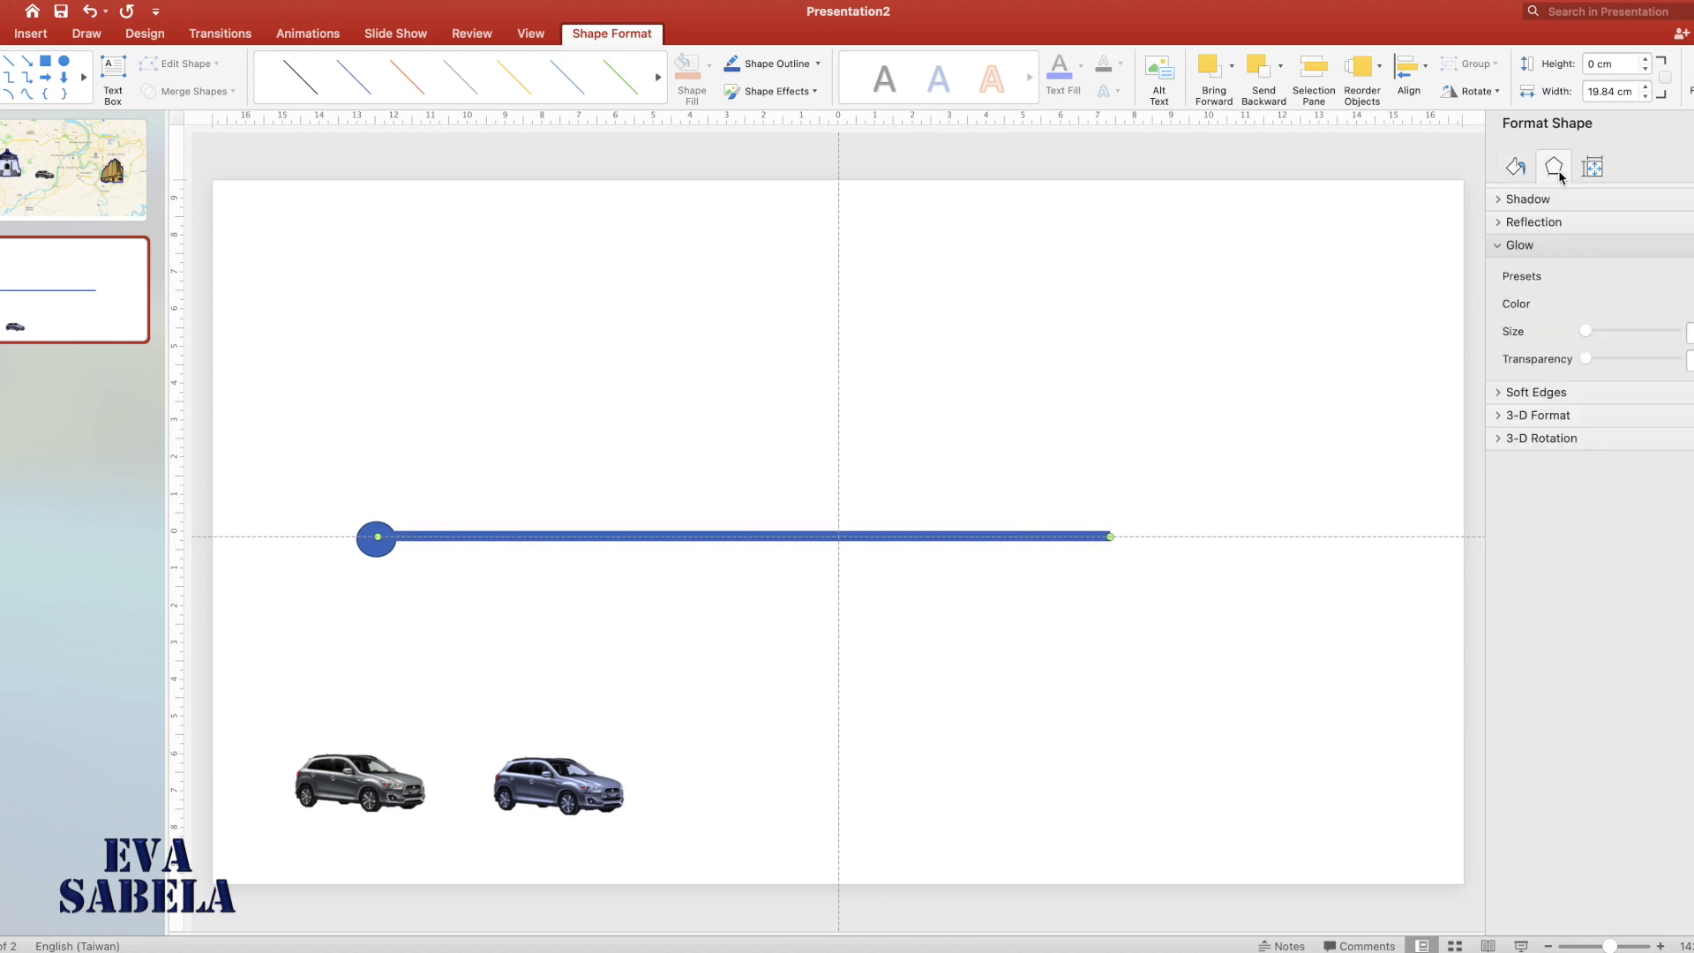
{"action": "left_click", "coordinate": [1681, 276]}
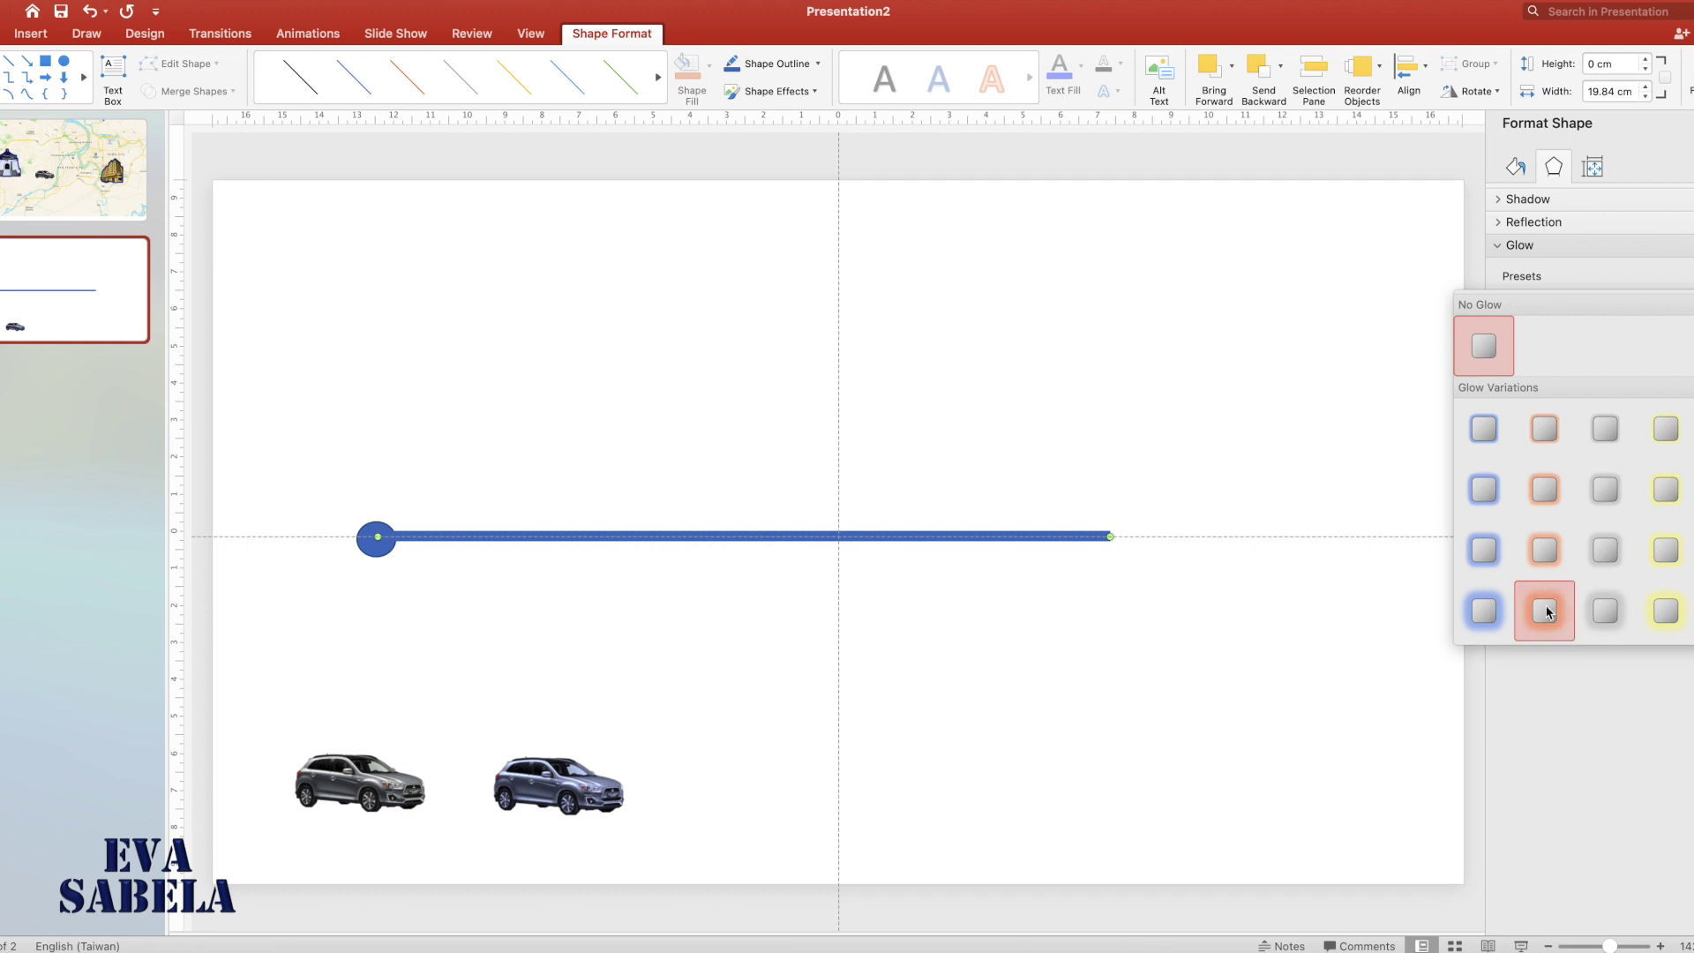
{"action": "left_click", "coordinate": [1485, 551]}
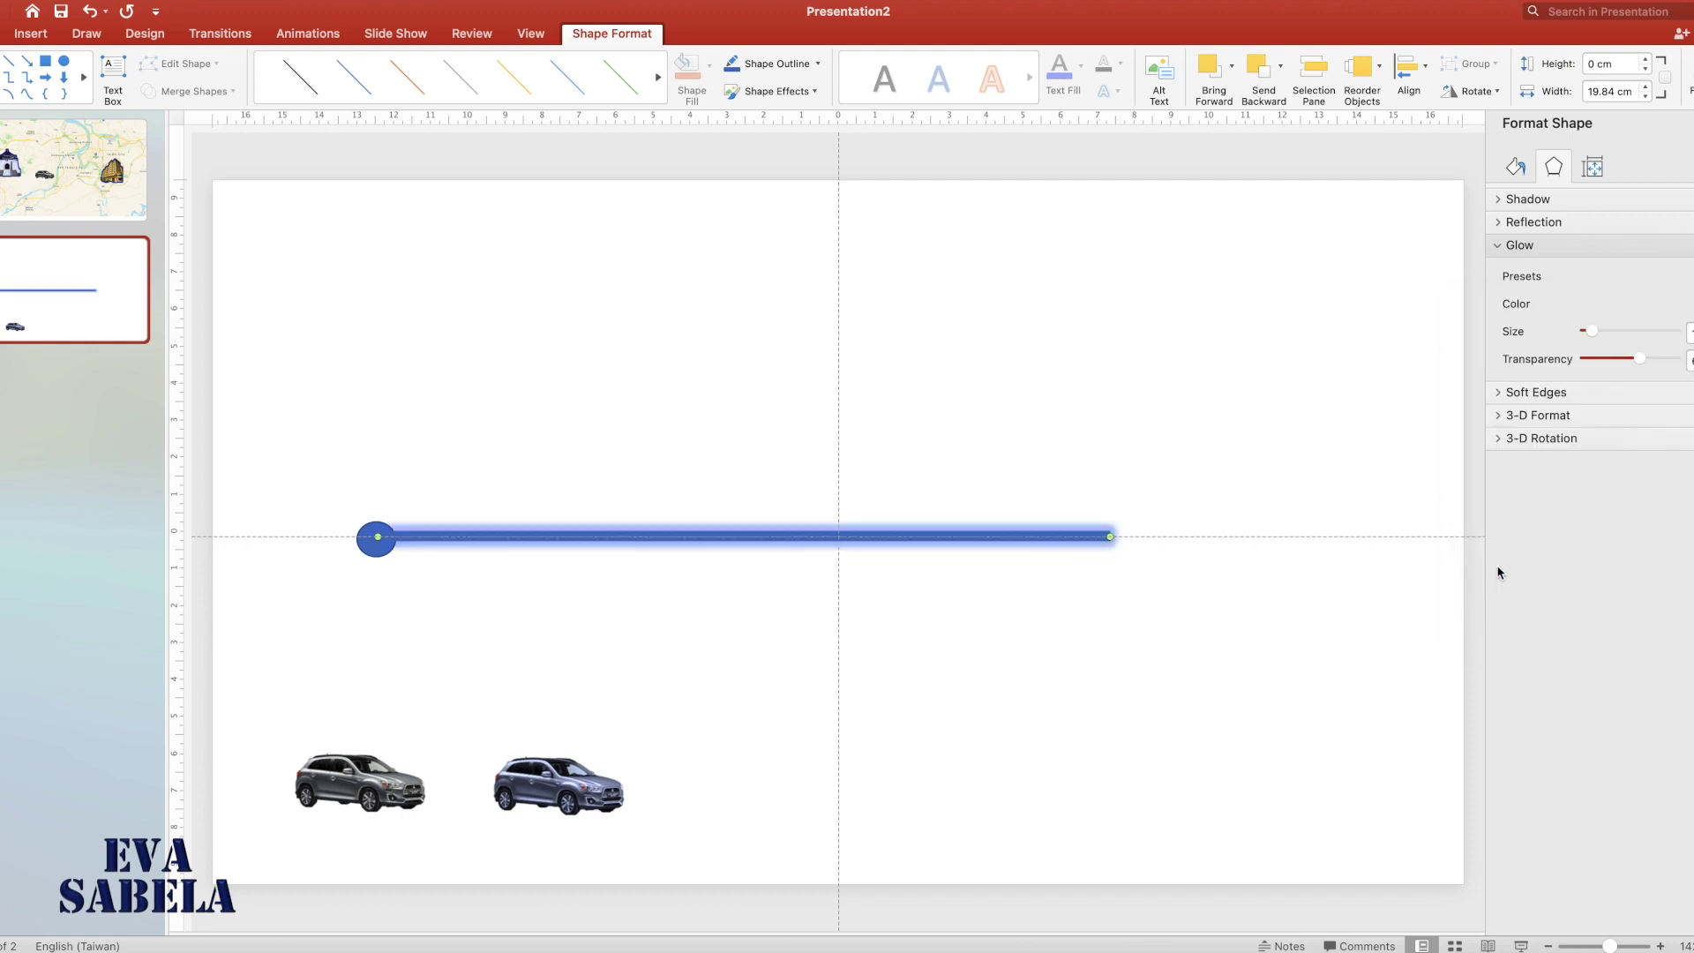
- Bring the left blue circle in front of the line
{"action": "left_click", "coordinate": [374, 539]}
{"action": "right_click", "coordinate": [374, 538]}
{"action": "mouse_move", "coordinate": [465, 644]}
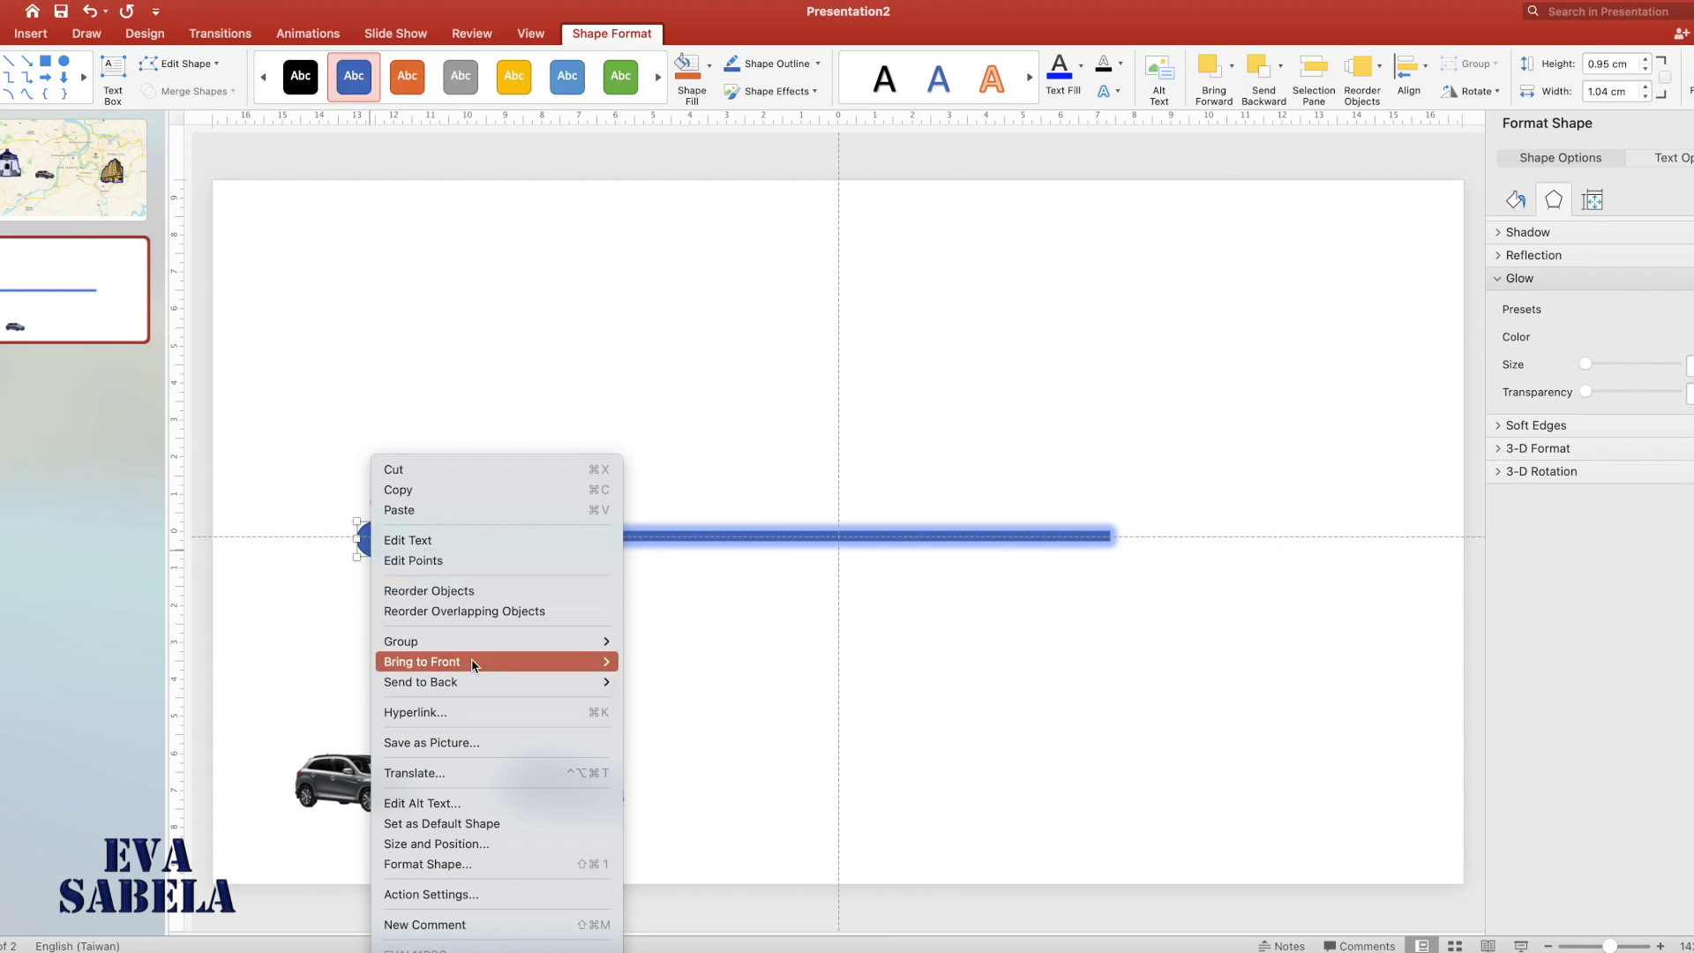
{"action": "mouse_move", "coordinate": [517, 661]}
{"action": "left_click", "coordinate": [635, 662]}
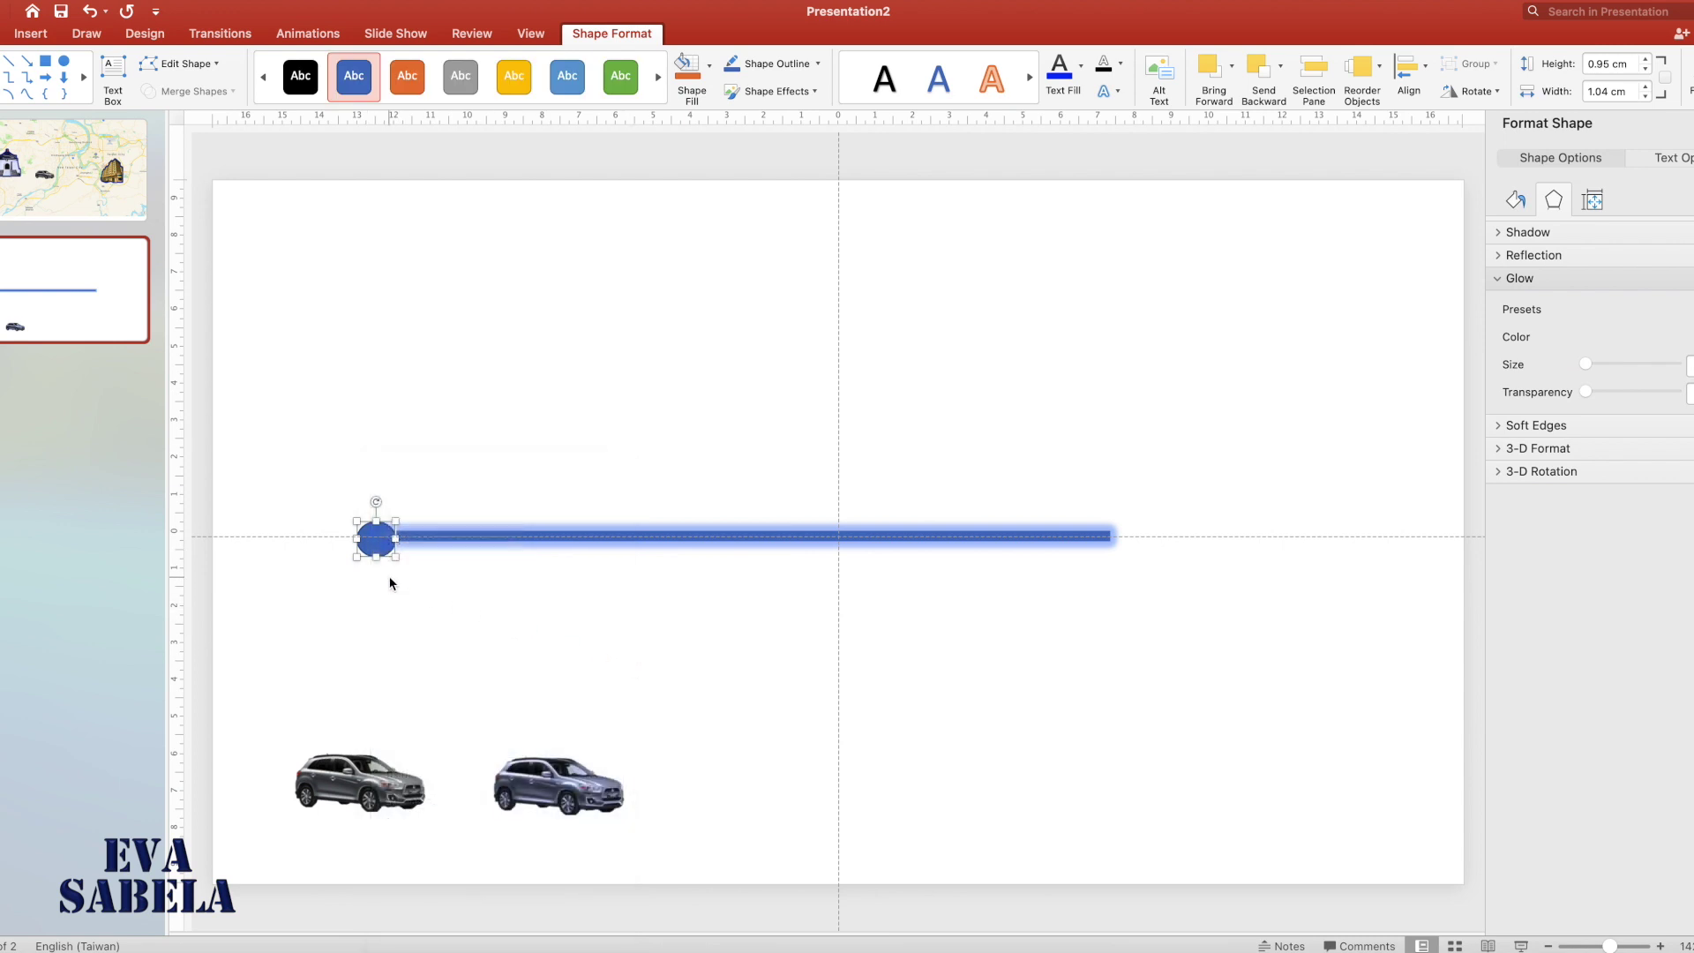
- Duplicate the blue circle onto the glowing line's right end and deselect
{"action": "left_click_drag", "start_coordinate": [380, 548], "coordinate": [1119, 564]}
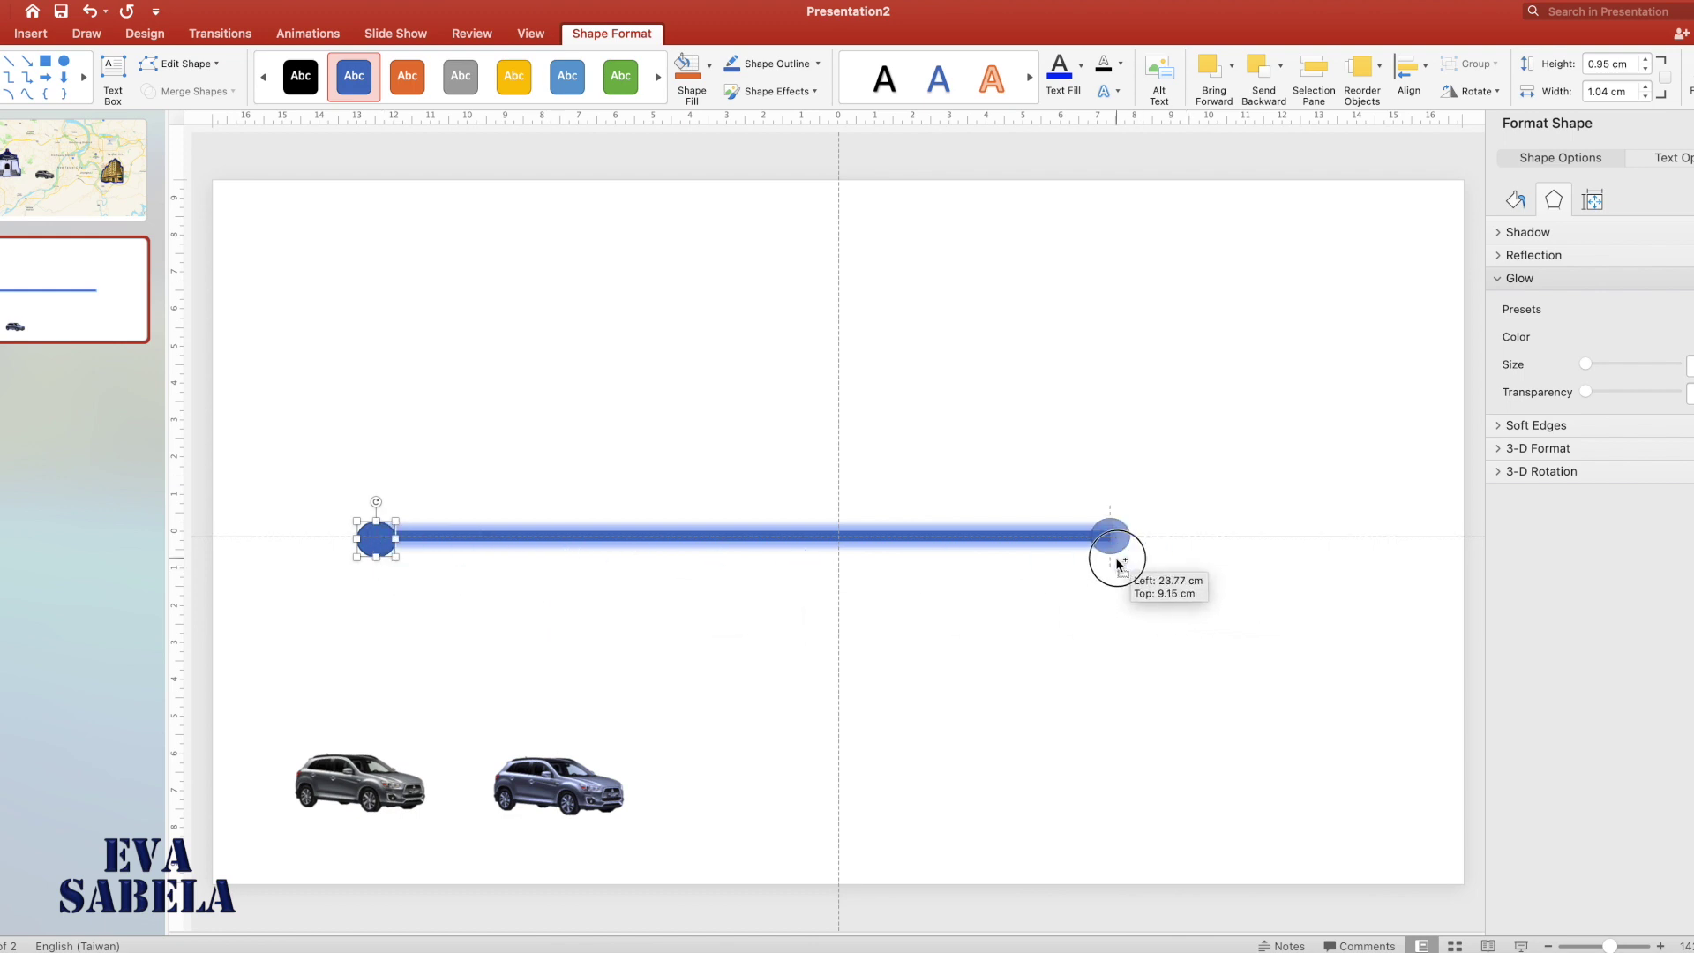
{"action": "left_click_drag", "start_coordinate": [1117, 561], "coordinate": [1117, 561]}
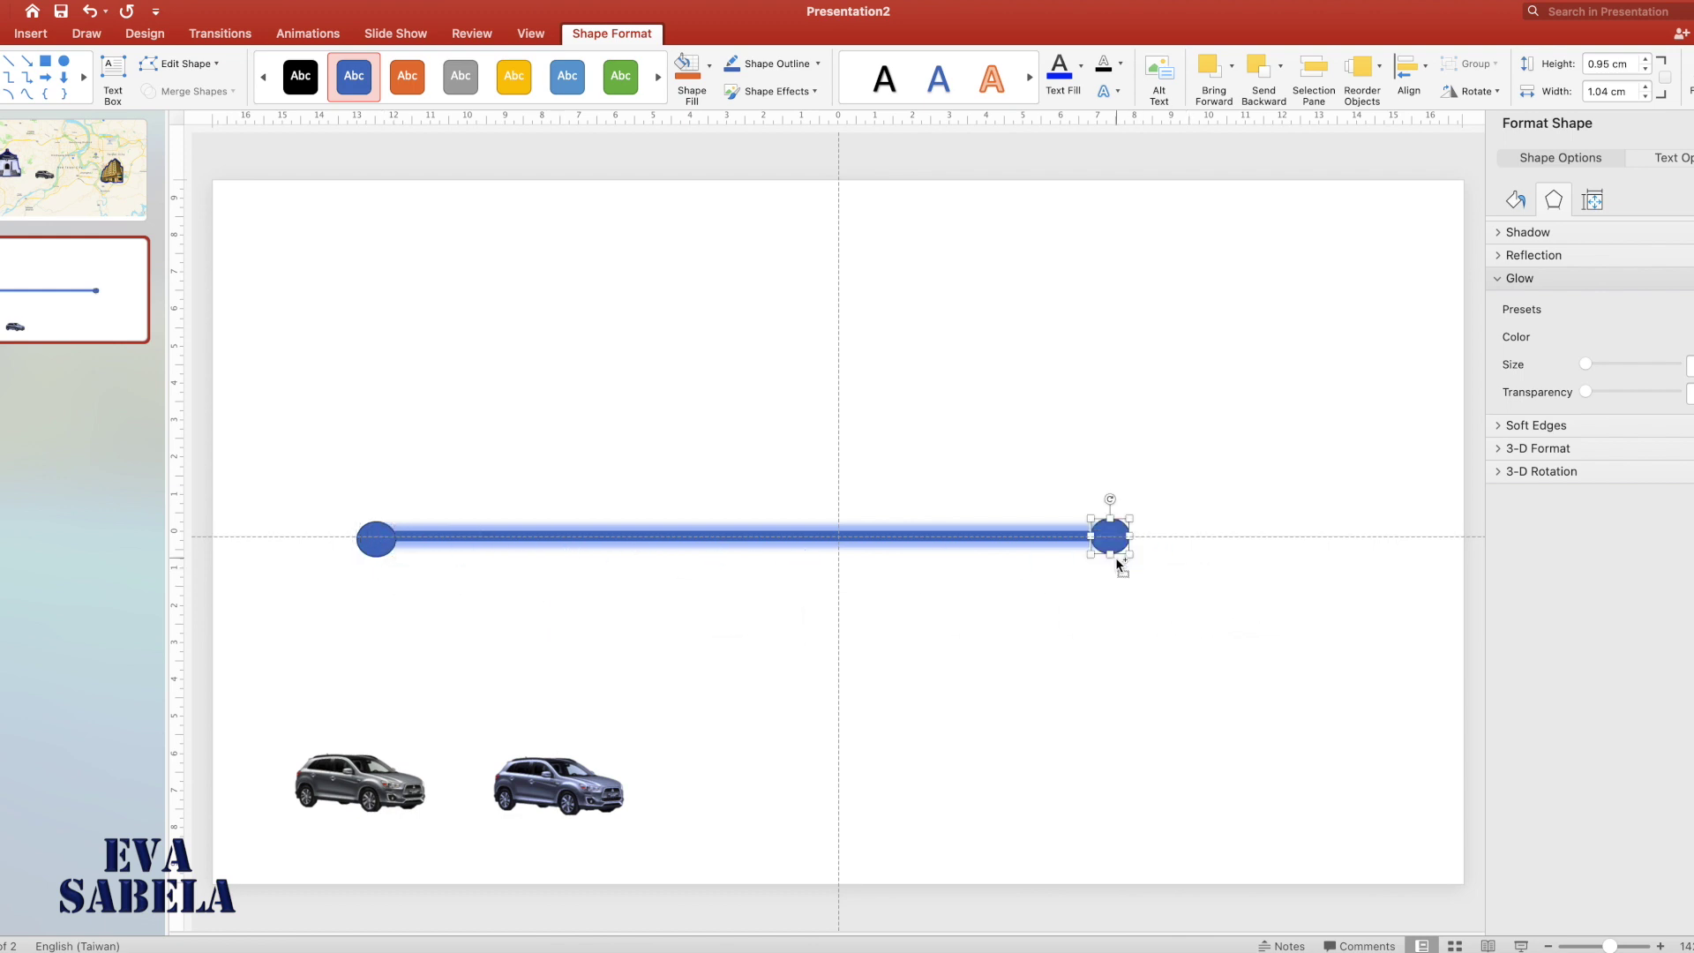
{"action": "left_click", "coordinate": [1104, 647]}
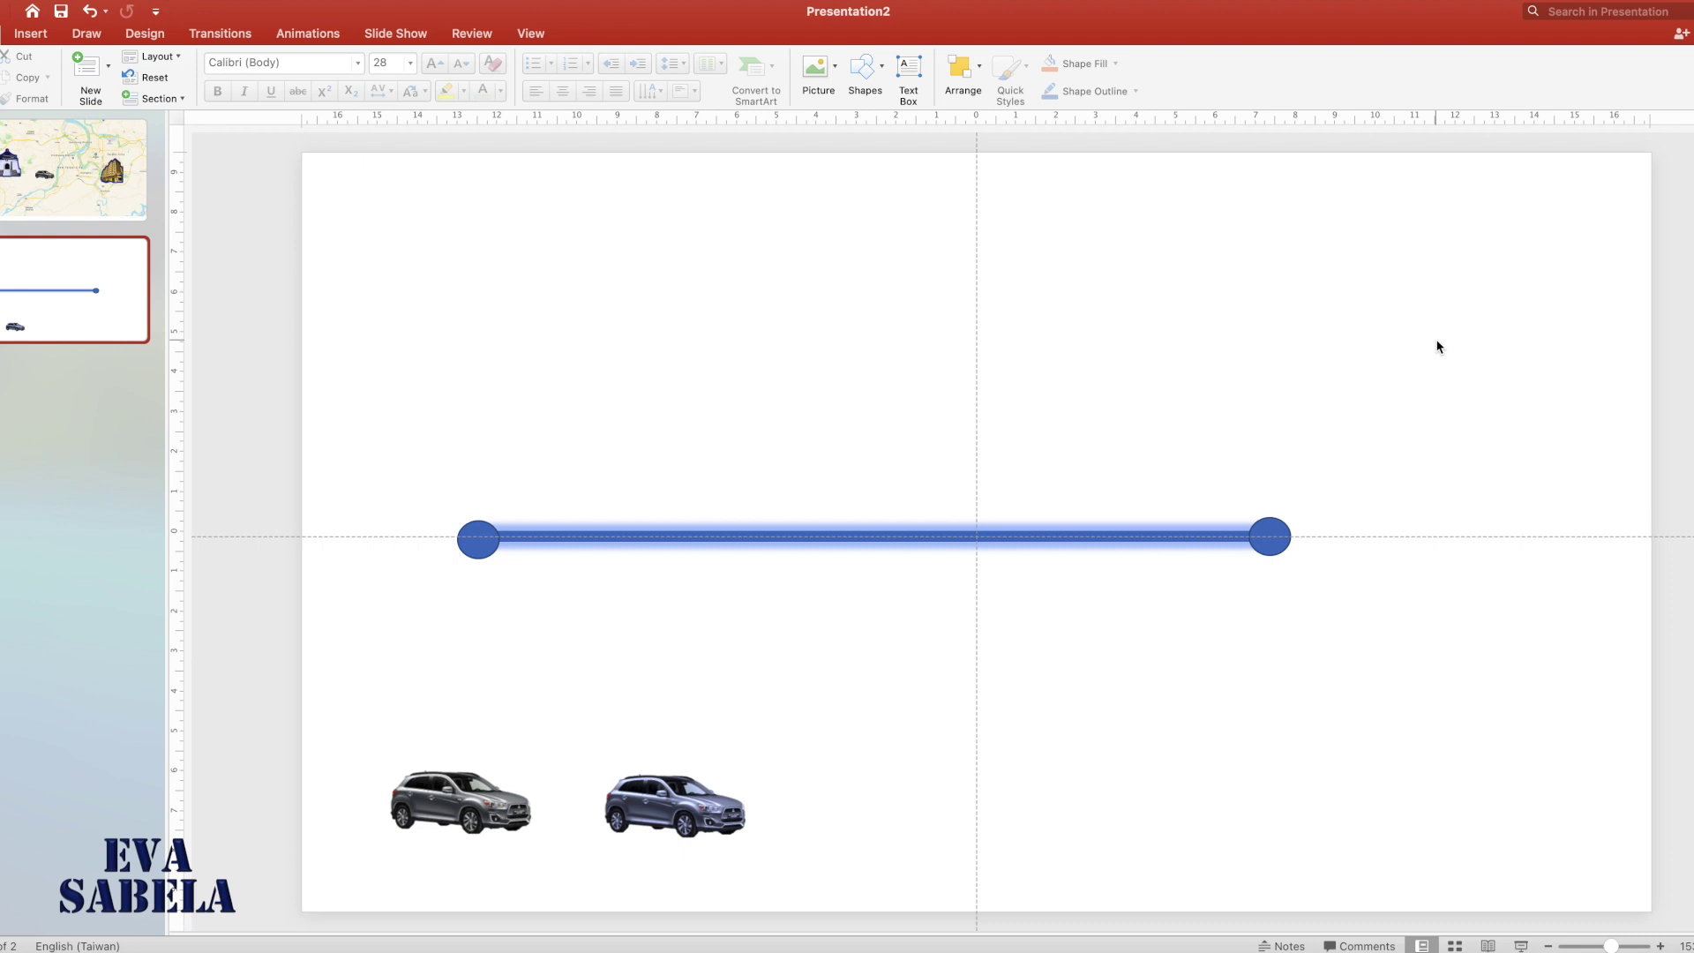
- Animate the left blue circle with Zoom entrance, starting on click over 0.50 seconds
{"action": "left_click", "coordinate": [305, 34]}
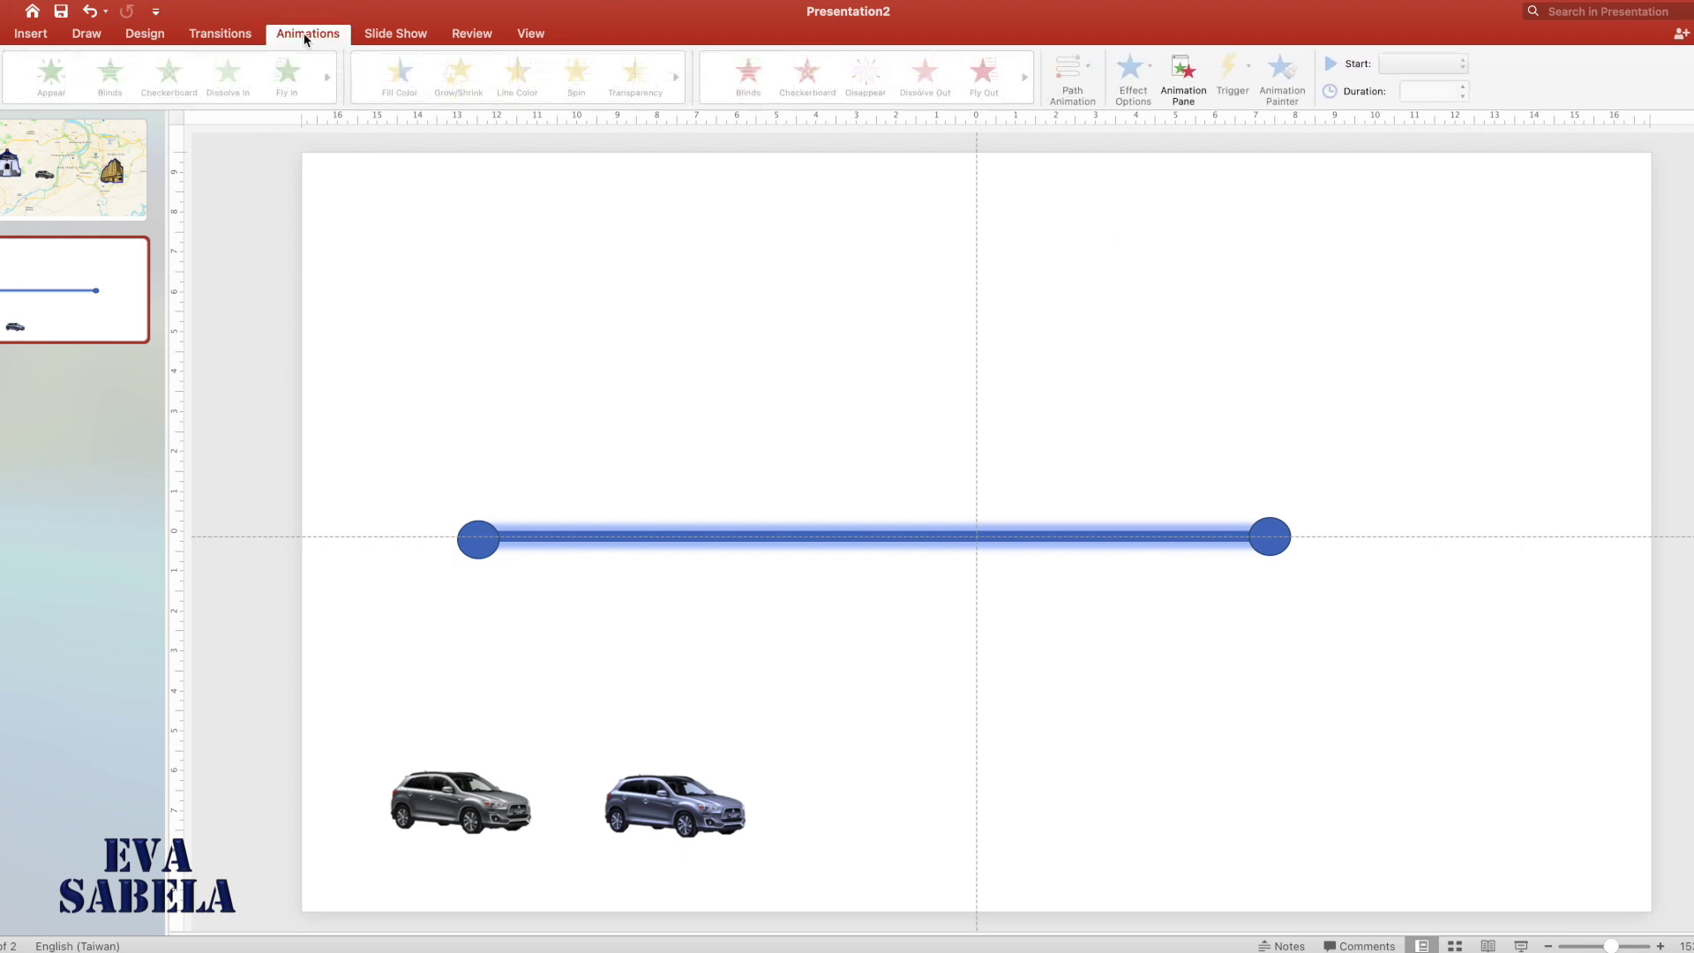
{"action": "left_click", "coordinate": [474, 545]}
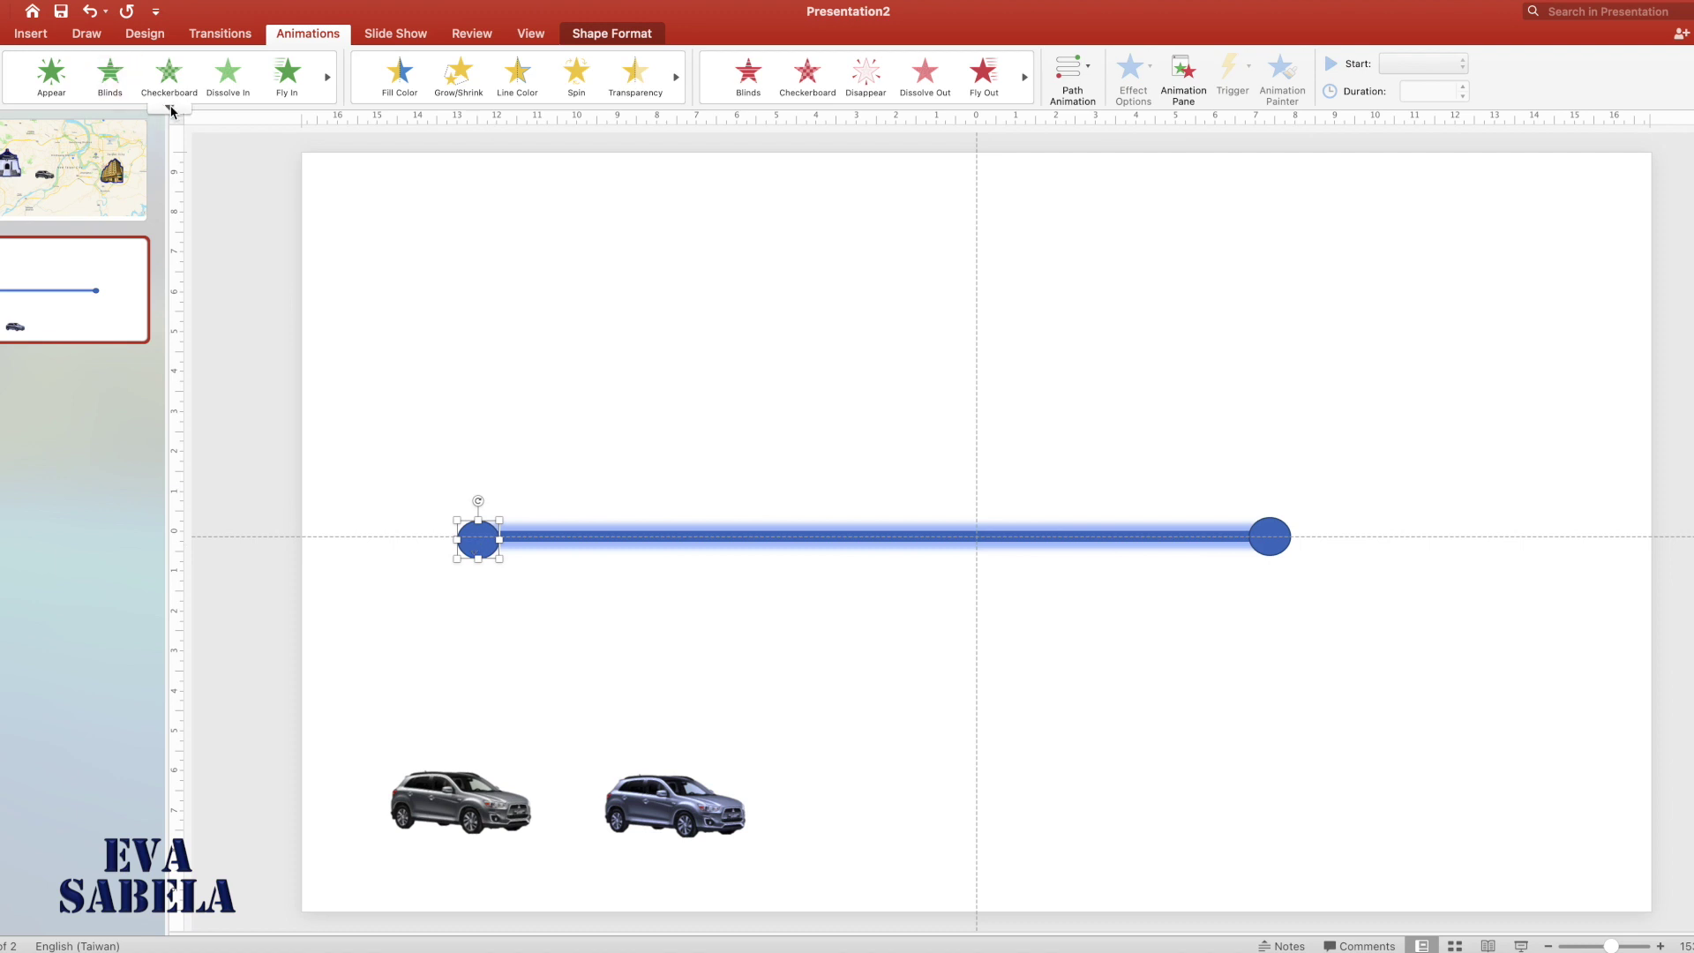
{"action": "left_click", "coordinate": [170, 108]}
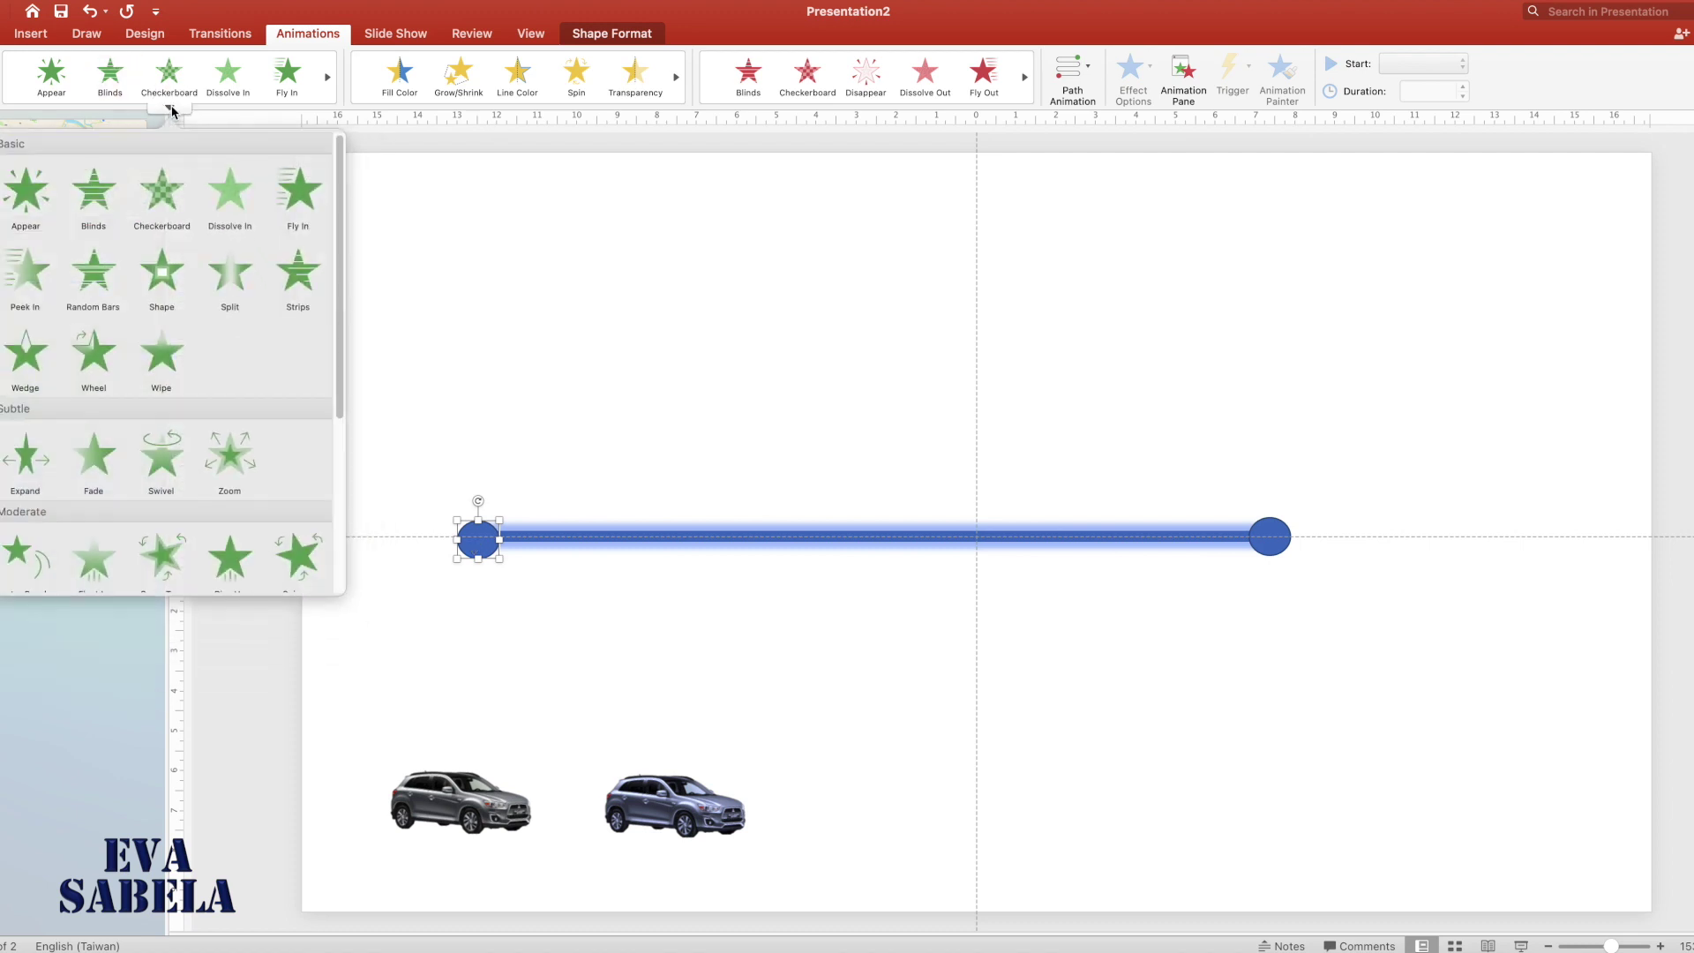
{"action": "left_click", "coordinate": [237, 459]}
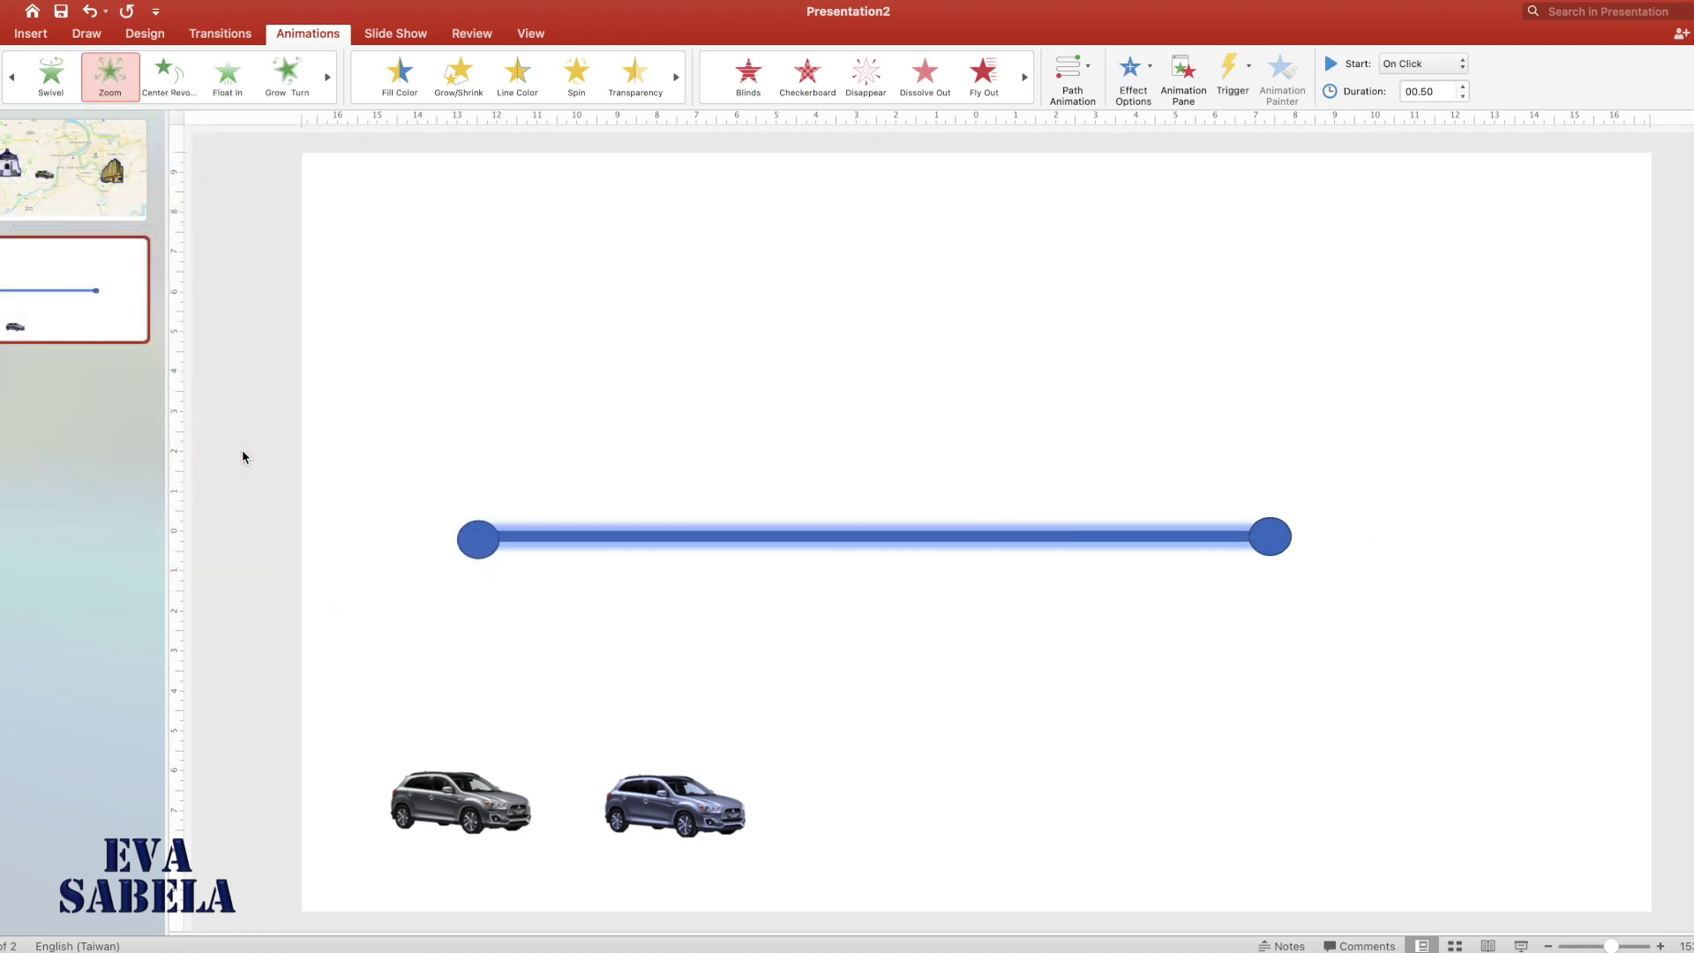
- Bring the grey car to front, place it on the line's left end, and add Fade entrance
{"action": "left_click", "coordinate": [465, 812]}
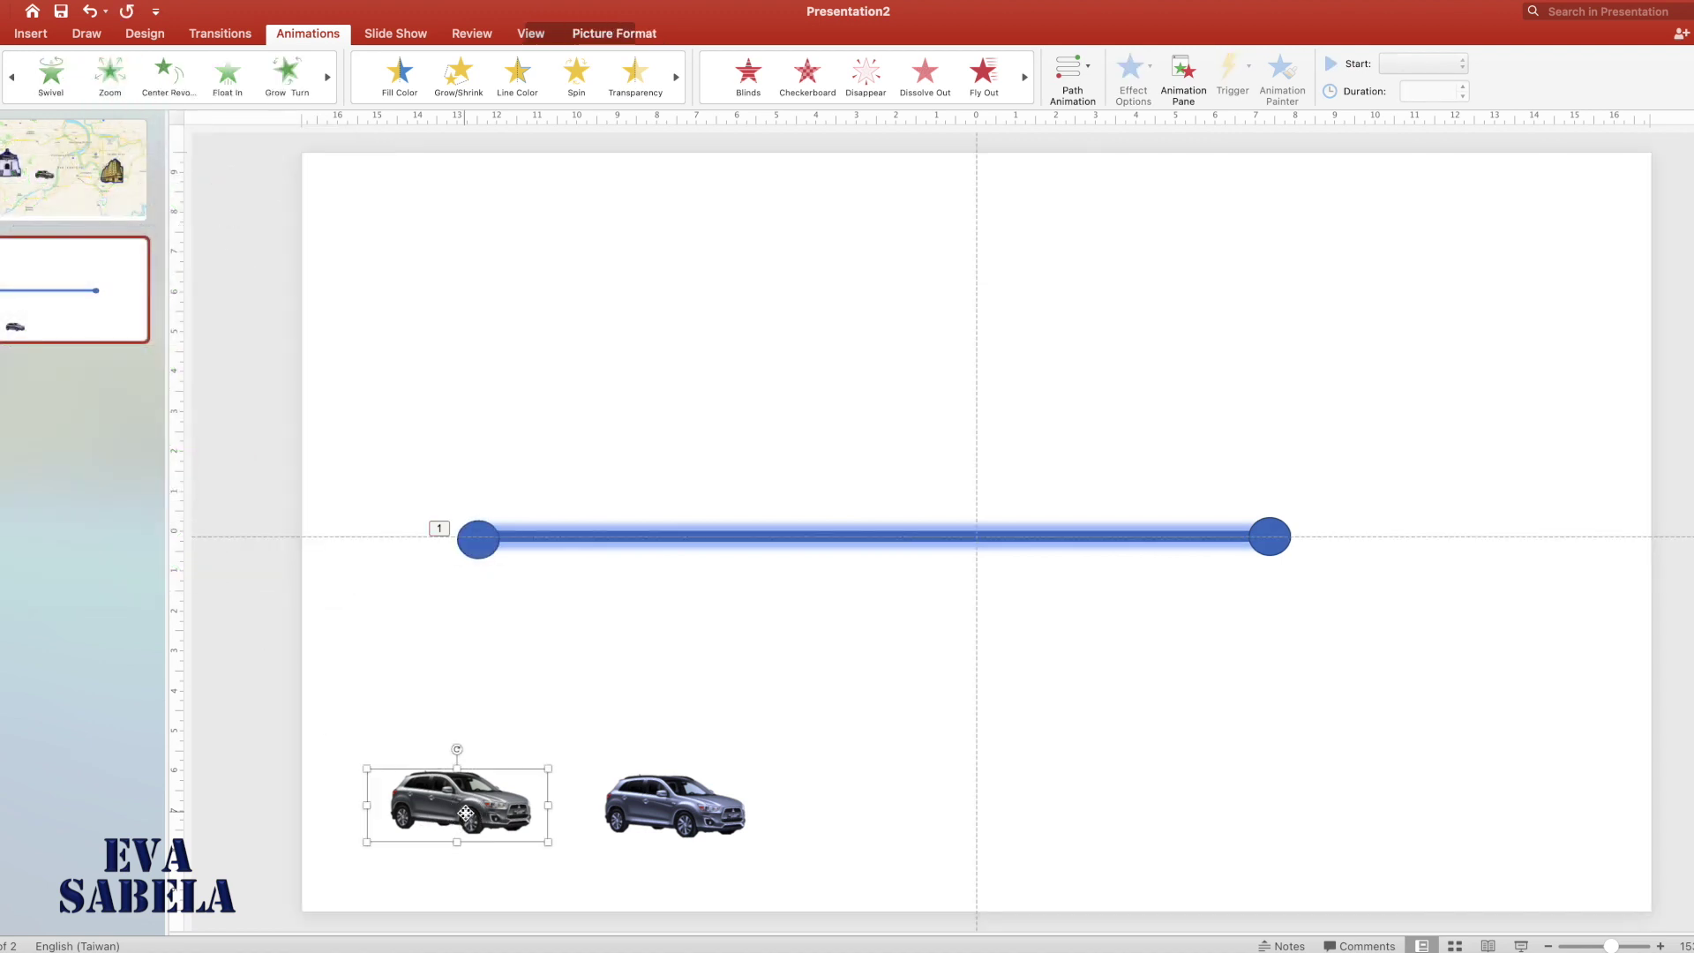
{"action": "right_click", "coordinate": [465, 813]}
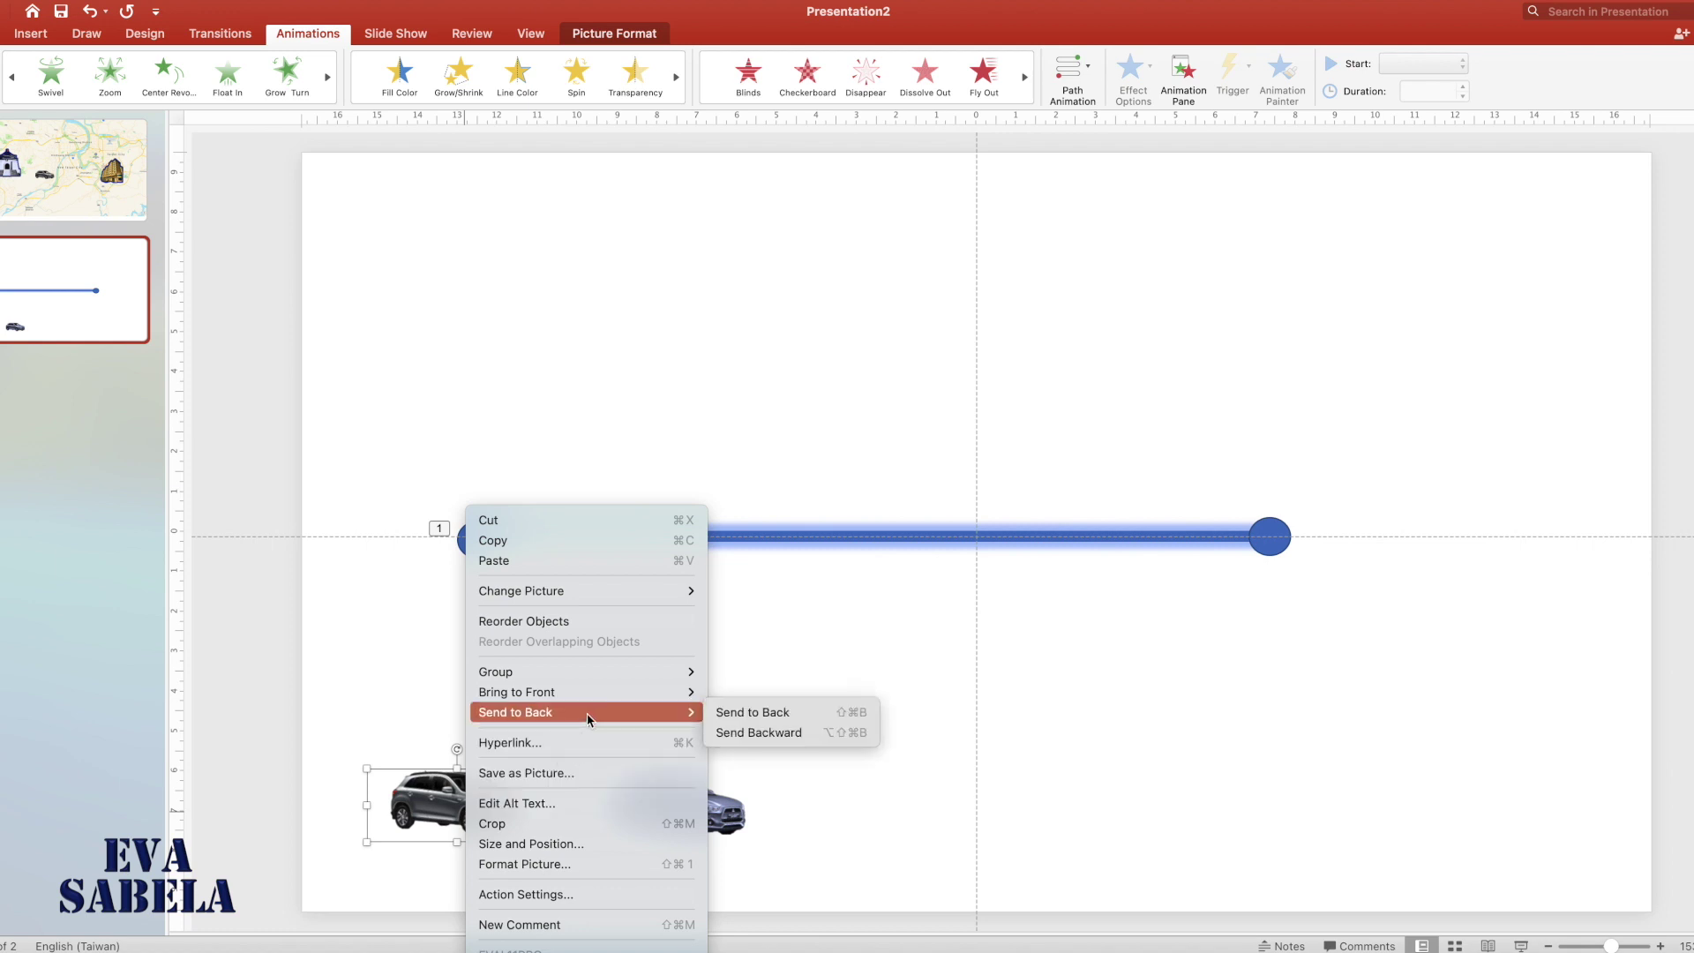
{"action": "mouse_move", "coordinate": [516, 692]}
{"action": "left_click", "coordinate": [755, 691]}
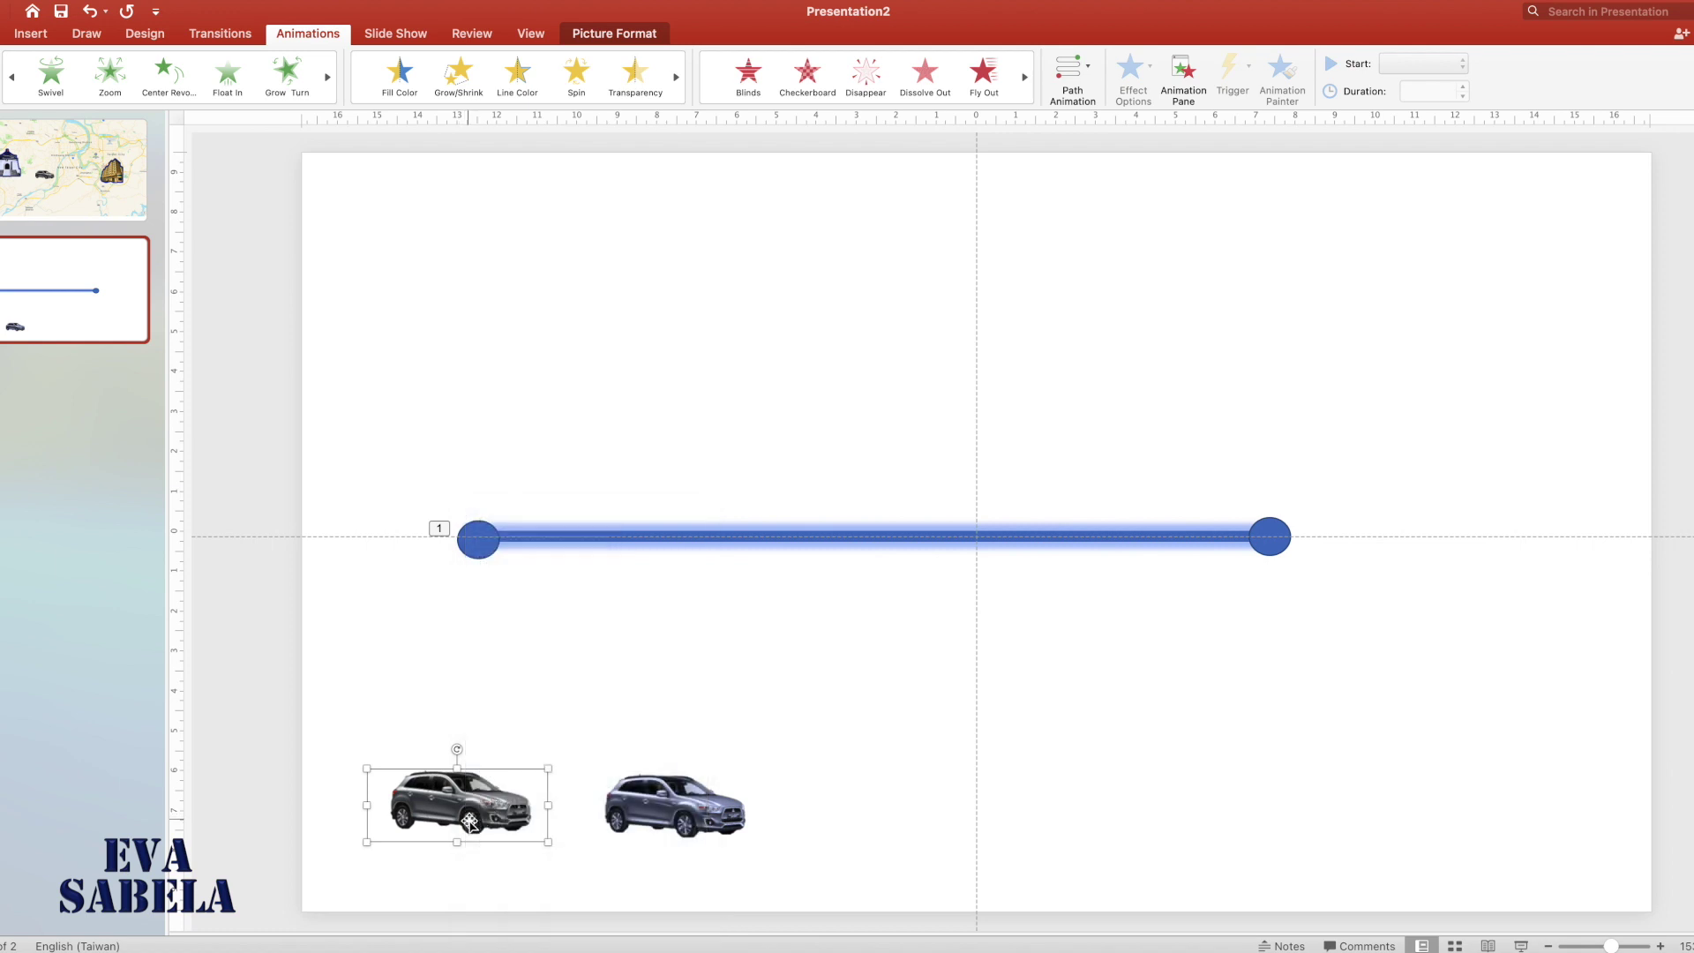
{"action": "left_click_drag", "start_coordinate": [470, 820], "coordinate": [479, 544]}
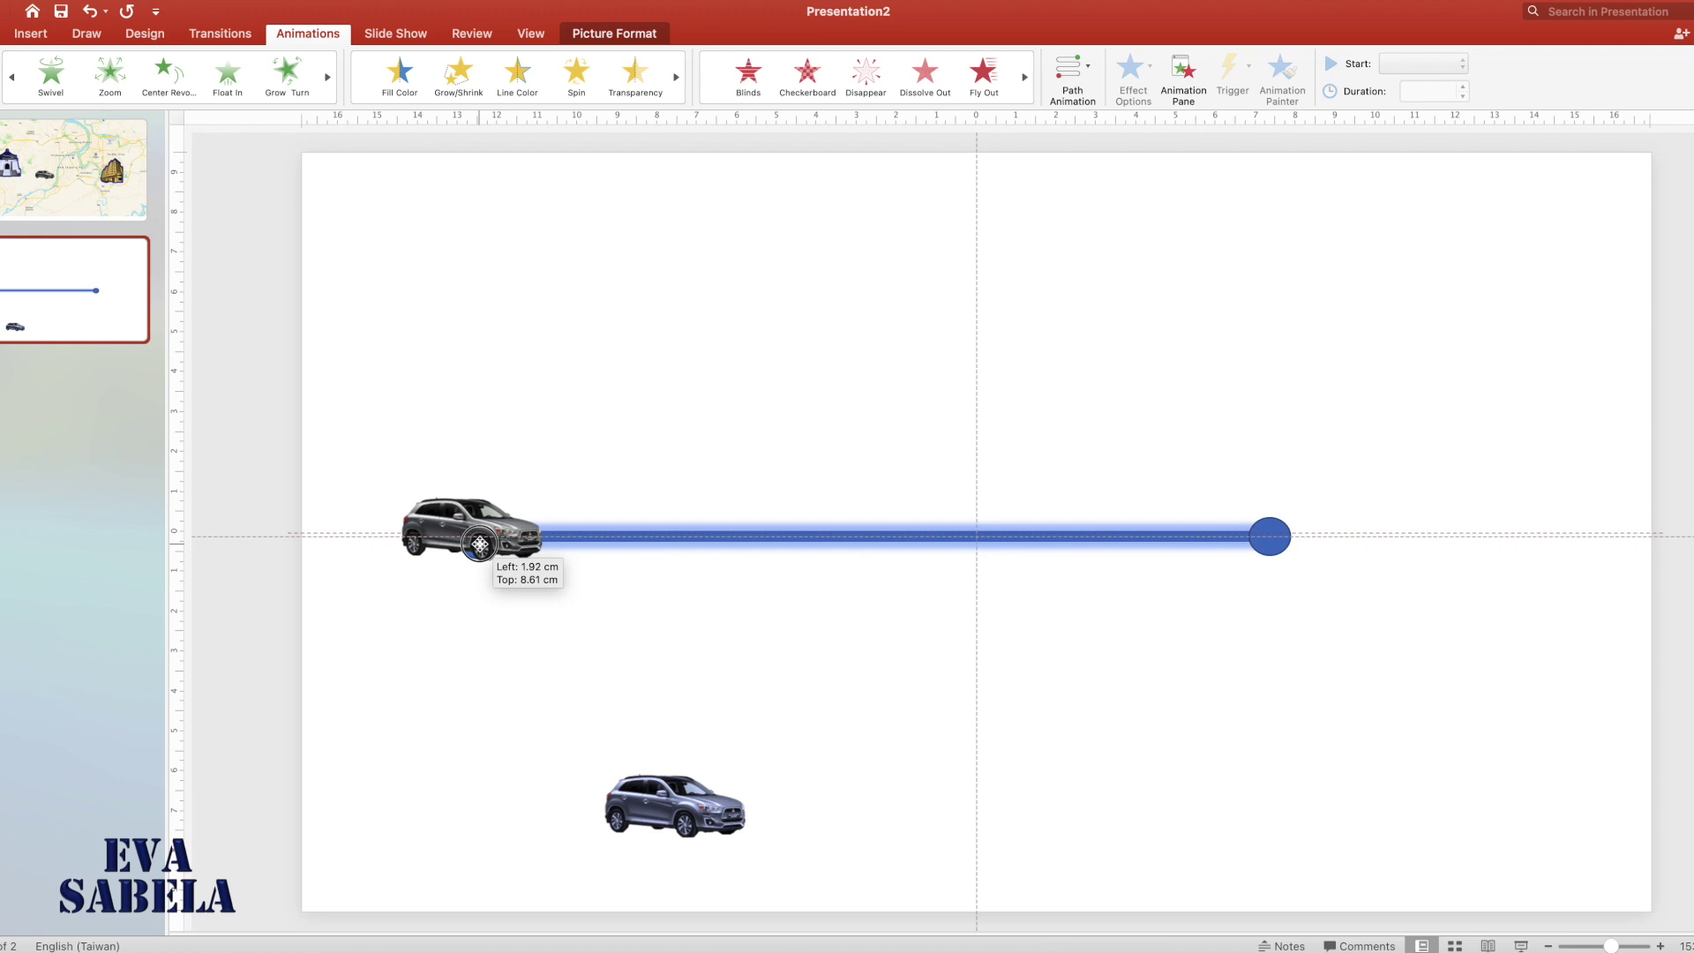
{"action": "left_click_drag", "start_coordinate": [479, 545], "coordinate": [479, 544]}
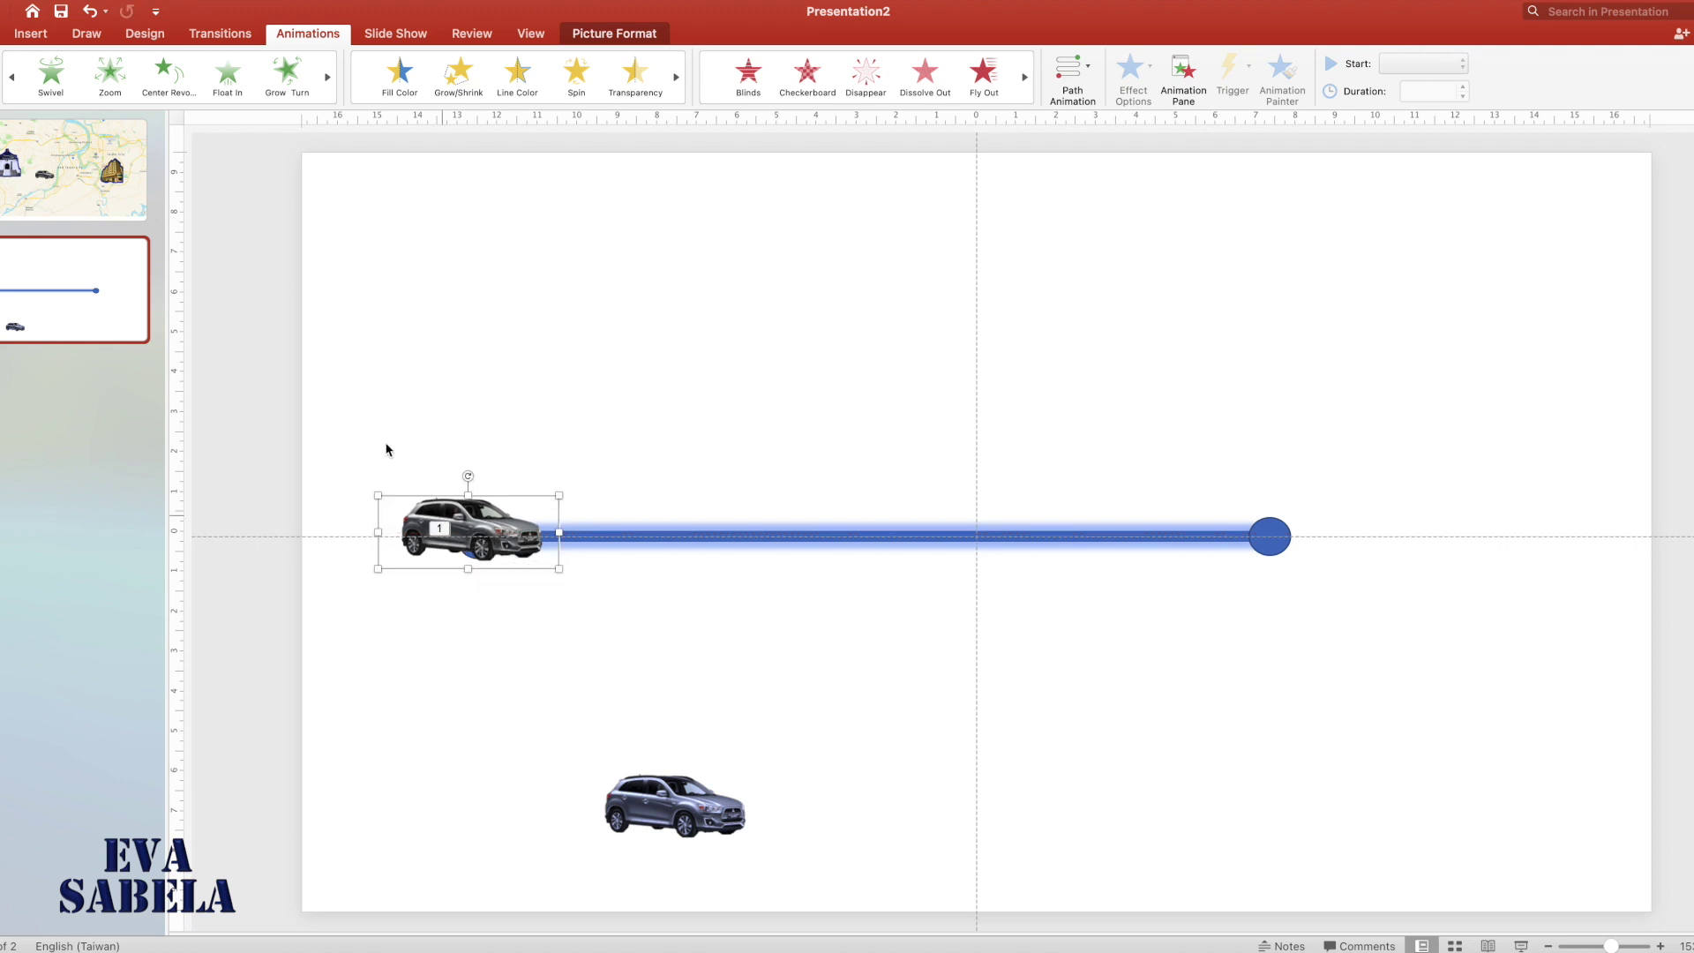
{"action": "left_click", "coordinate": [170, 109]}
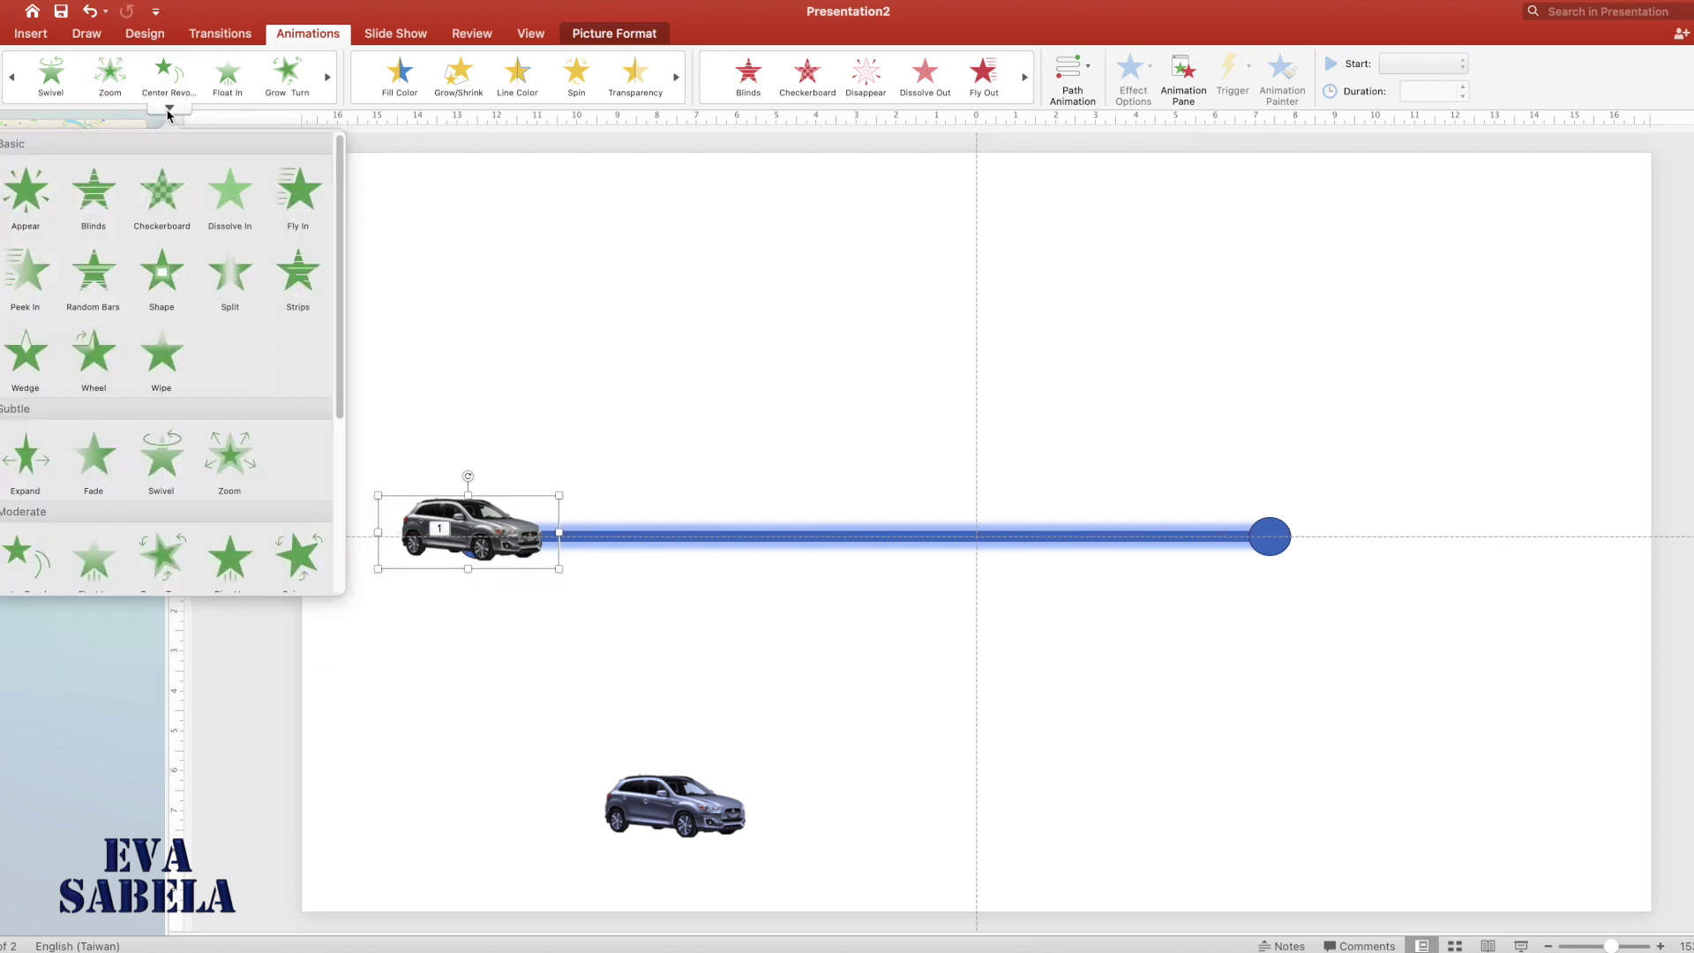
{"action": "left_click", "coordinate": [104, 482]}
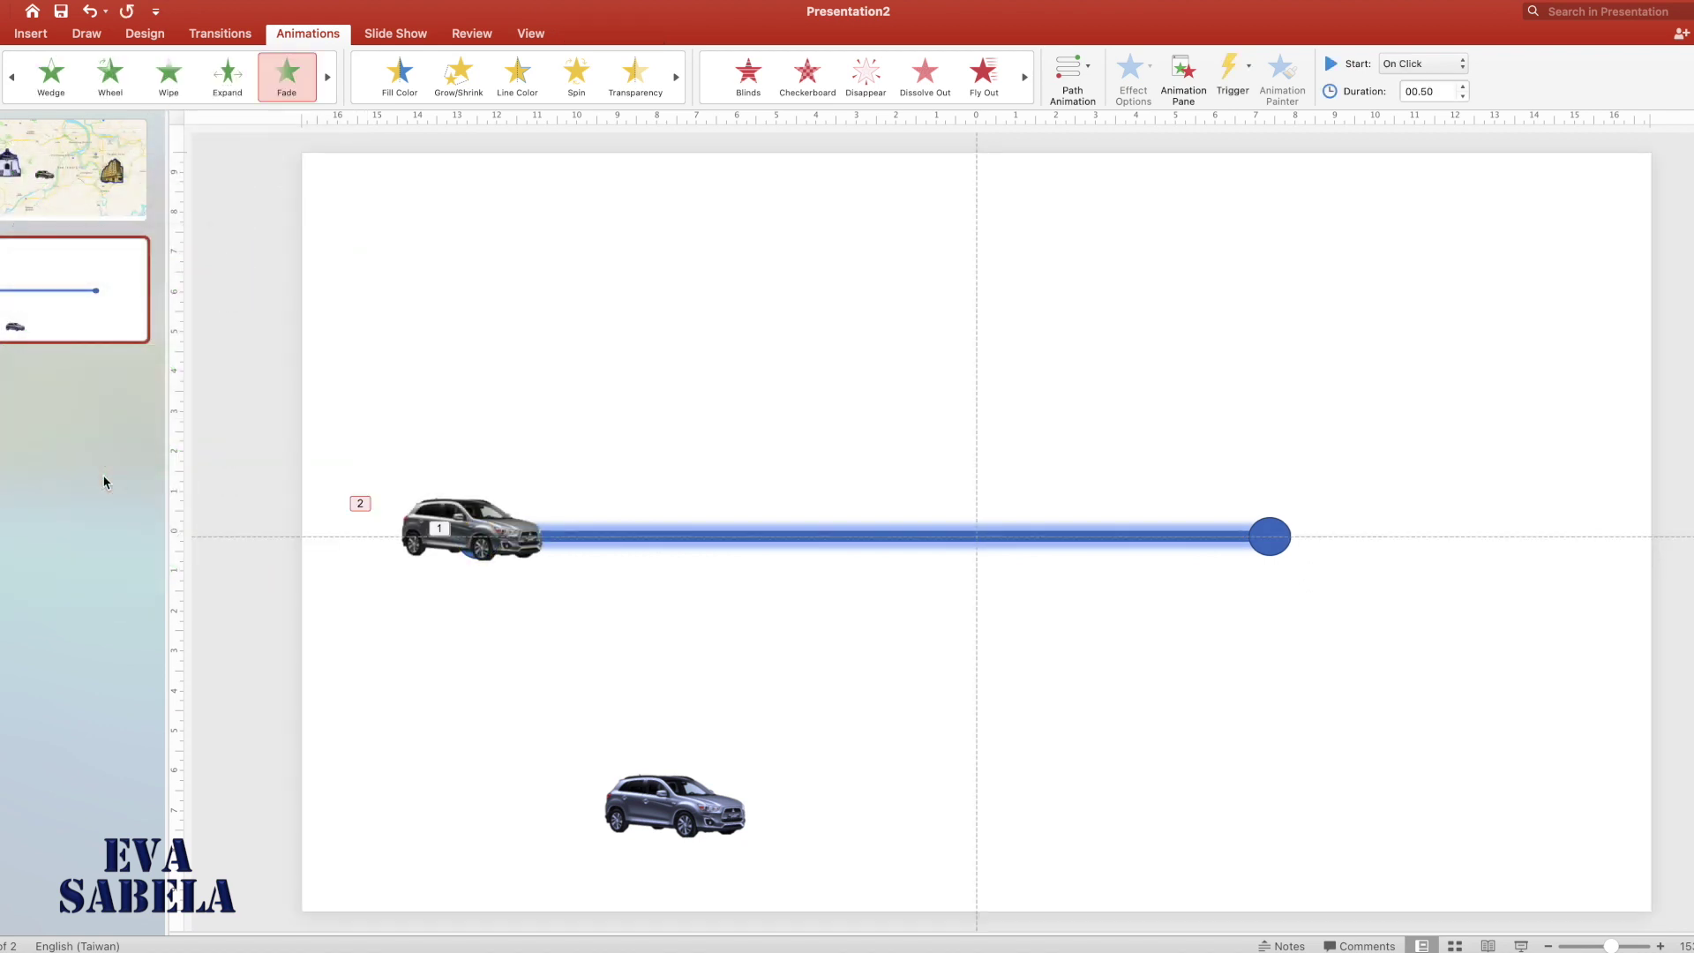
- Show the Animation Pane listing Oval 5 and Picture 3, then select the car
{"action": "left_click", "coordinate": [1183, 77]}
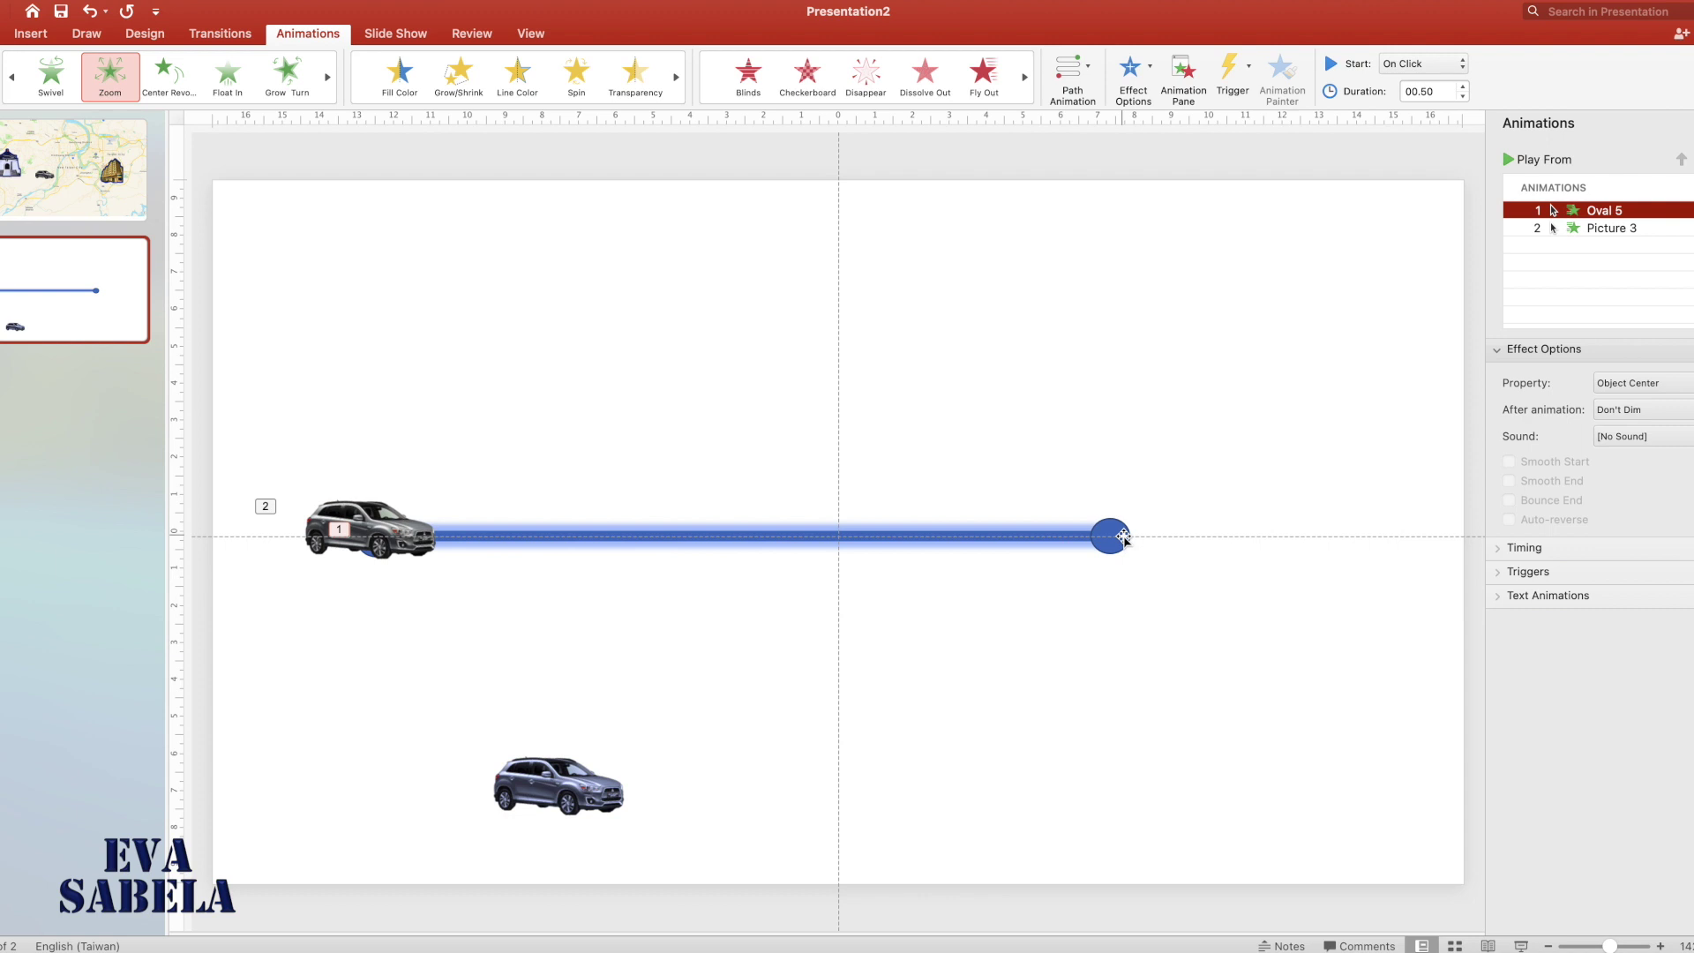
{"action": "left_click", "coordinate": [443, 546]}
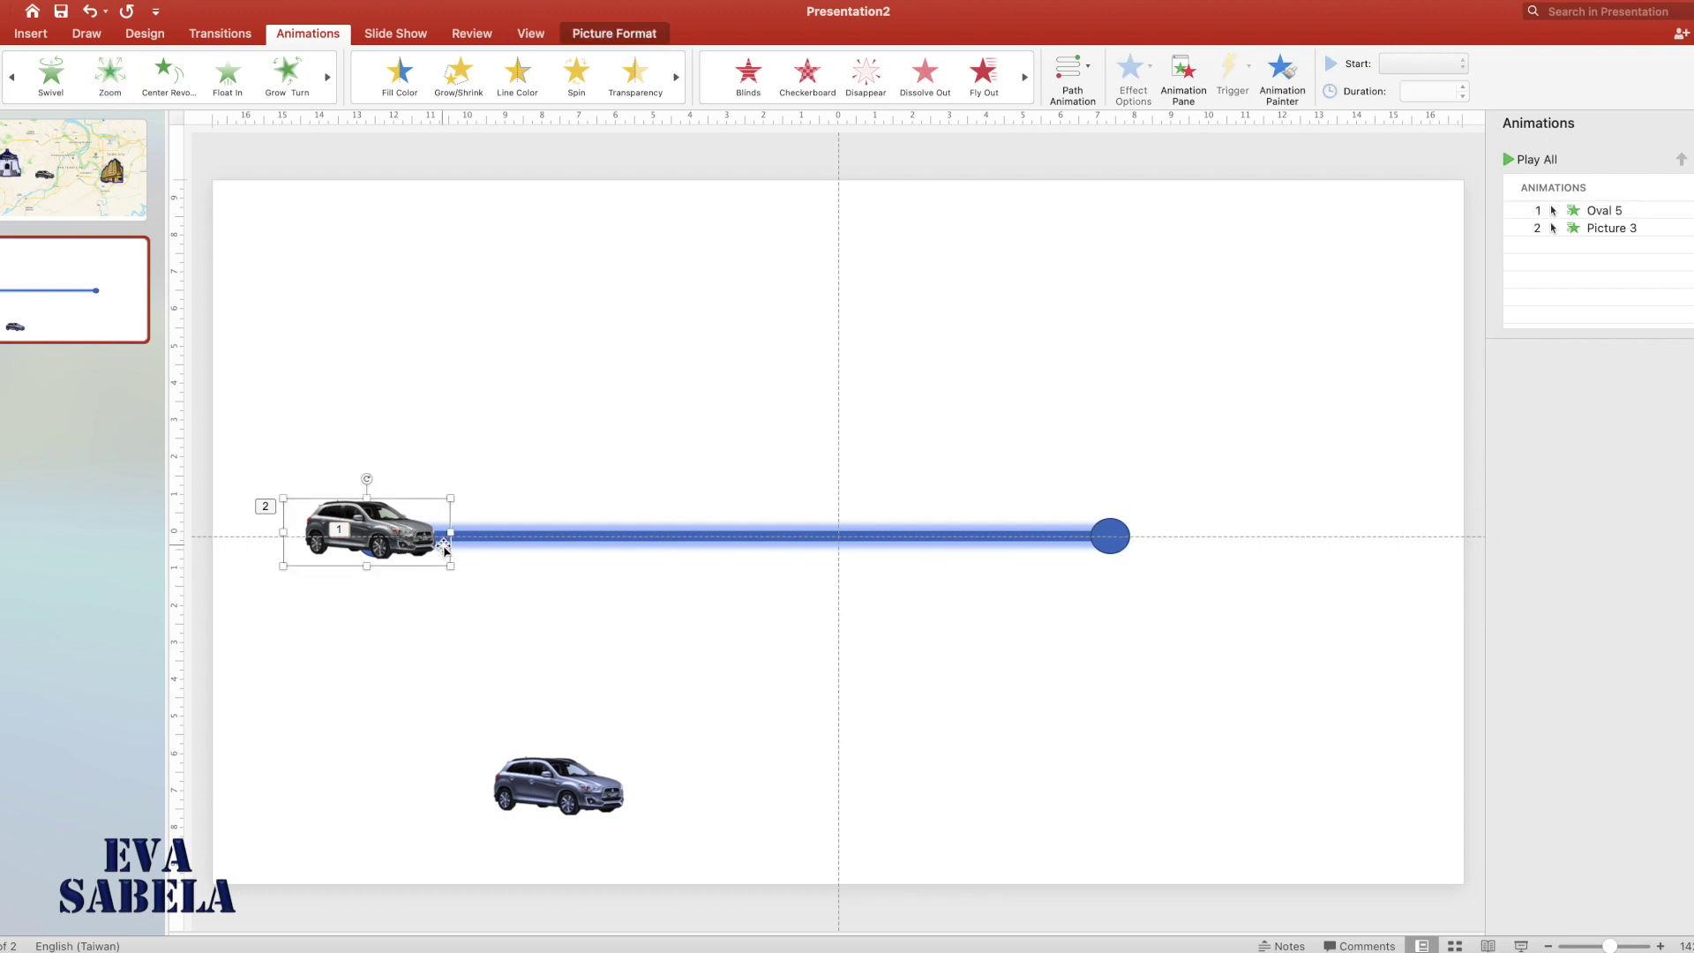
- Draw a straight-line motion path taking the car along the blue line to the right circle
{"action": "left_click", "coordinate": [1091, 73]}
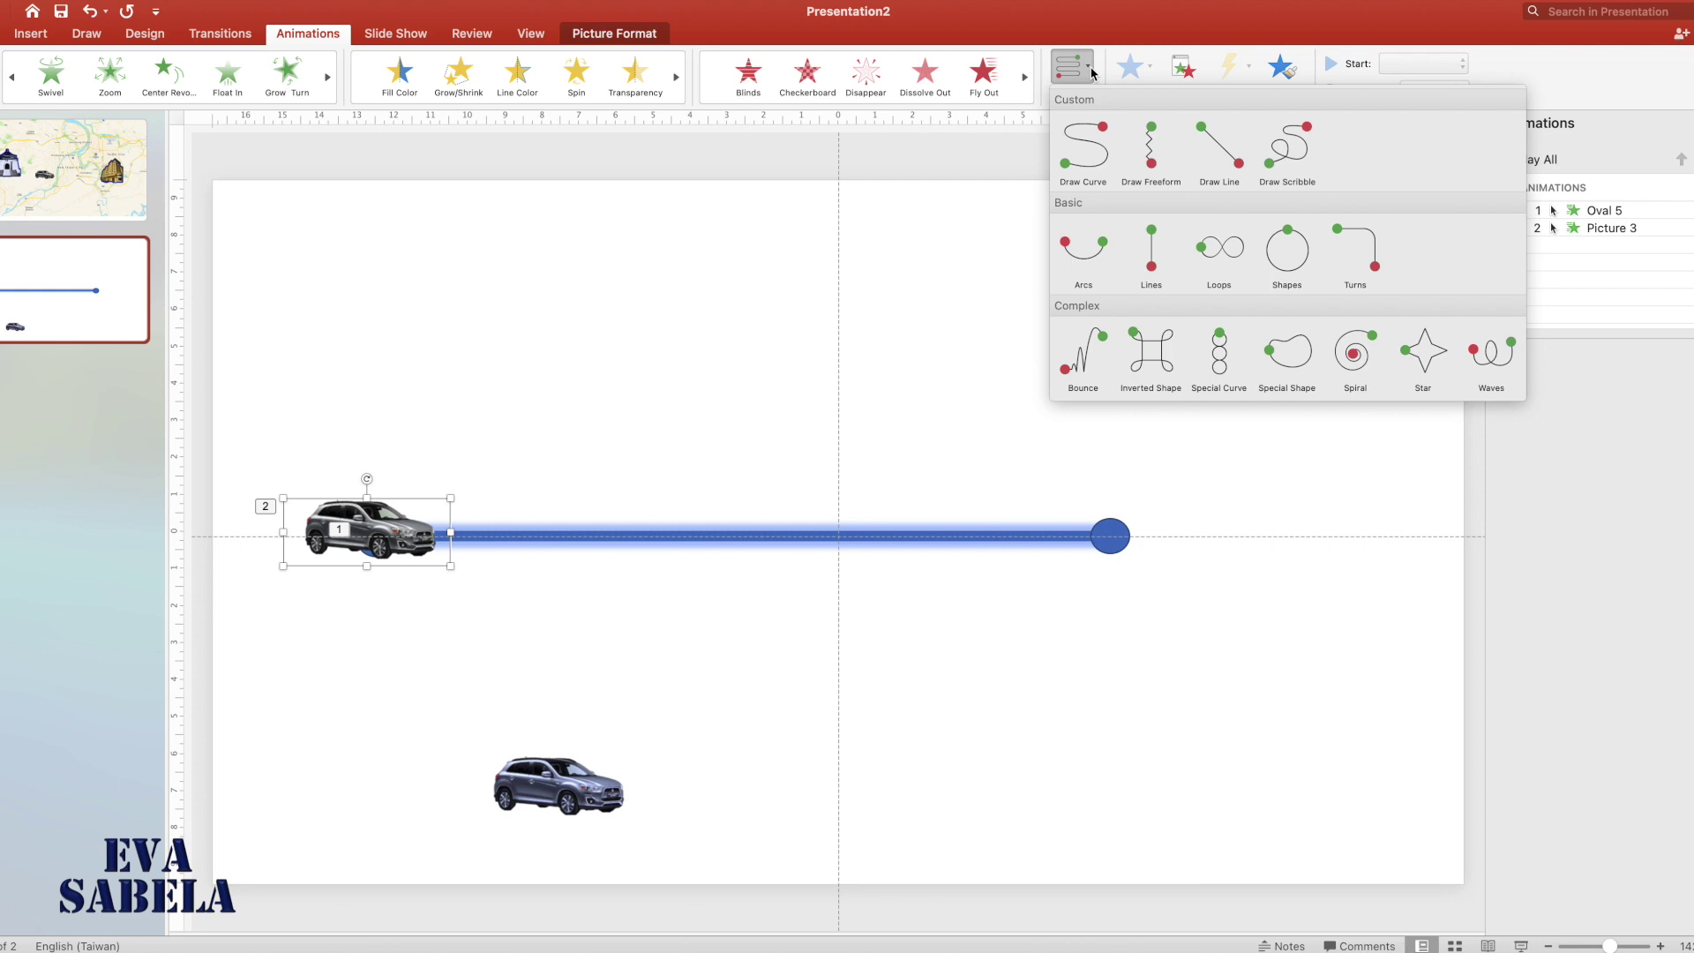
{"action": "left_click", "coordinate": [1214, 146]}
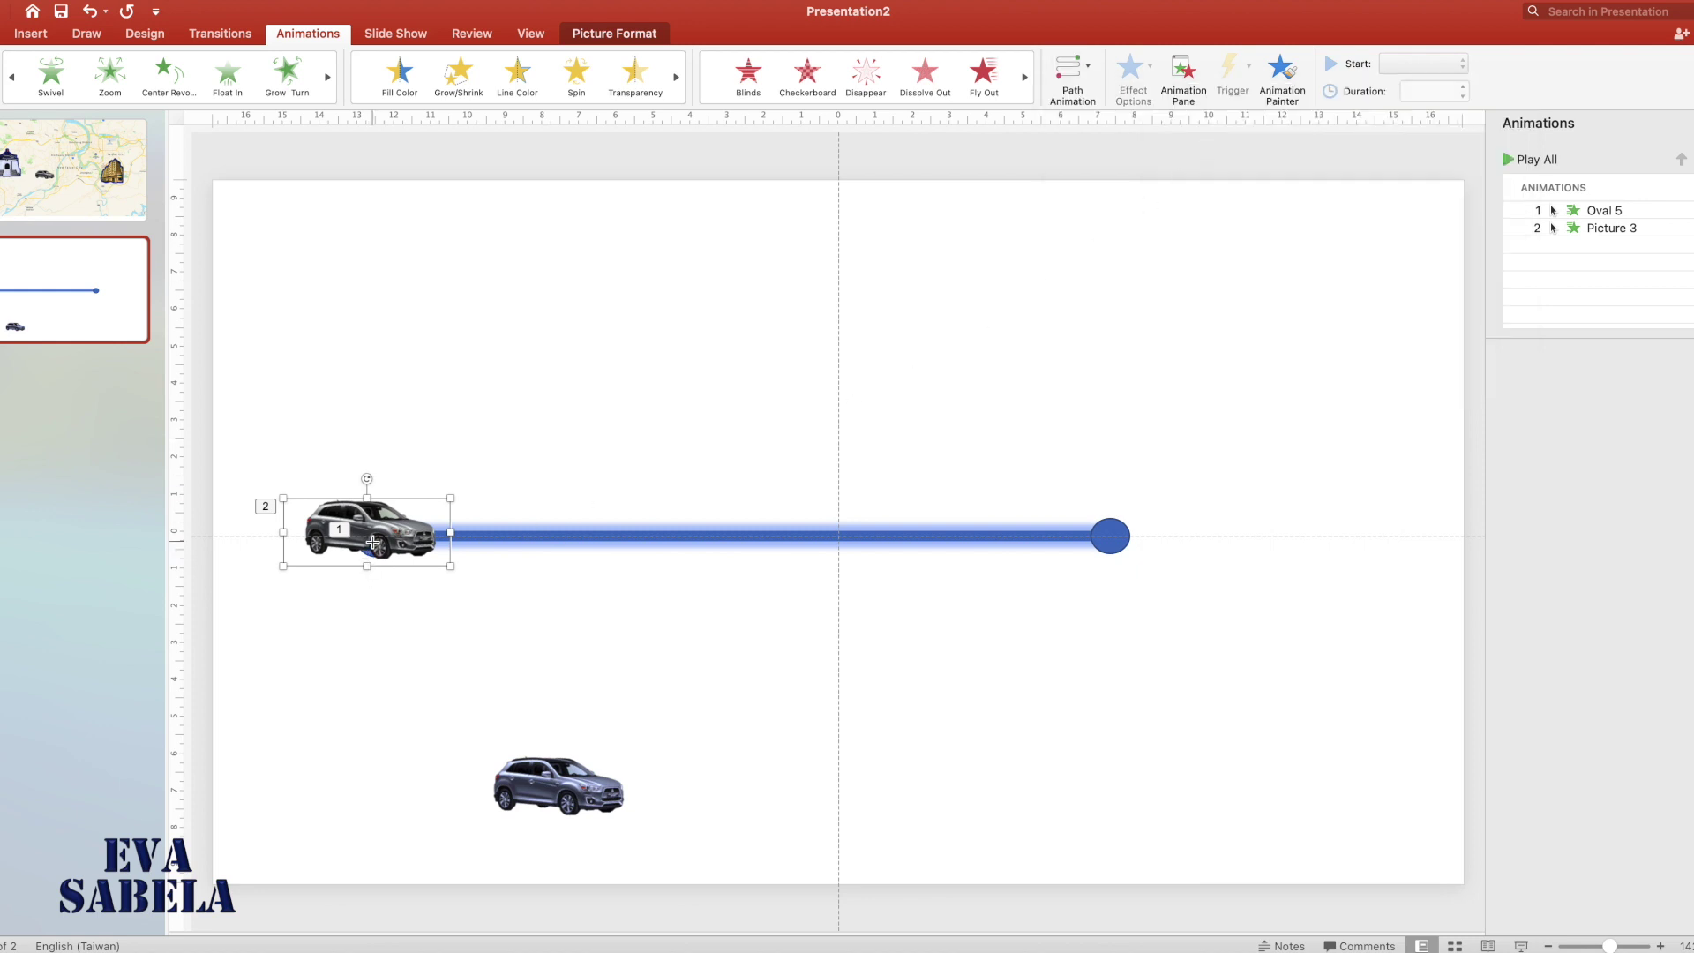
{"action": "mouse_move", "coordinate": [376, 535]}
{"action": "left_mouse_down"}
{"action": "mouse_move", "coordinate": [779, 495]}
{"action": "mouse_move", "coordinate": [1047, 515]}
{"action": "mouse_move", "coordinate": [1108, 537]}
{"action": "left_mouse_up"}
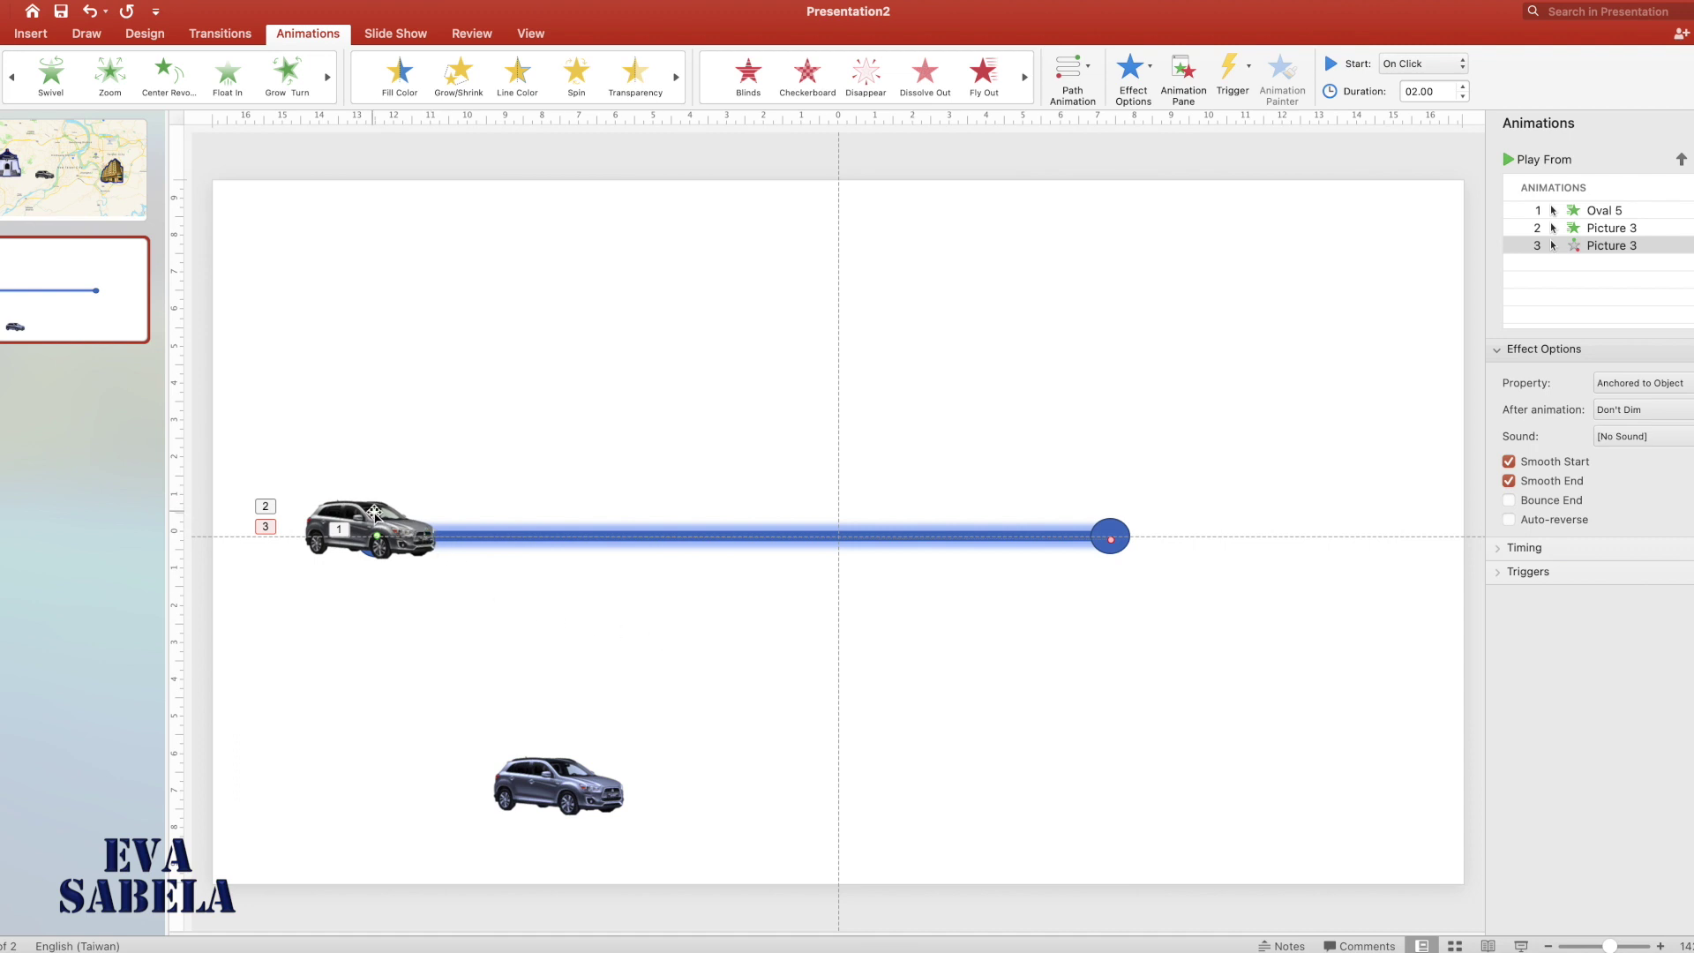
{"action": "left_click", "coordinate": [374, 512]}
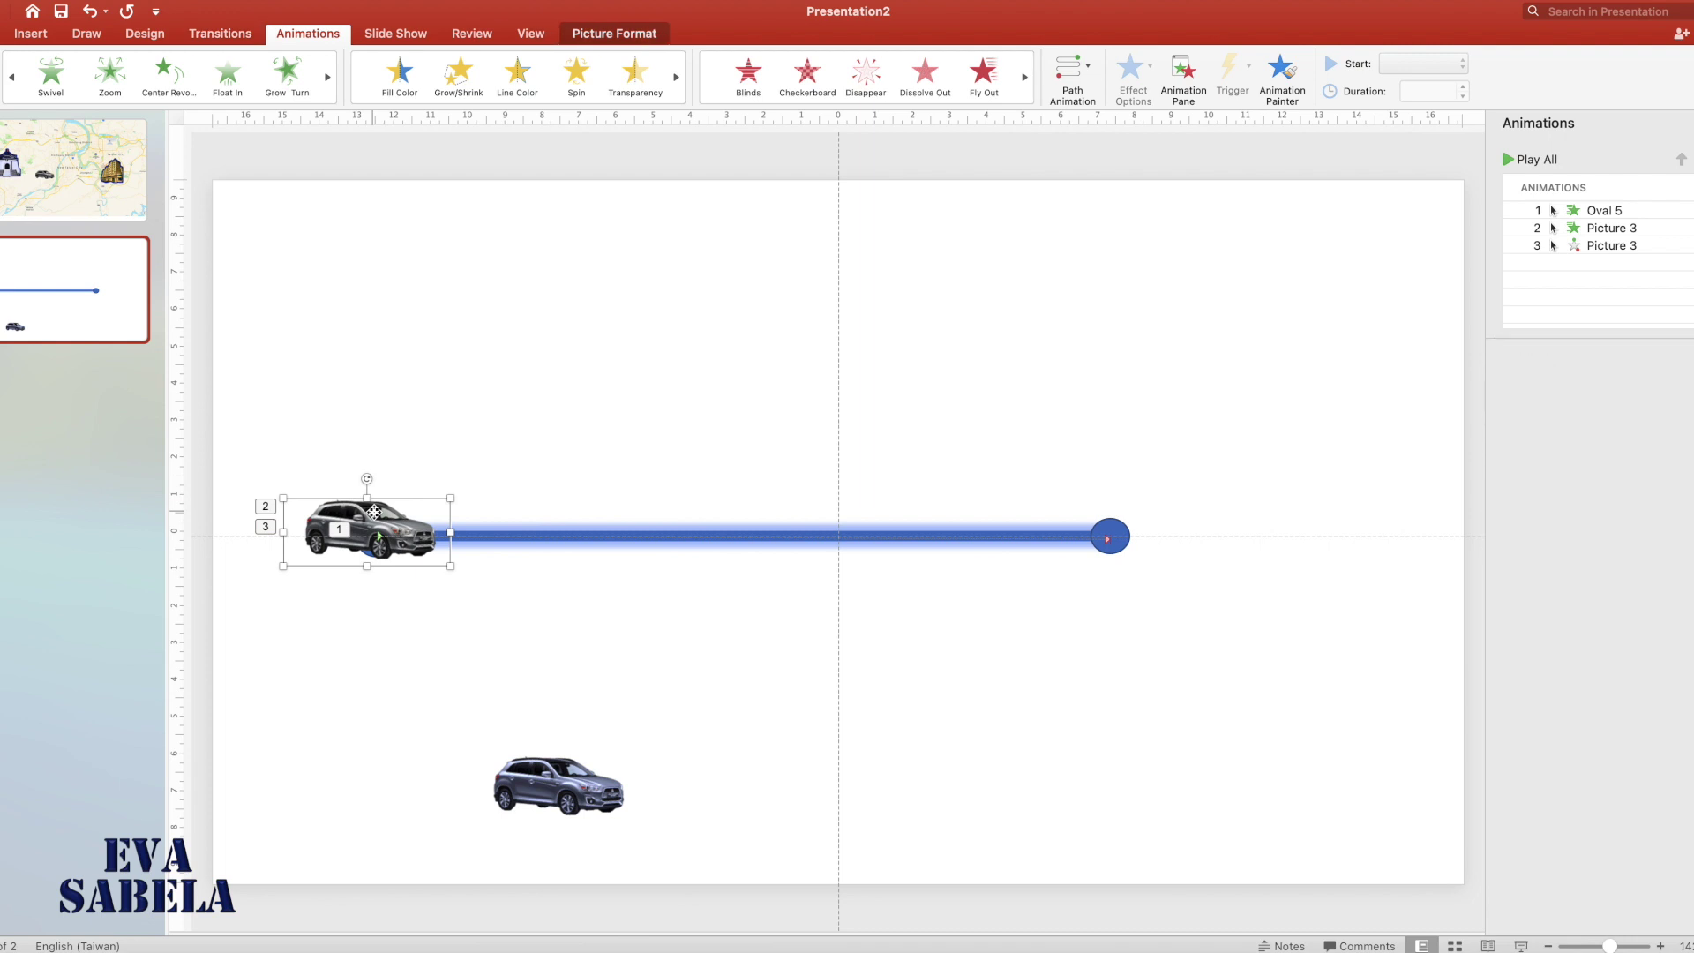
- Give the car a Grow/Shrink emphasis to 150%, ordered before its motion path and starting After Previous, then preview
{"action": "left_click", "coordinate": [463, 80]}
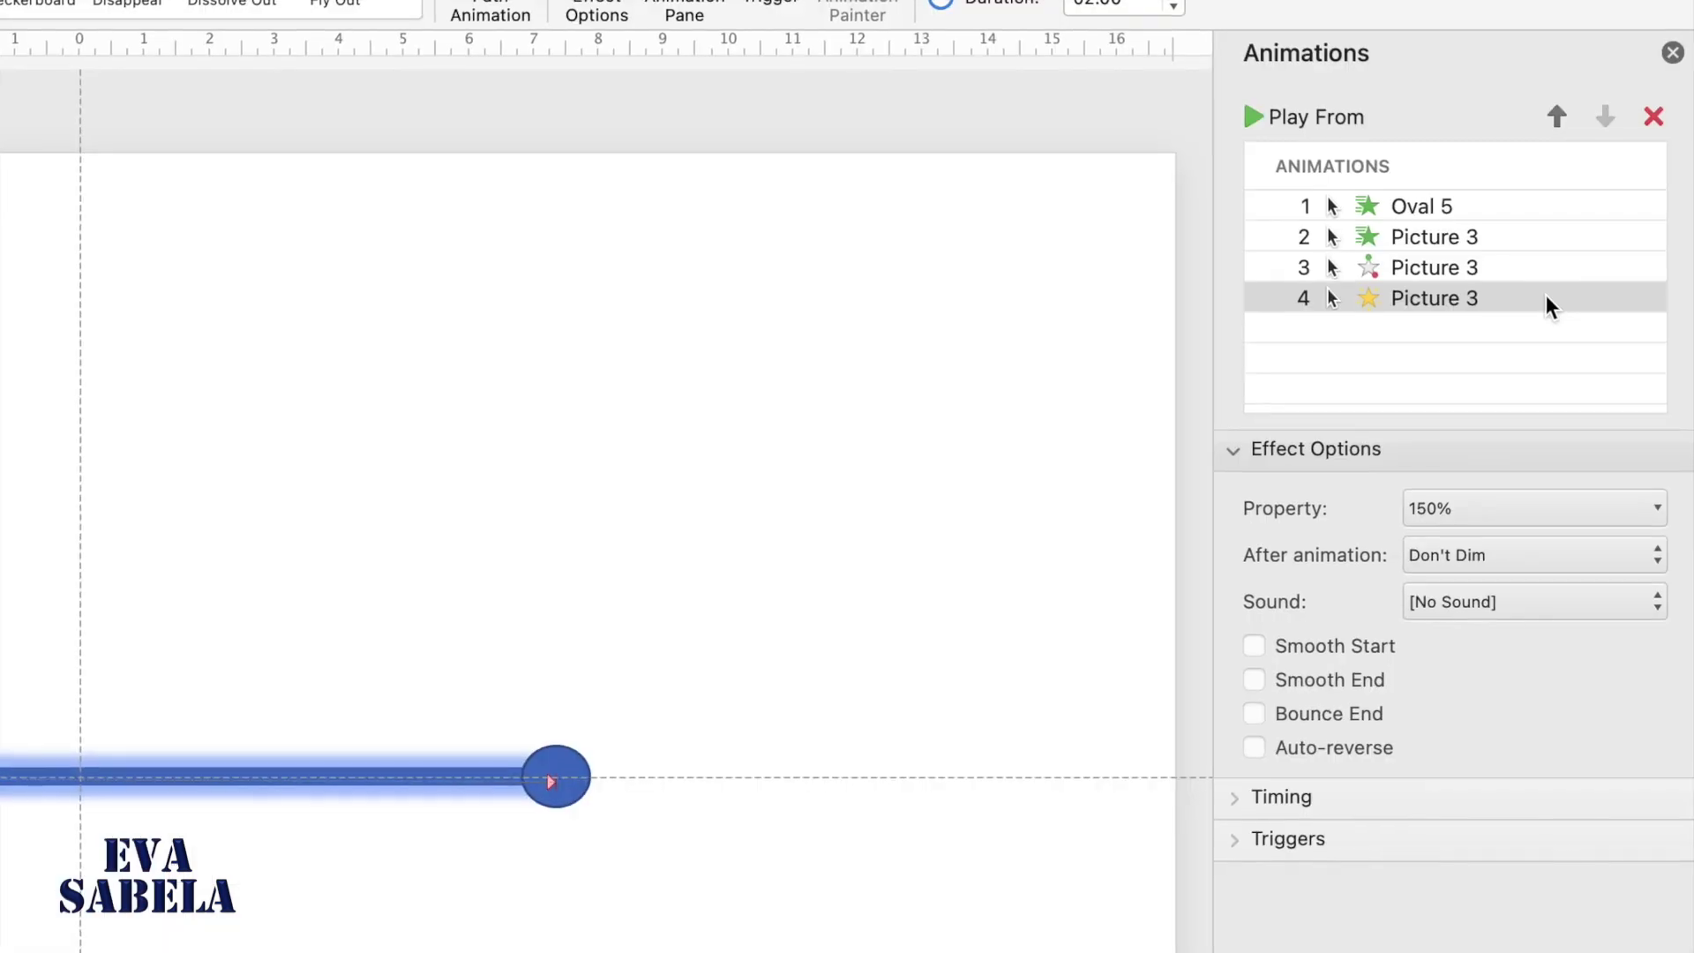
{"action": "left_click", "coordinate": [1675, 263]}
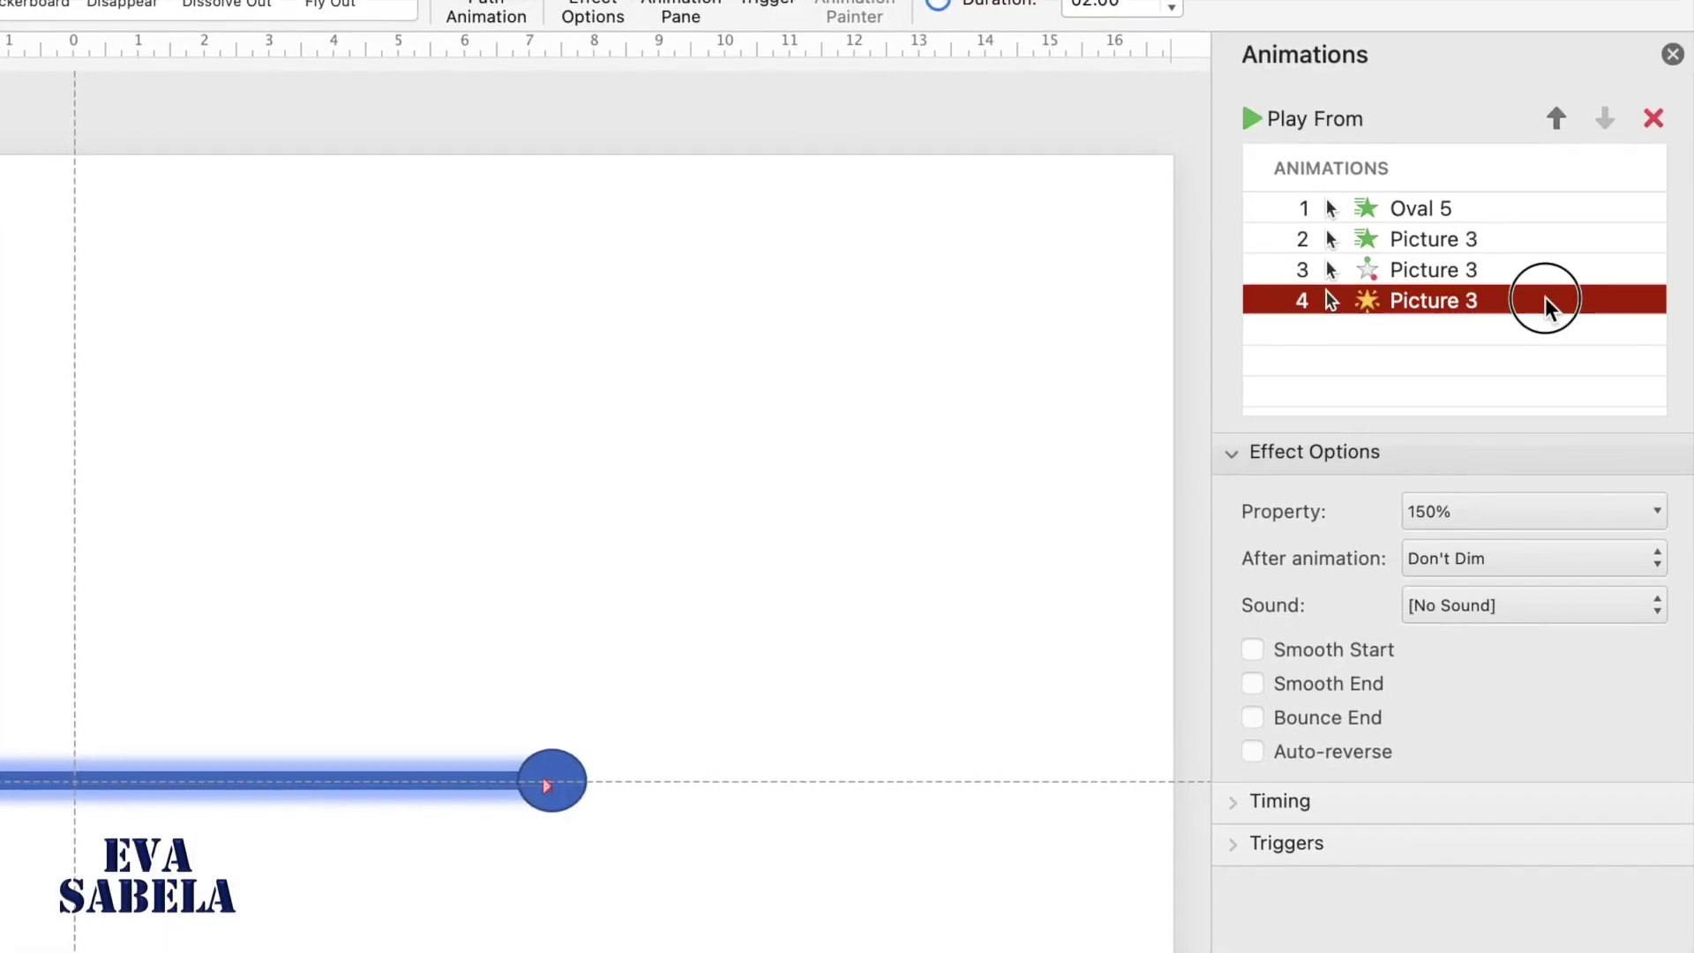
{"action": "left_click_drag", "start_coordinate": [1544, 298], "coordinate": [1547, 274]}
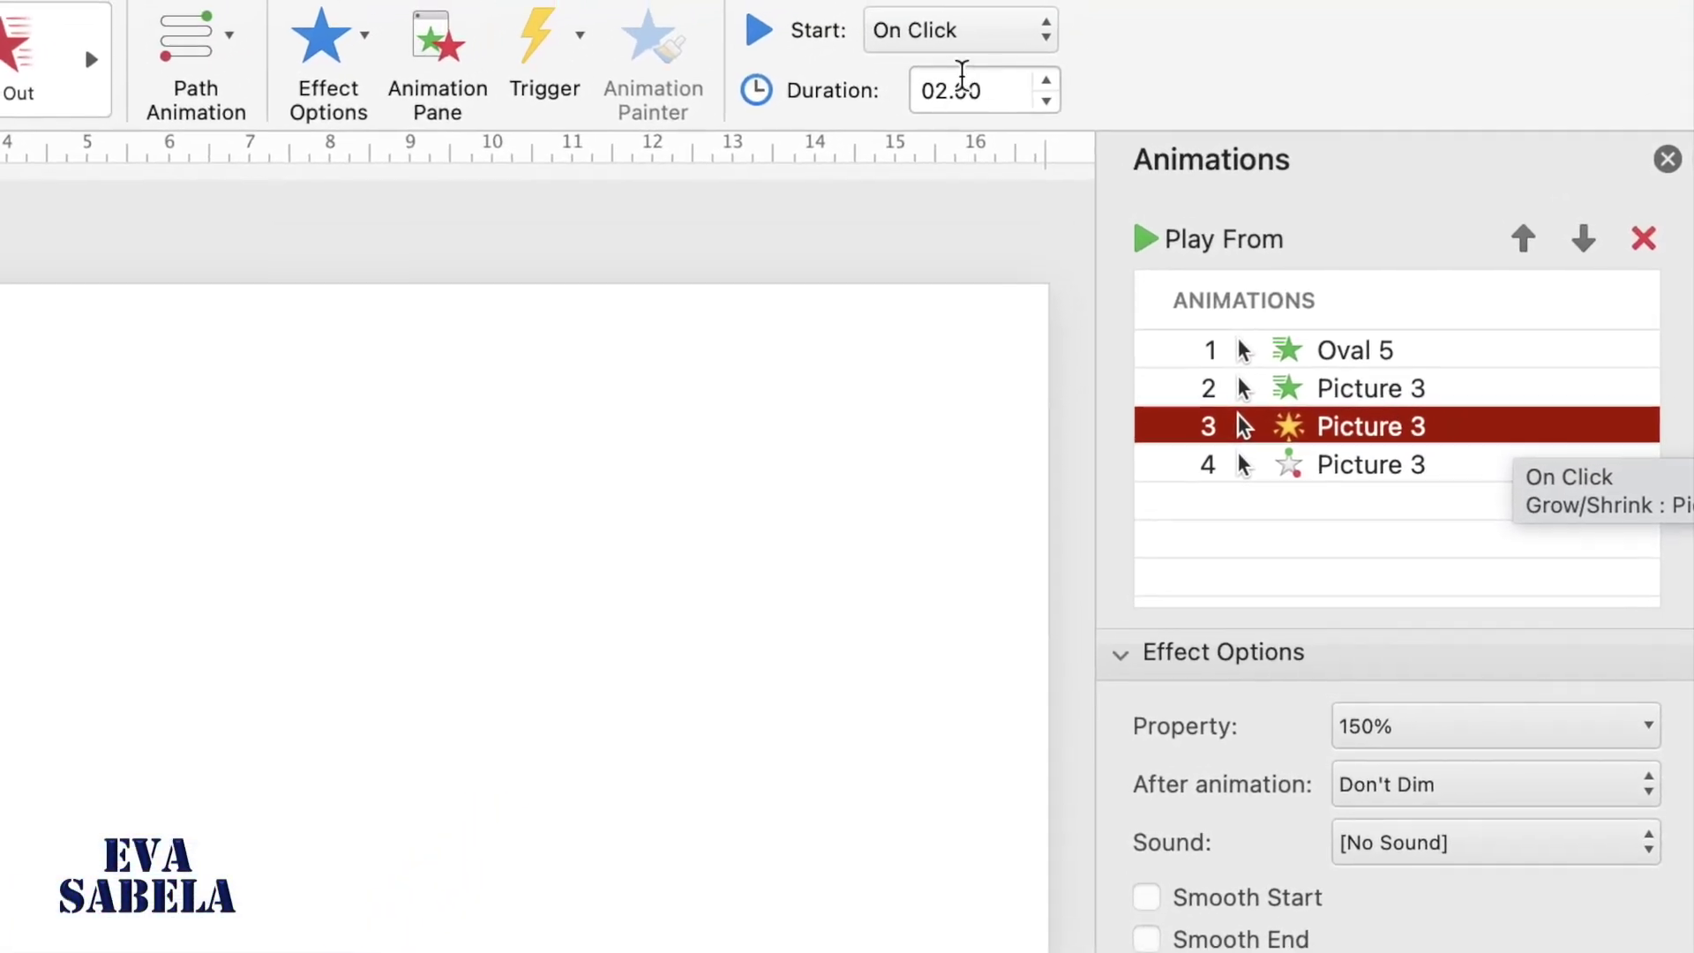
{"action": "left_click", "coordinate": [1043, 35]}
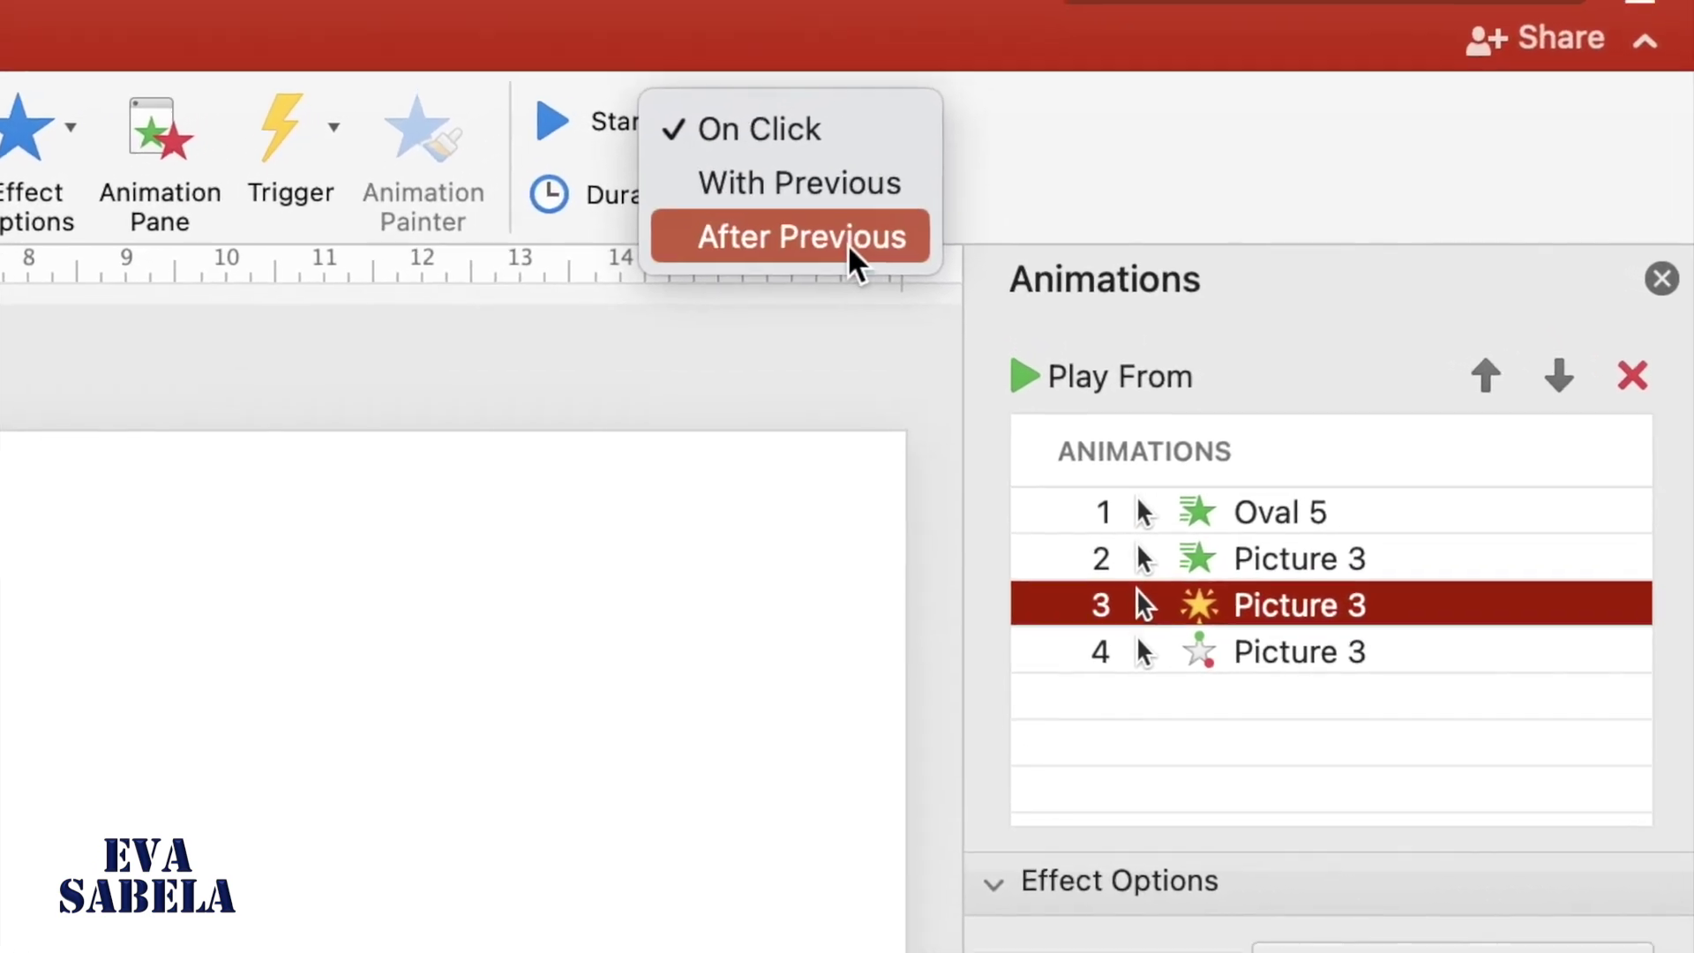
{"action": "left_click", "coordinate": [850, 249]}
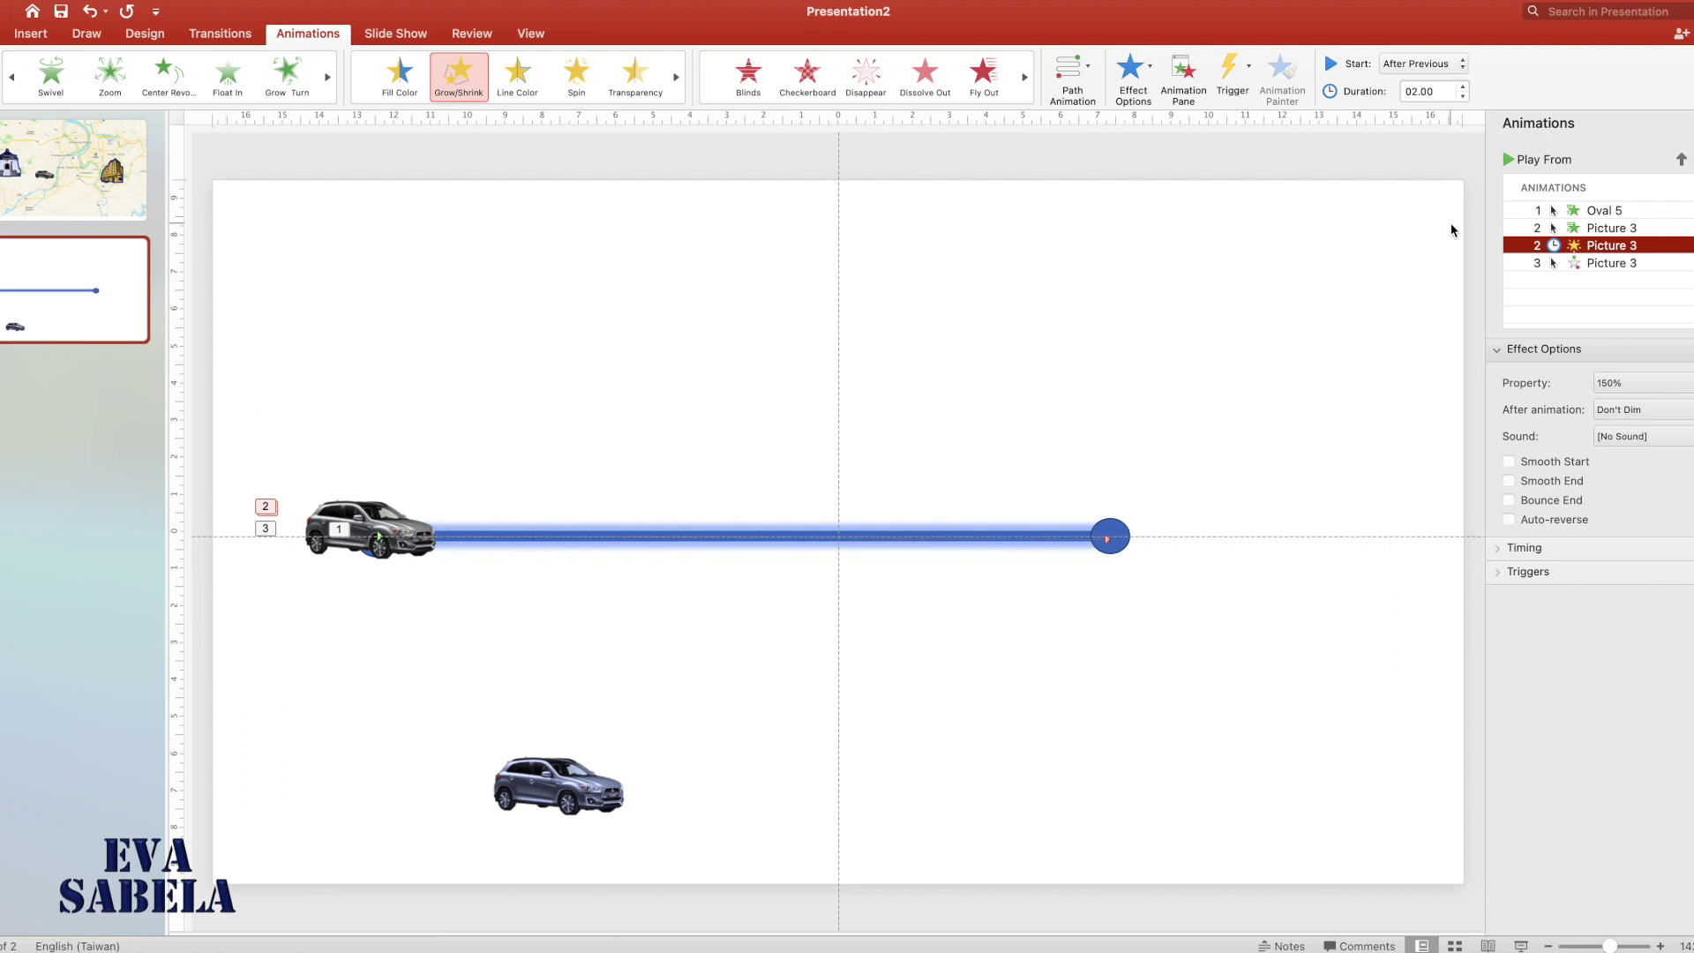
{"action": "left_click", "coordinate": [1611, 213]}
{"action": "left_click", "coordinate": [1510, 159]}
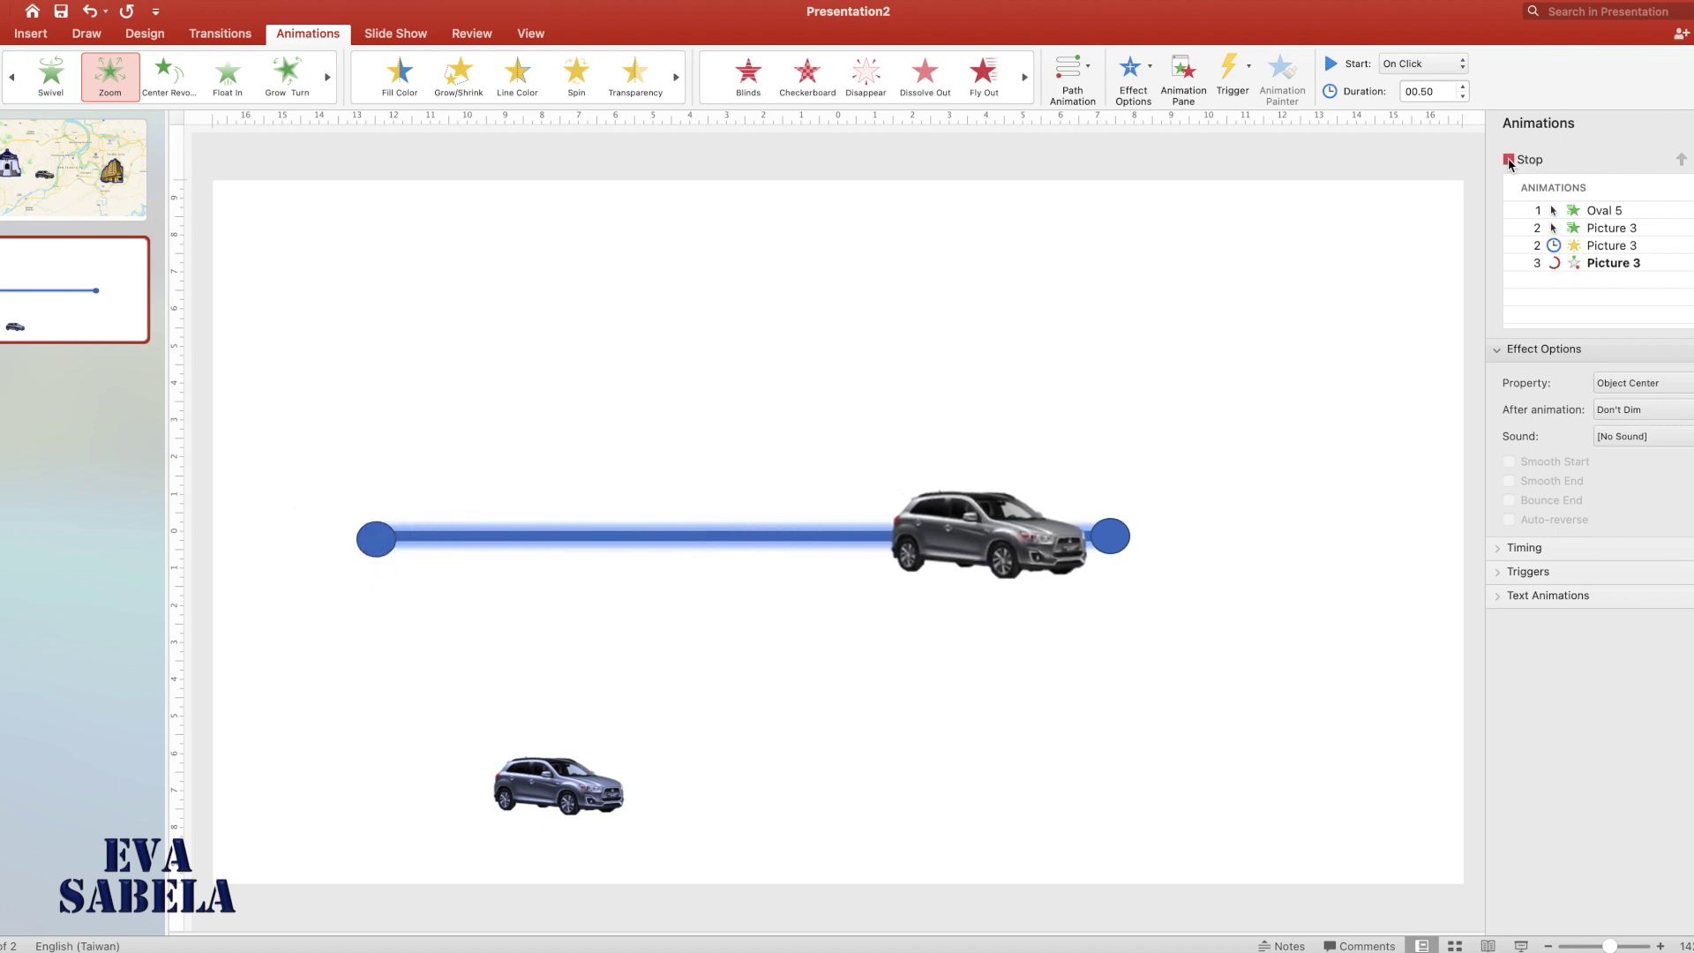
- Give the right-hand blue circle (Oval 8) a Zoom entrance effect and replay the animations
{"action": "left_click", "coordinate": [1509, 161]}
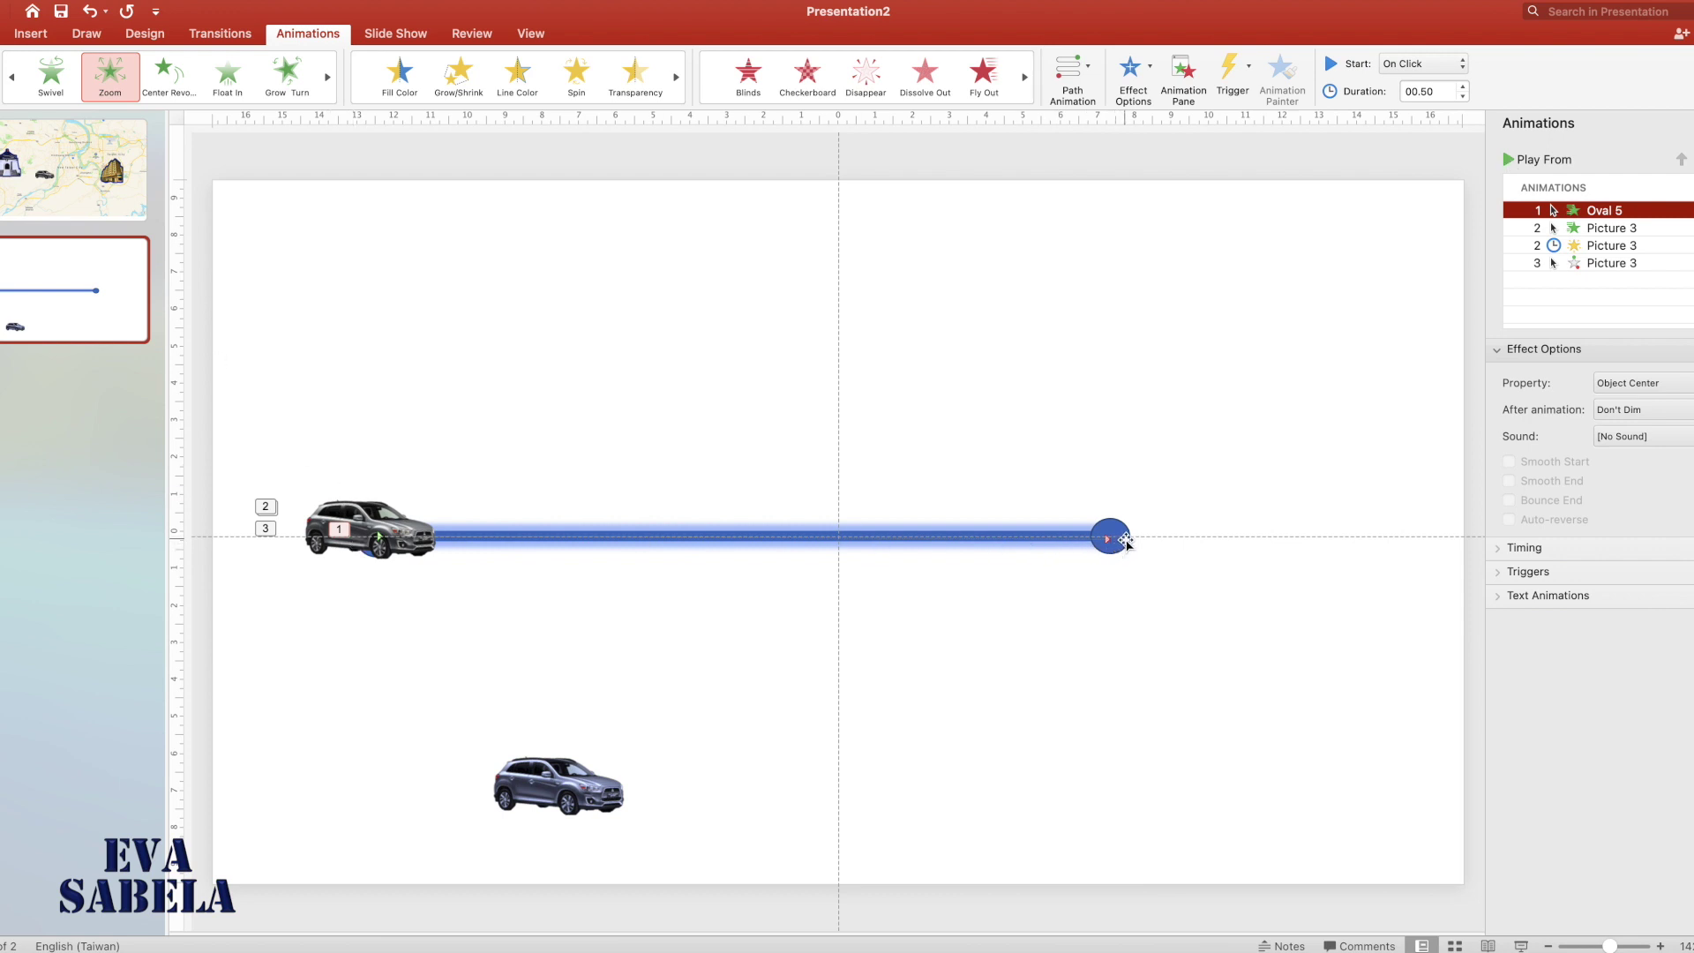
{"action": "left_click", "coordinate": [1125, 540]}
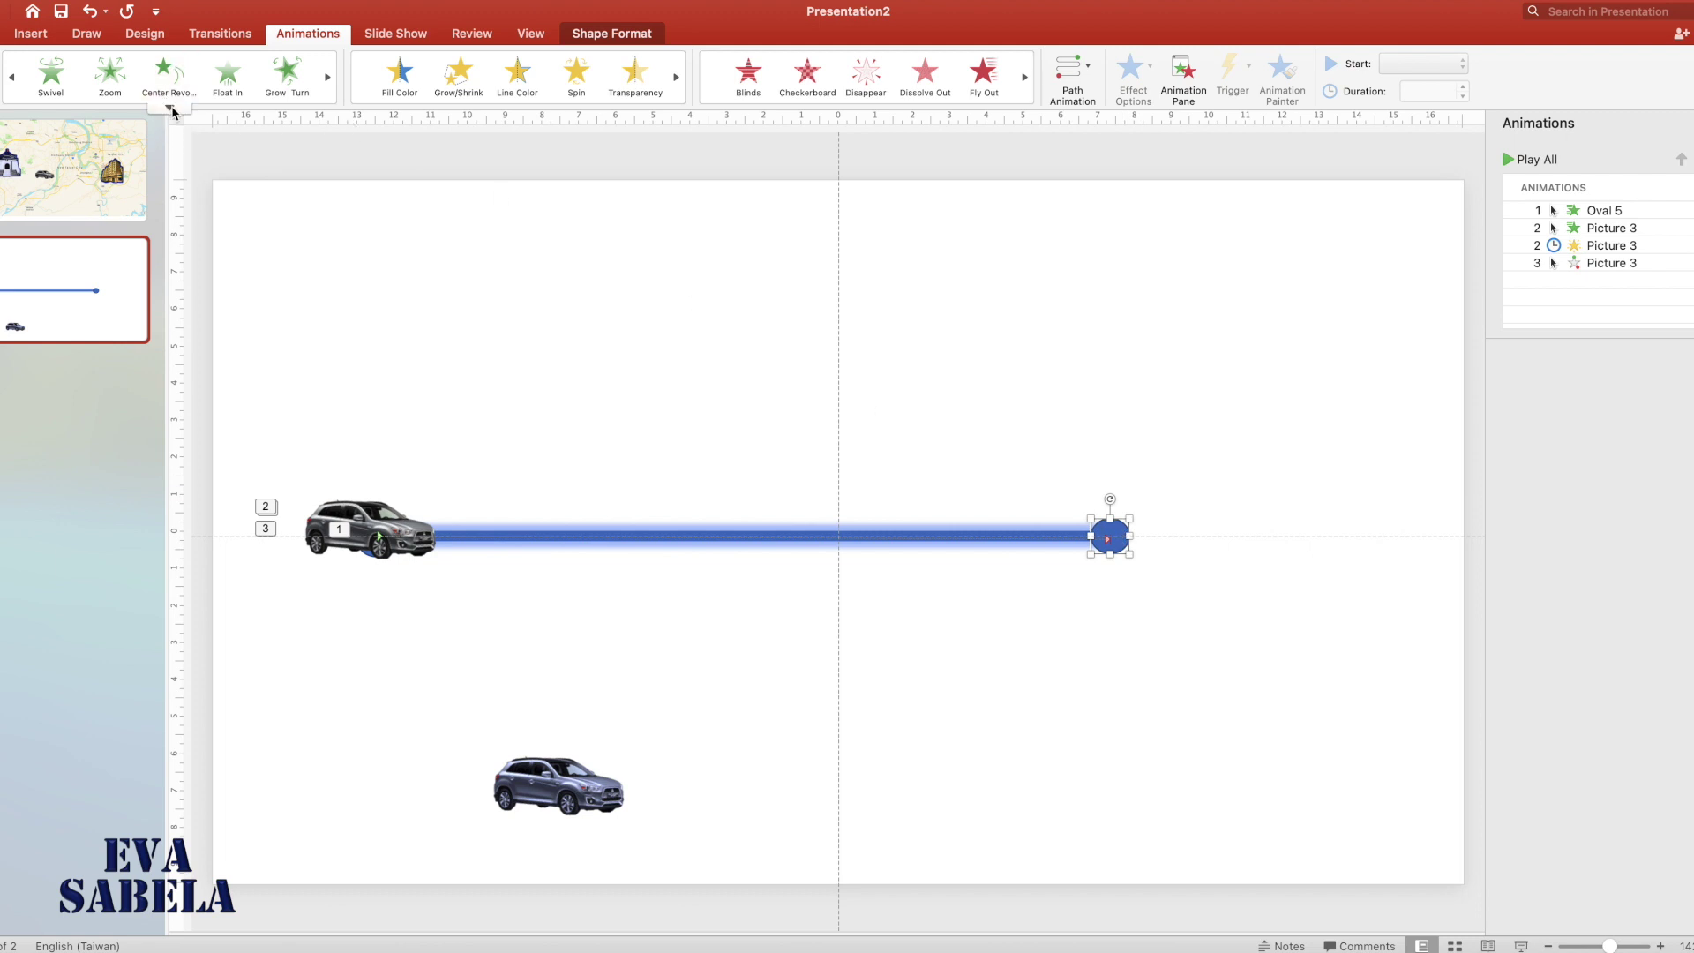
{"action": "left_click", "coordinate": [168, 107]}
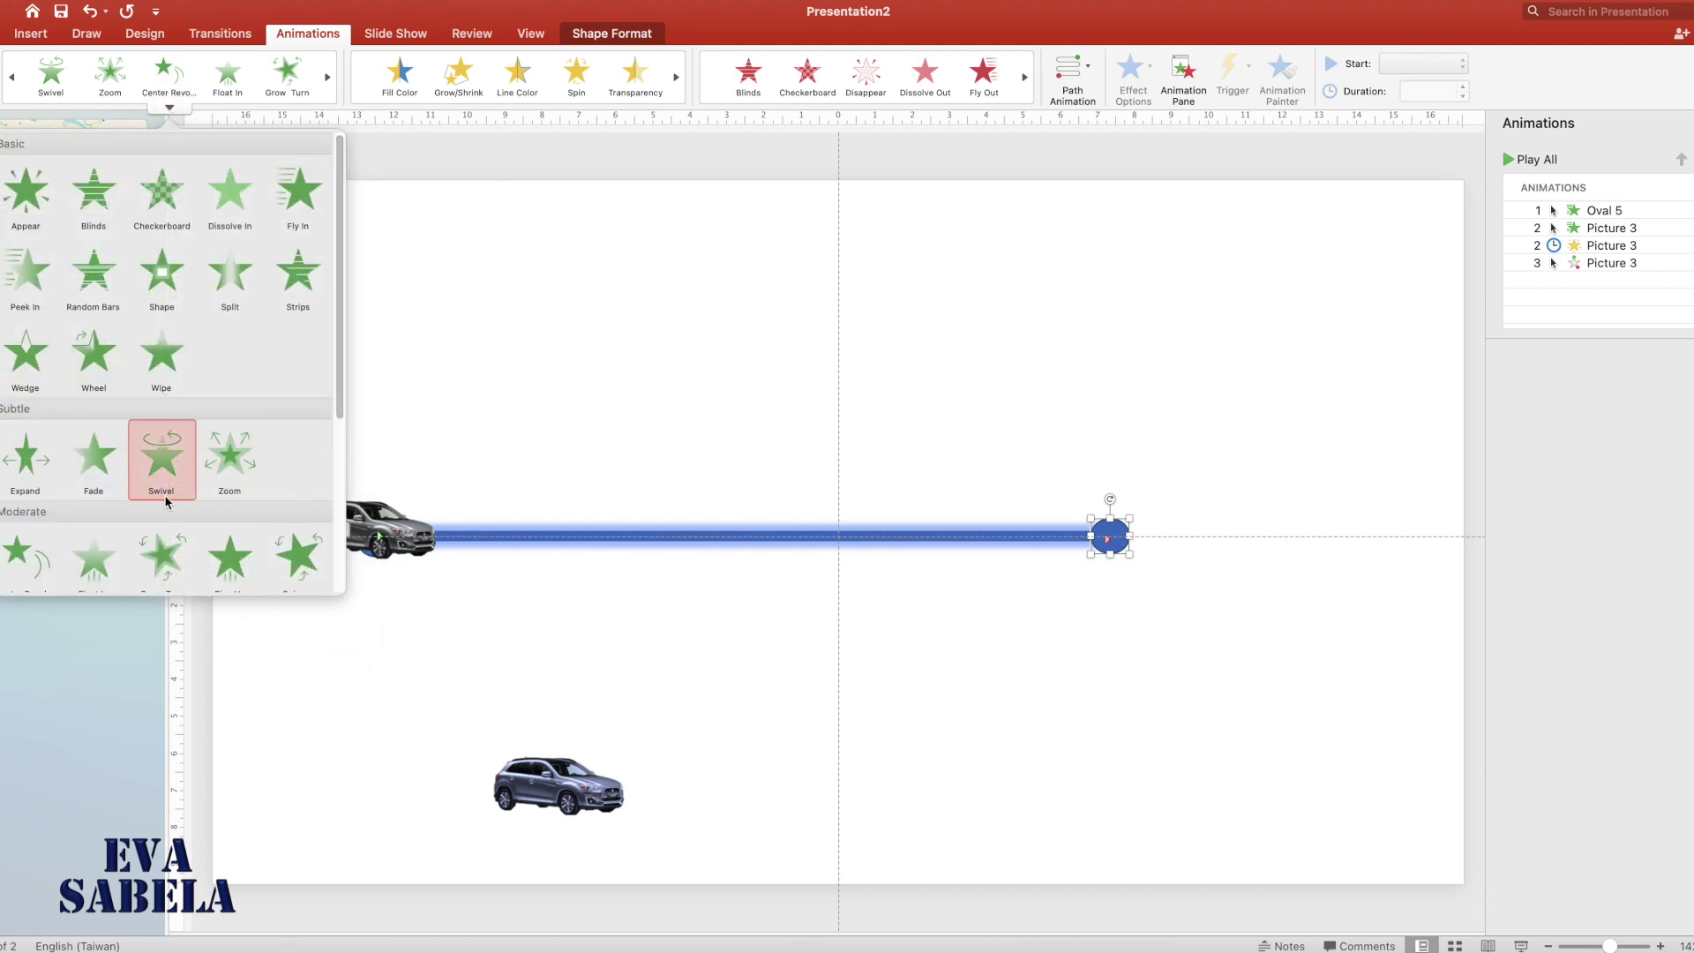
{"action": "left_click", "coordinate": [228, 457]}
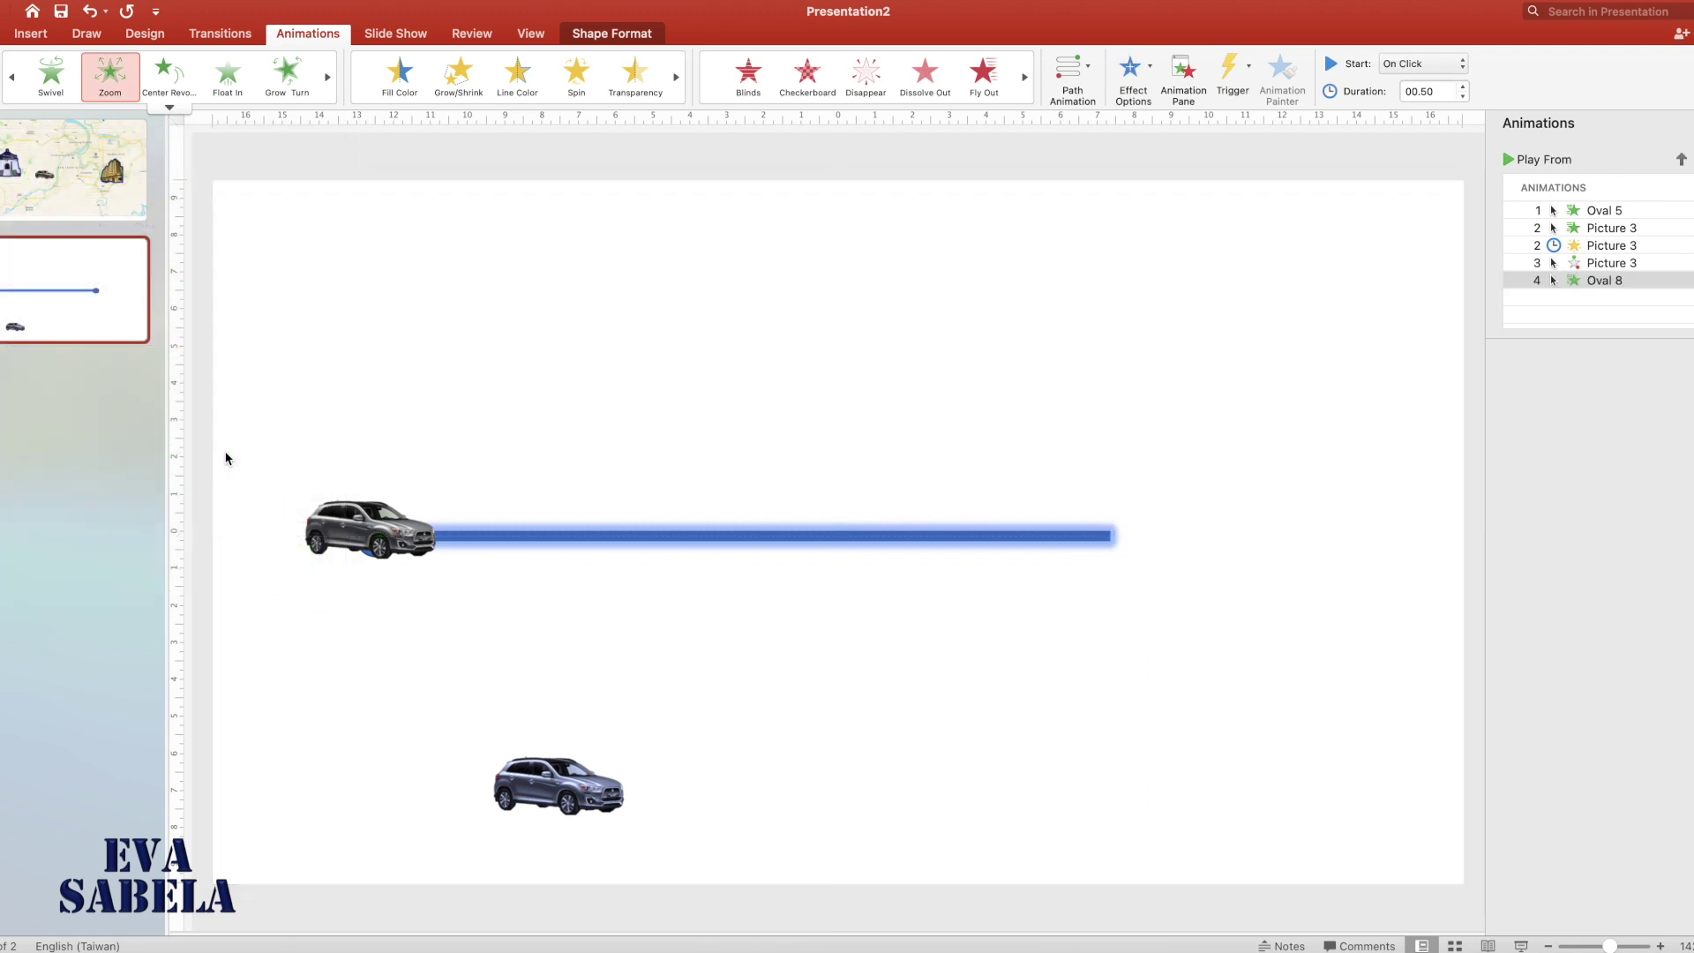
{"action": "left_click", "coordinate": [283, 401]}
{"action": "left_click", "coordinate": [1588, 209]}
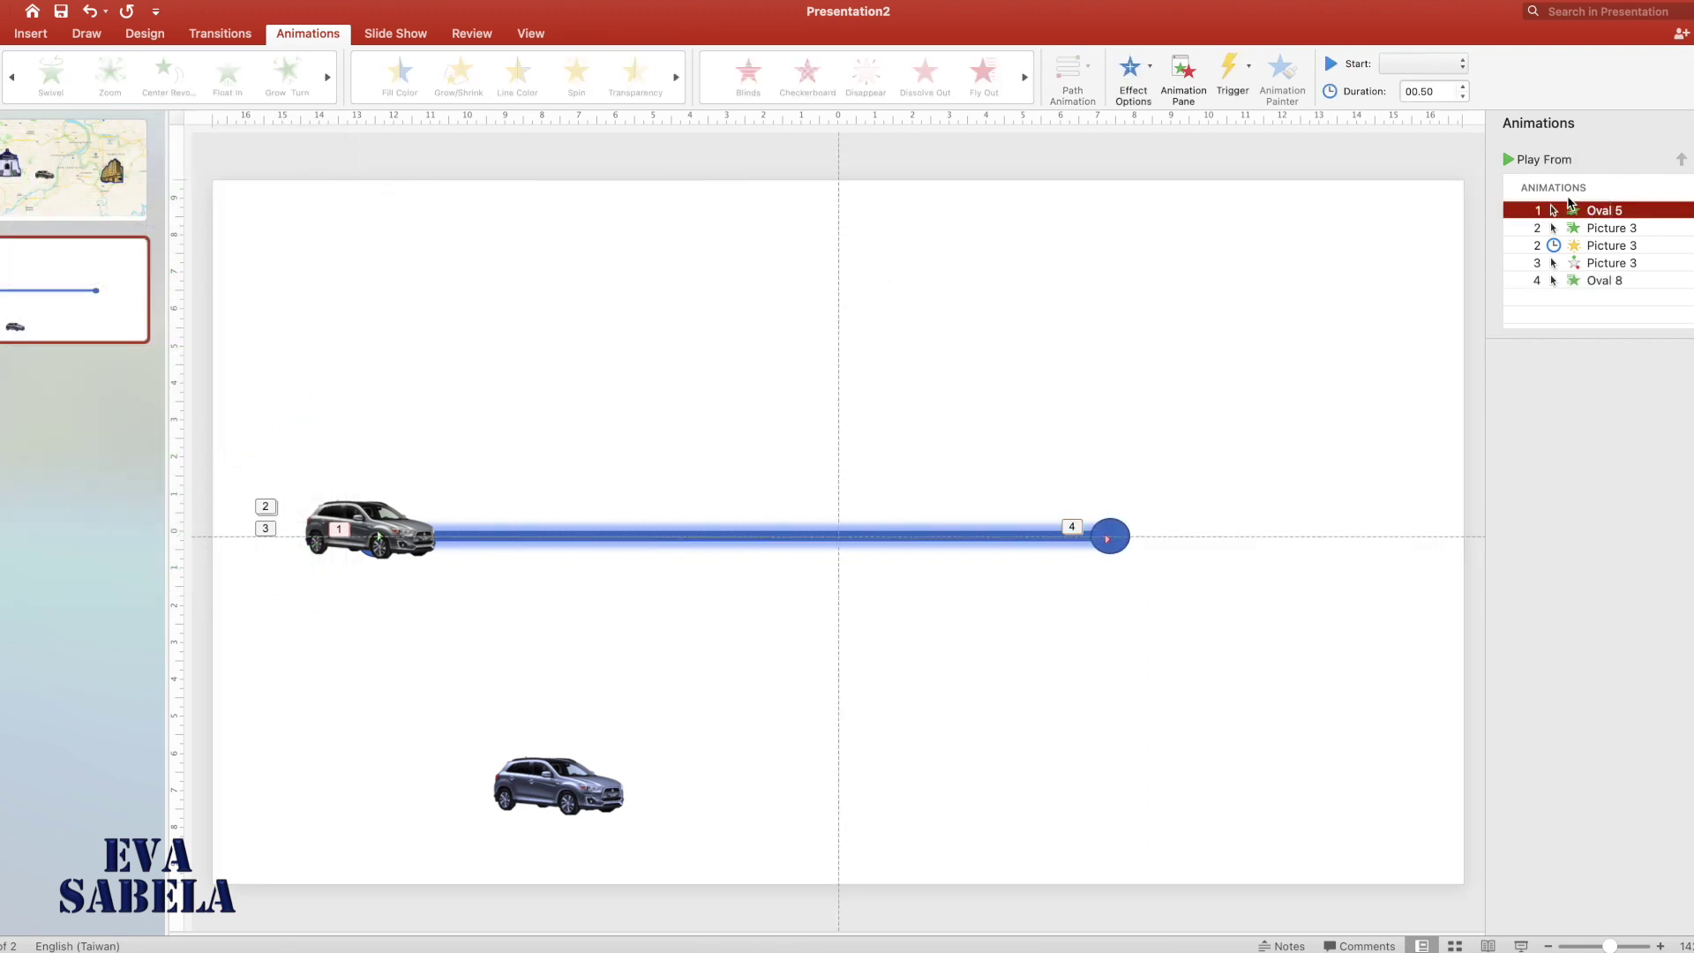
{"action": "left_click", "coordinate": [1508, 160]}
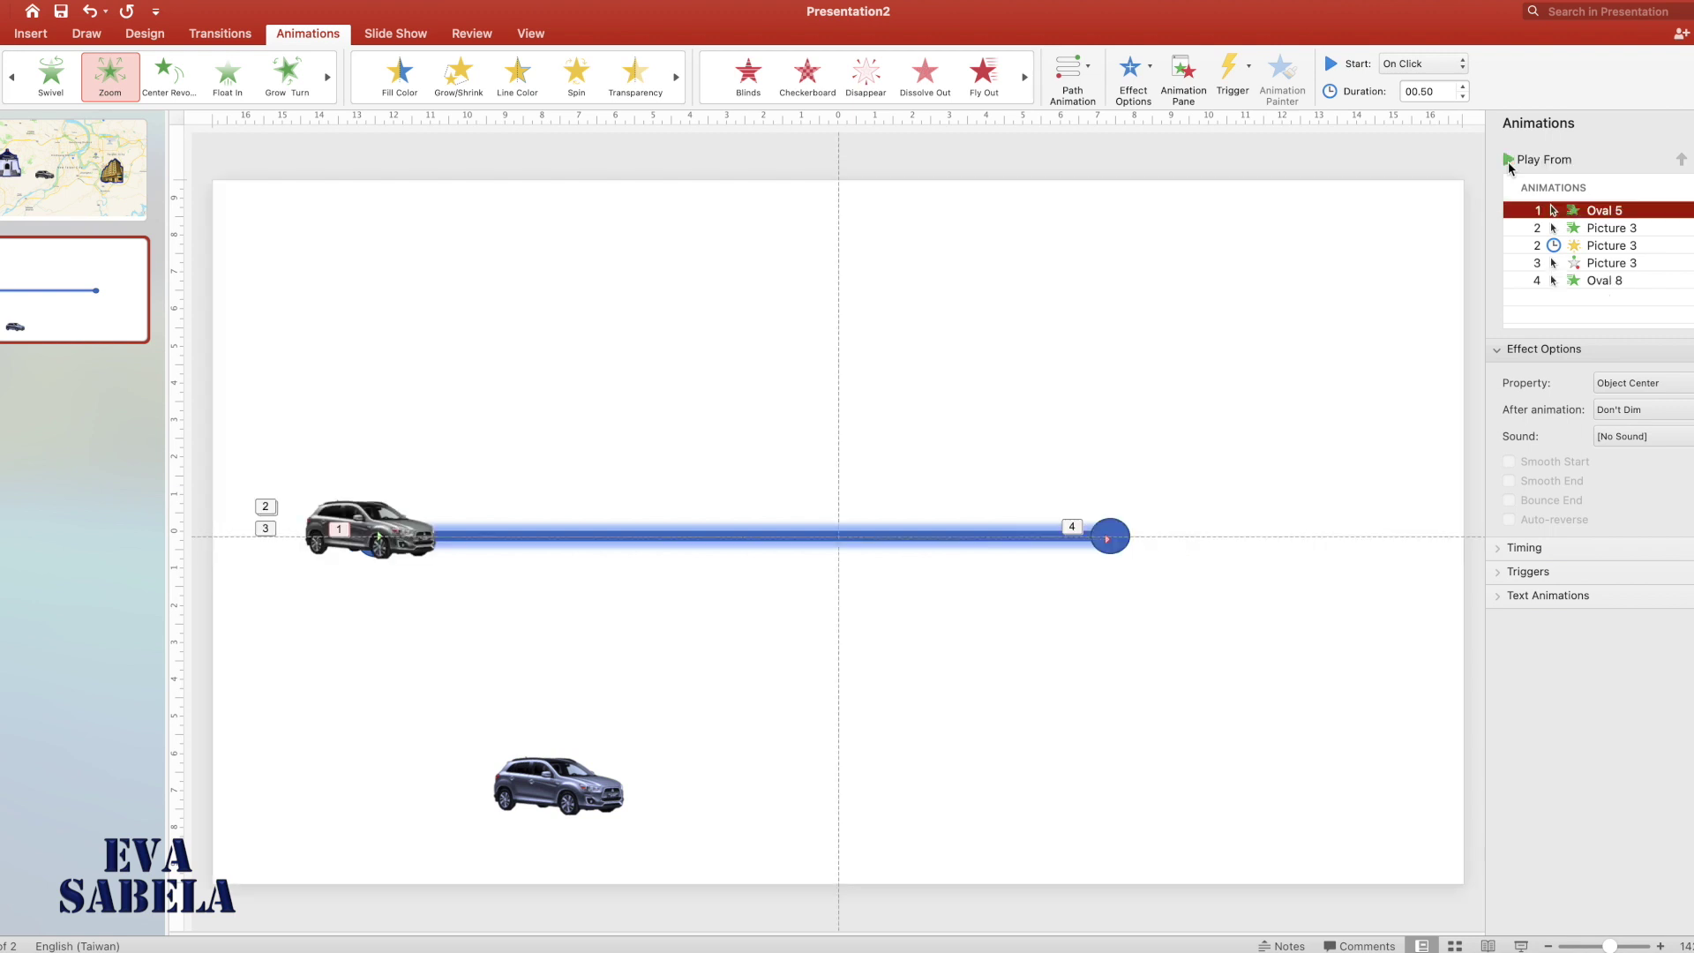
- Give the blue line a Wipe entrance From Left, ordered ahead of Oval 8's Zoom
{"action": "left_click", "coordinate": [971, 353]}
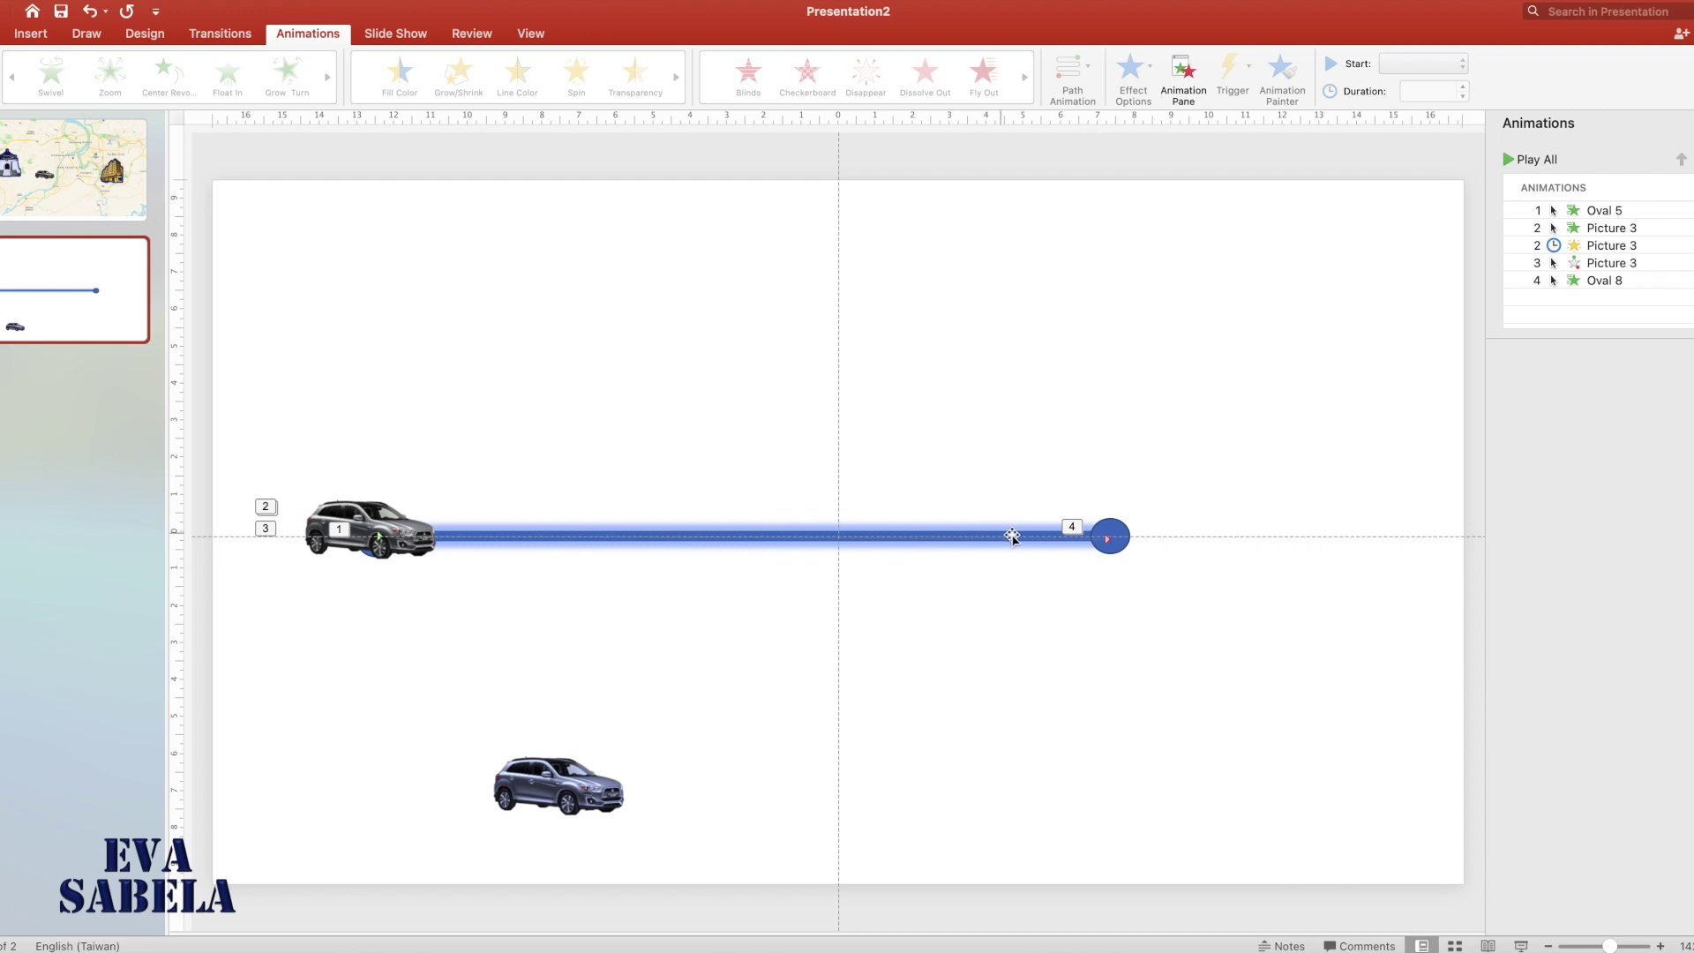
{"action": "left_click", "coordinate": [823, 537]}
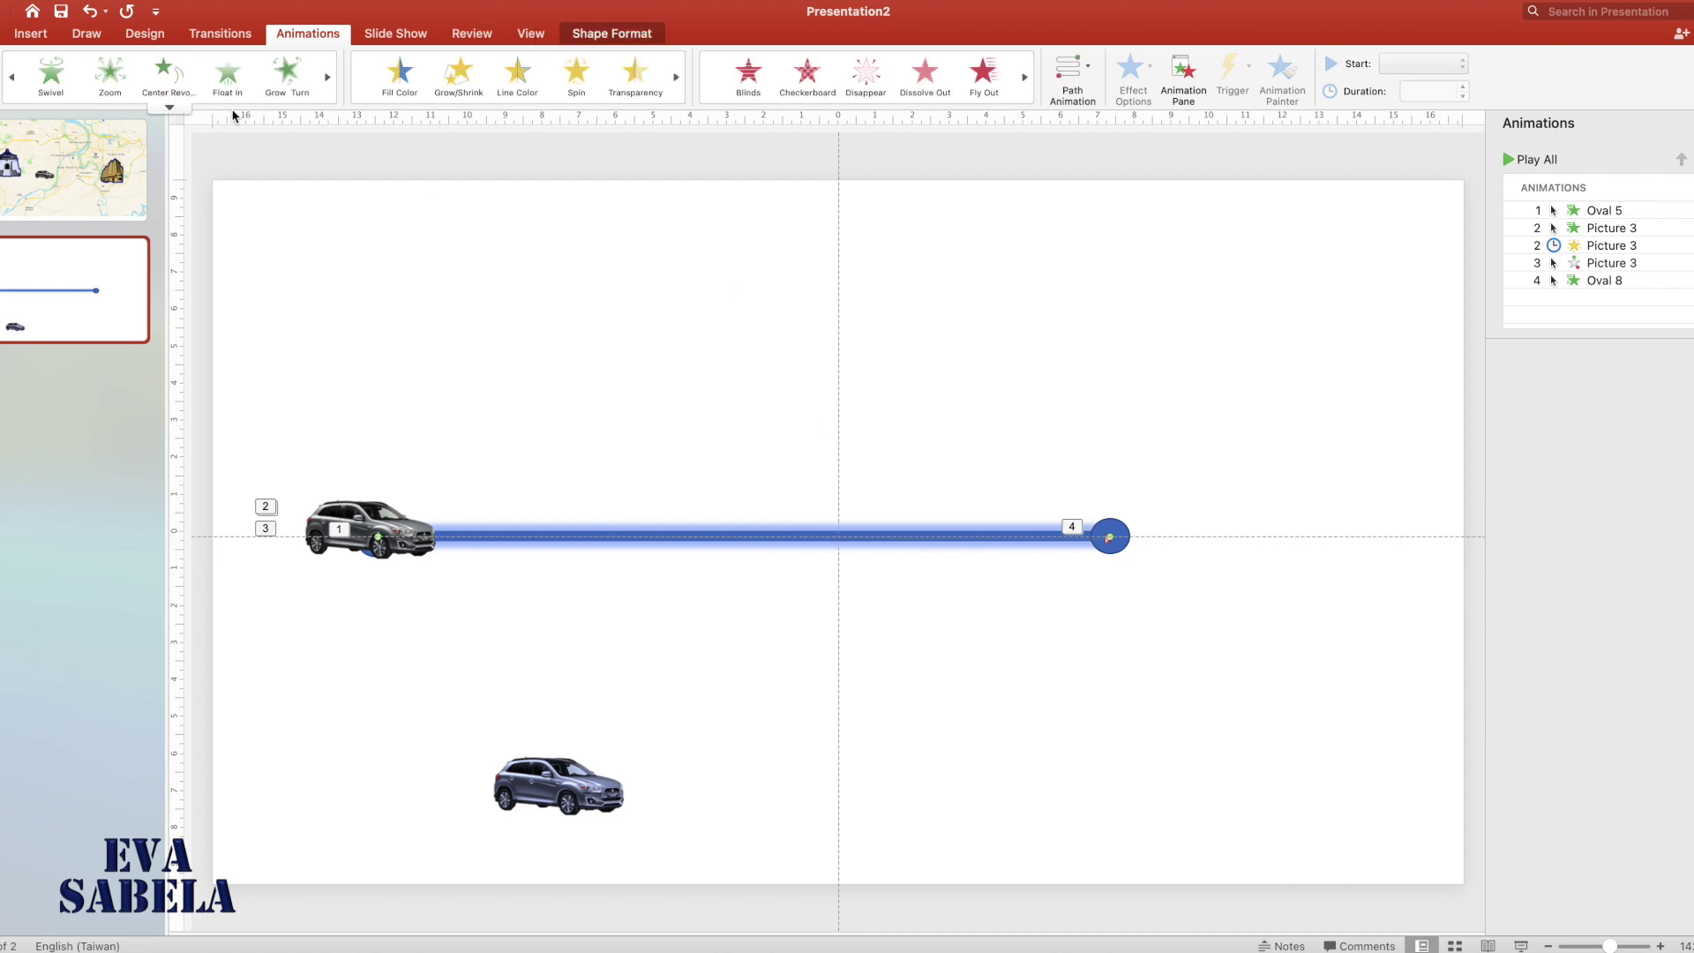
{"action": "left_click", "coordinate": [170, 107]}
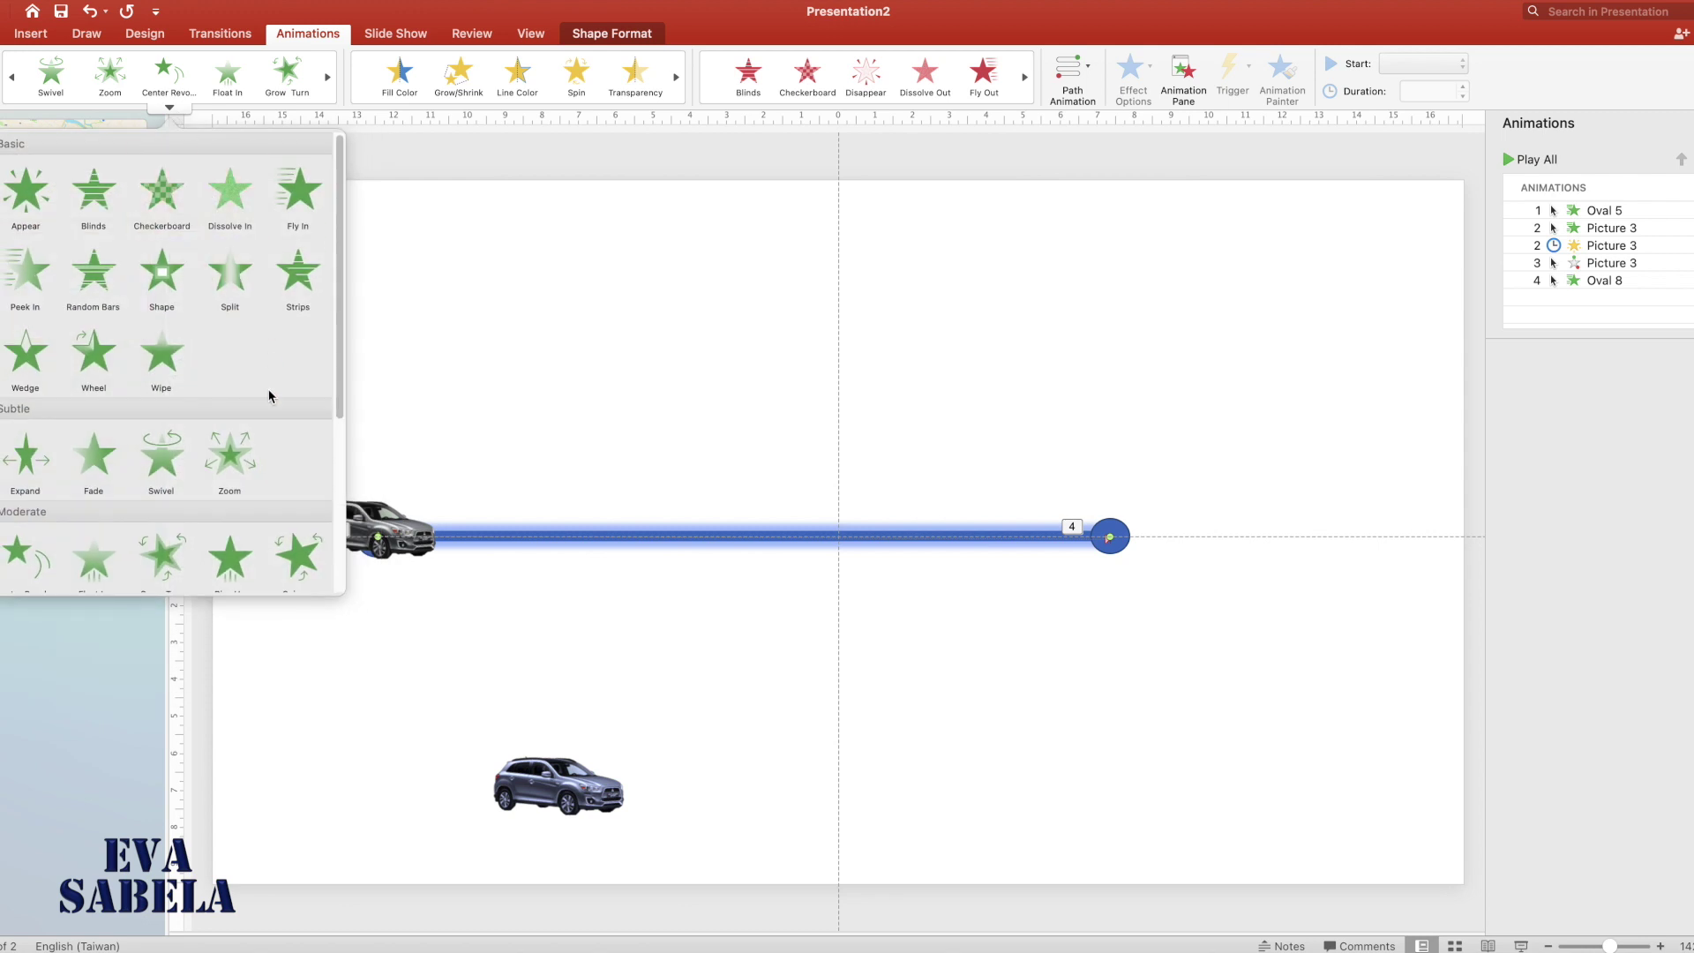
{"action": "left_click", "coordinate": [158, 363]}
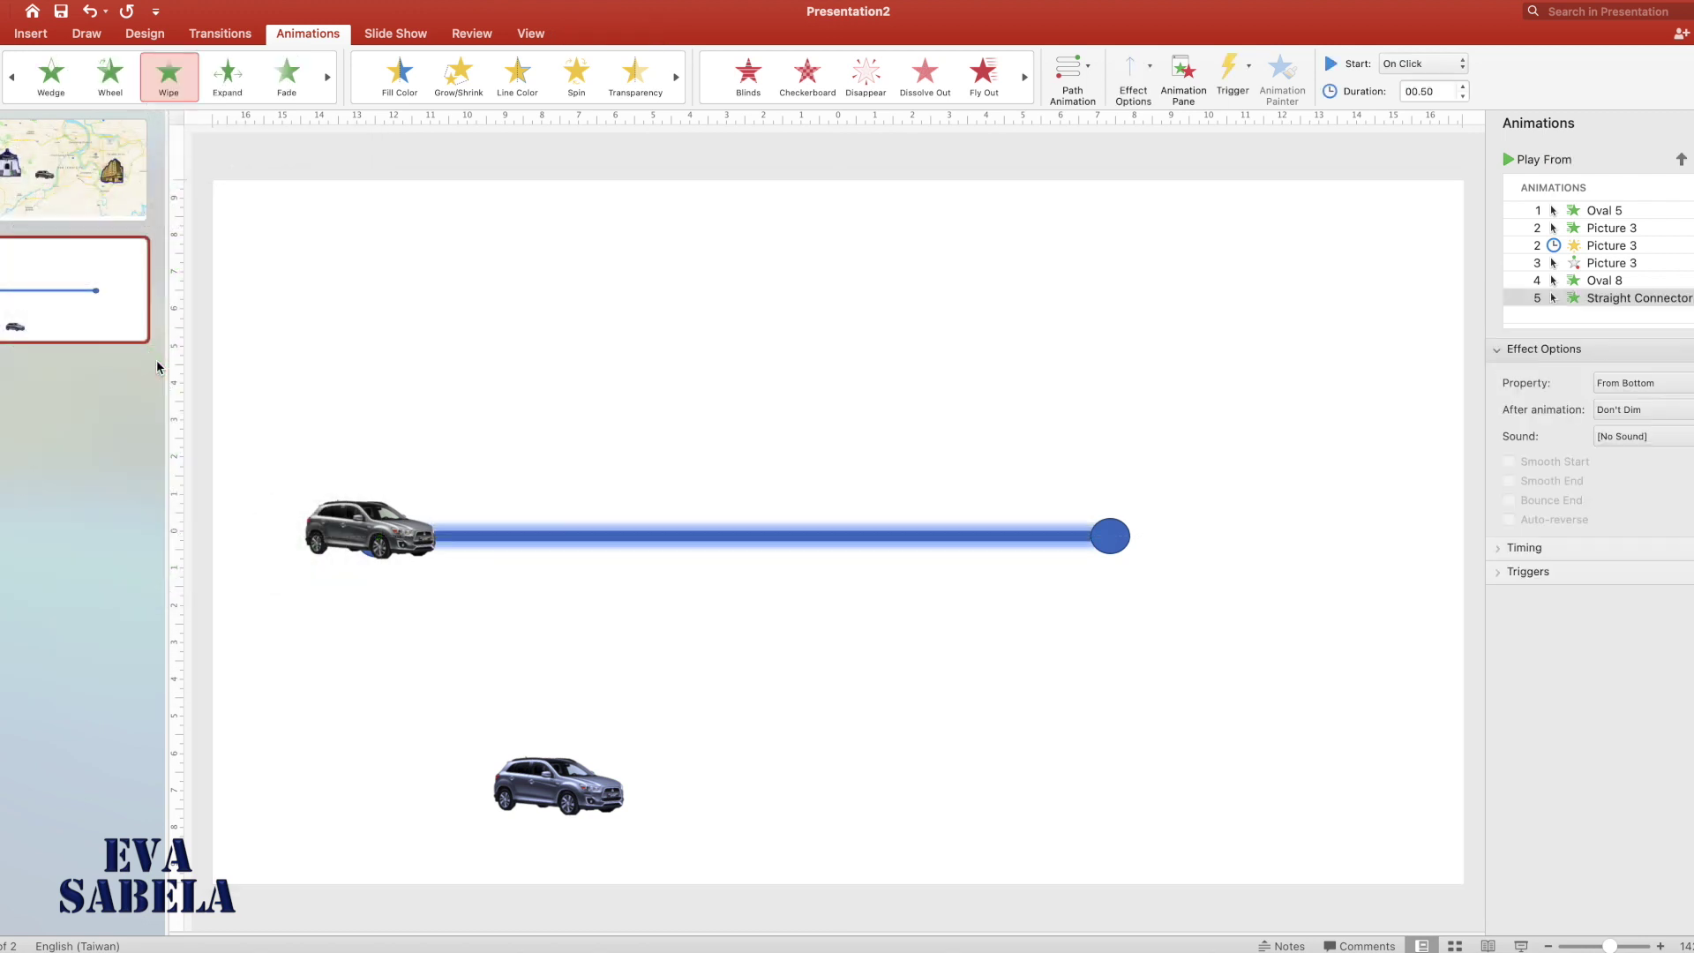
{"action": "left_click", "coordinate": [1133, 67]}
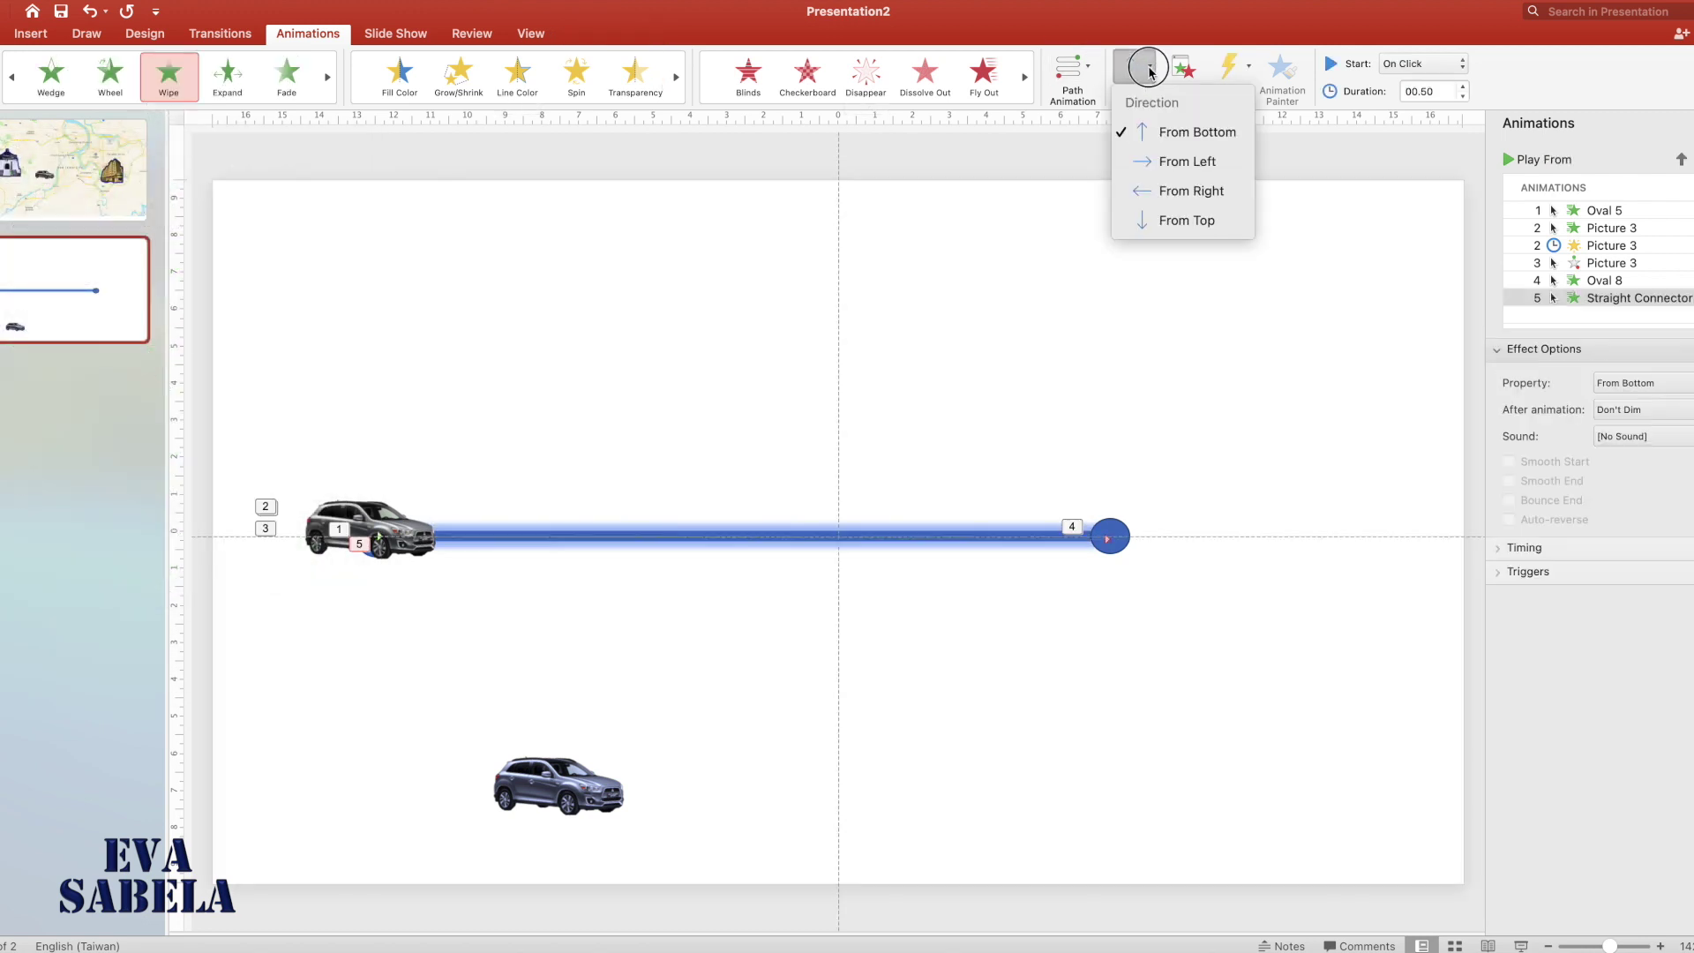
{"action": "left_click", "coordinate": [1195, 162]}
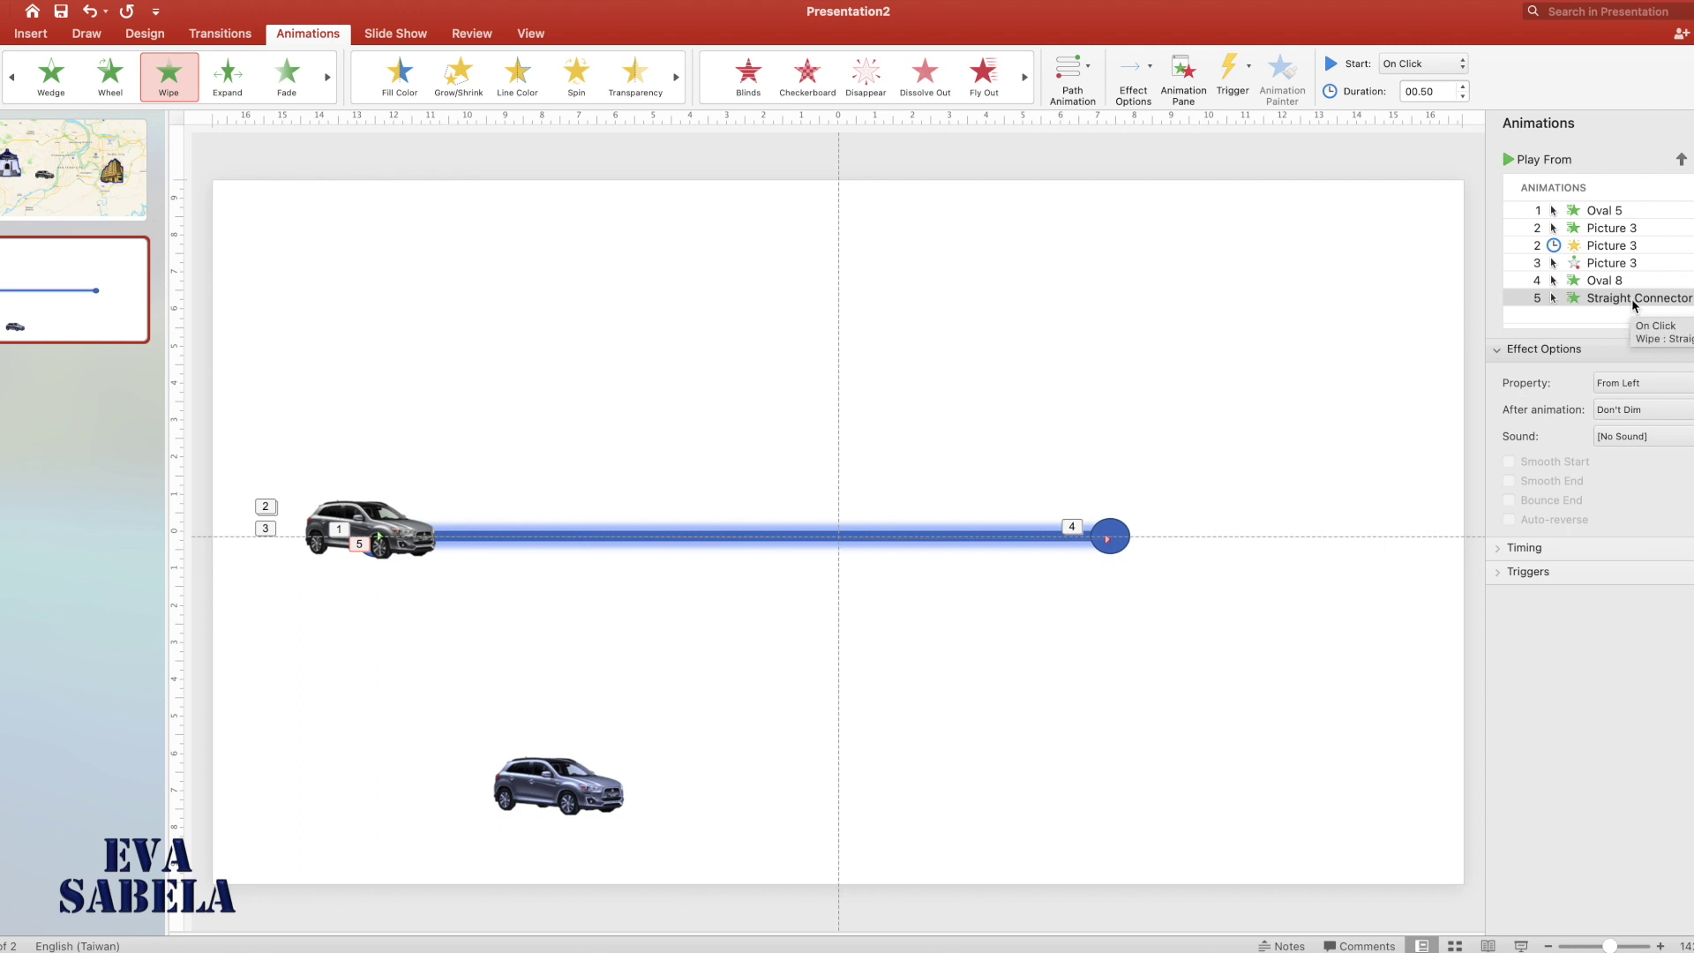
{"action": "left_click_drag", "start_coordinate": [1632, 298], "coordinate": [1637, 281]}
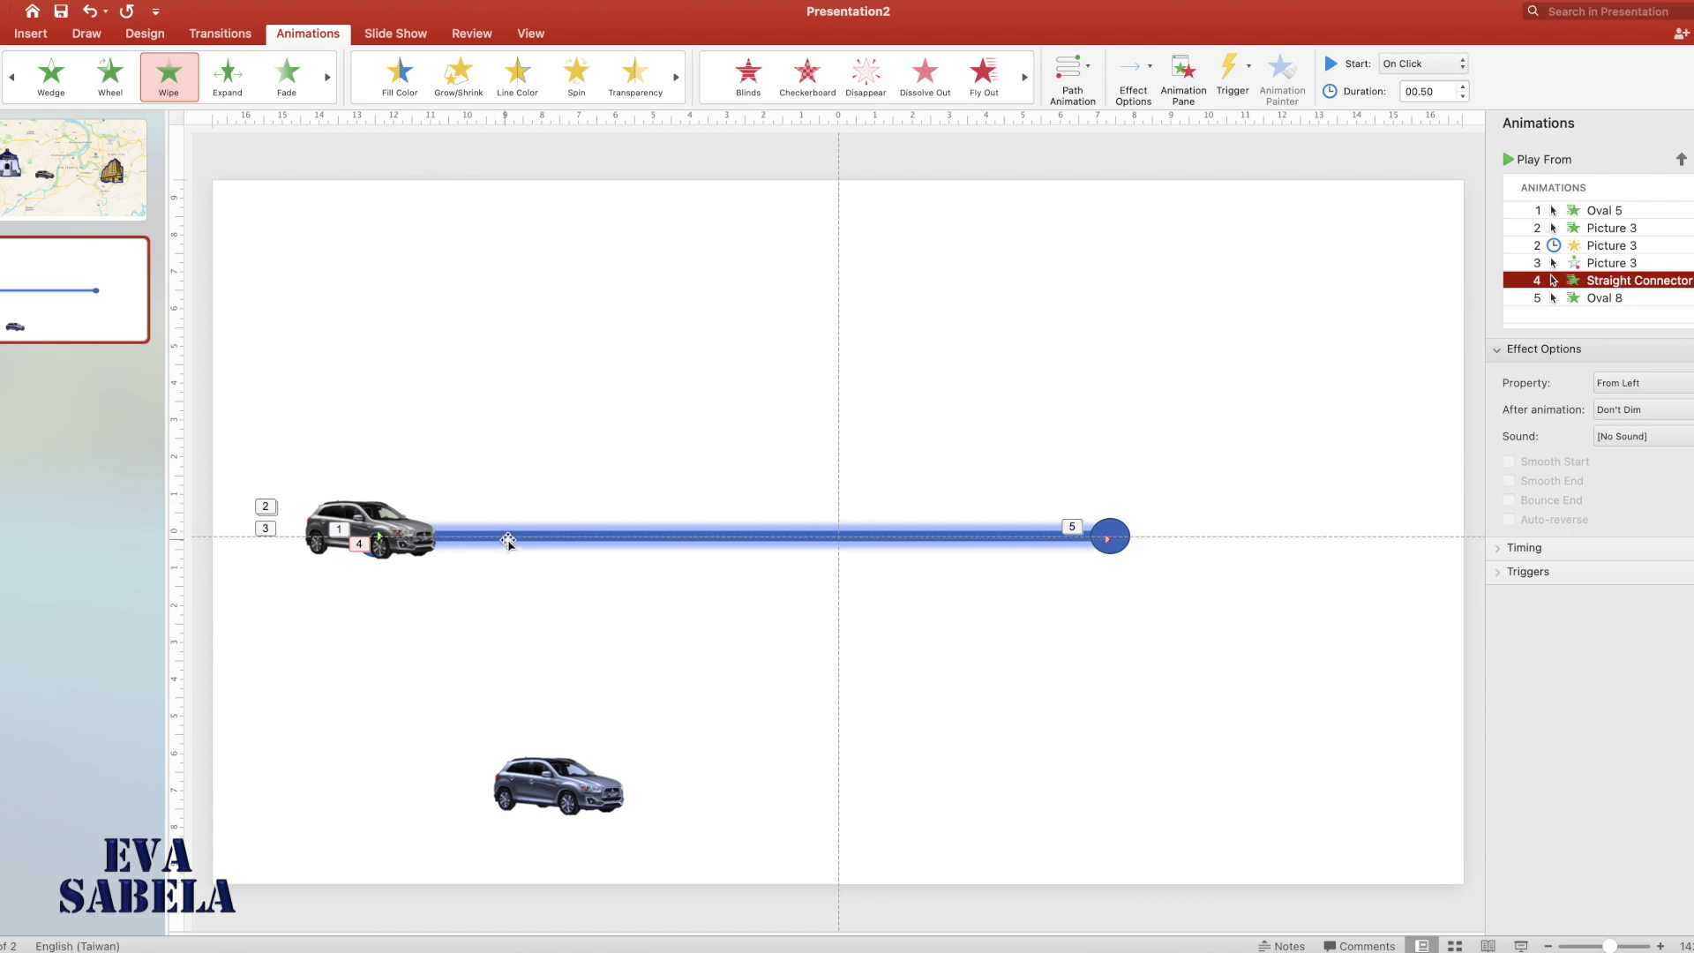
{"action": "left_click", "coordinate": [1621, 265]}
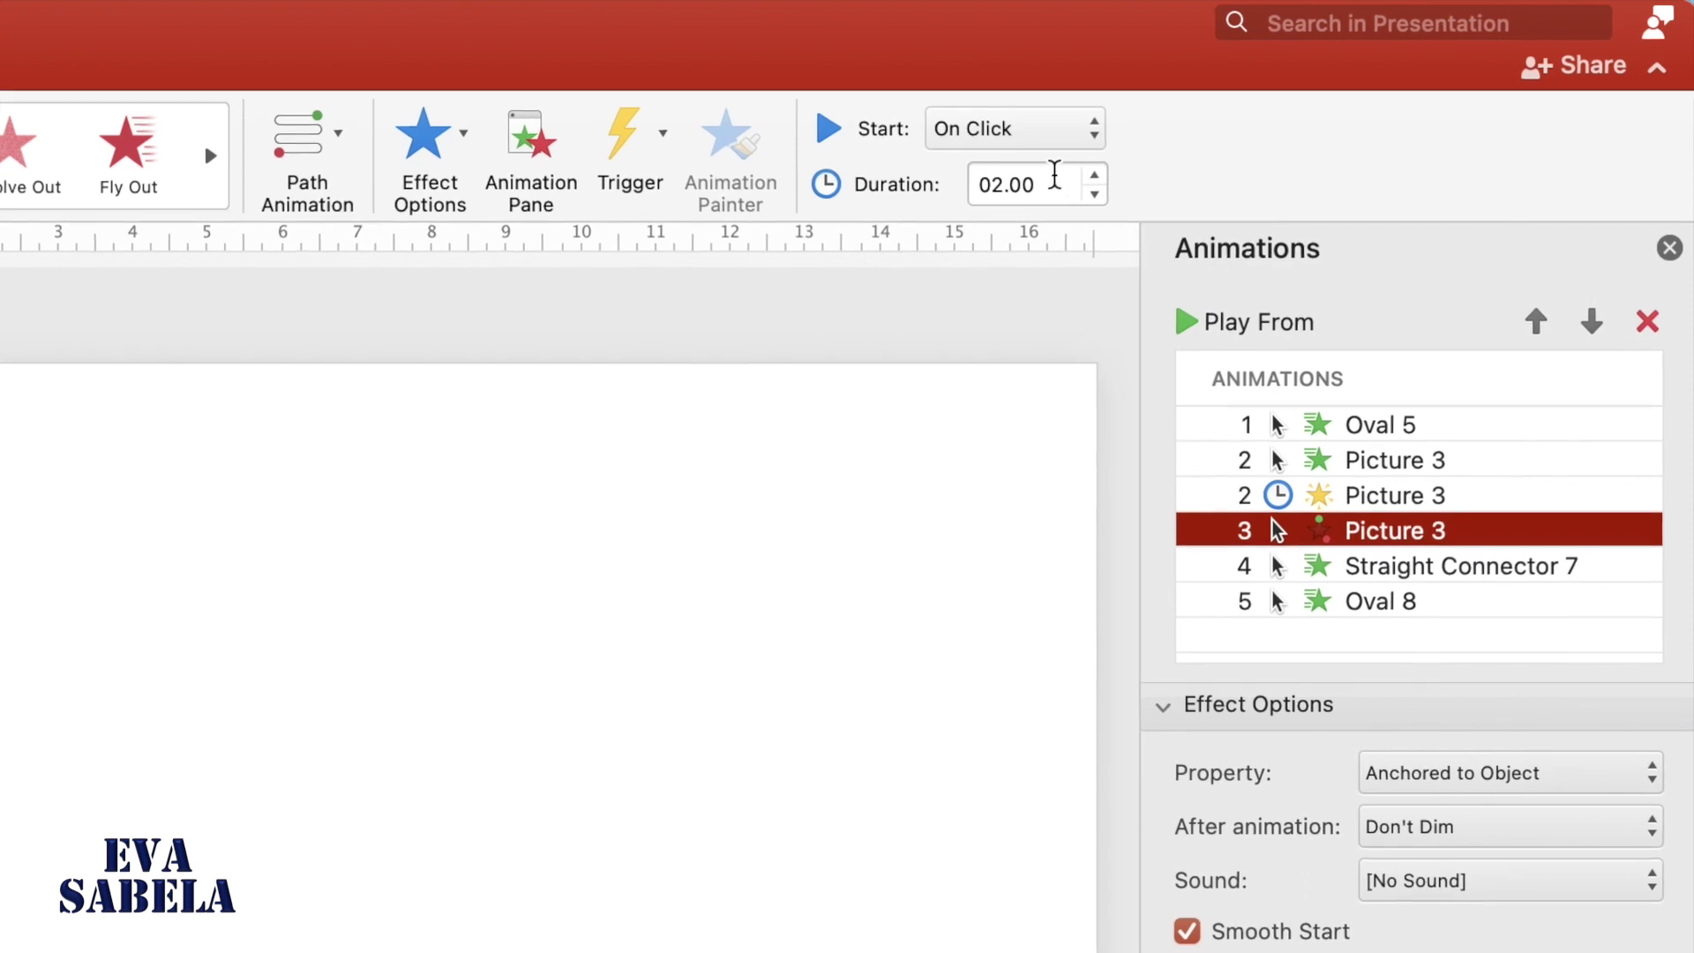
{"action": "left_click", "coordinate": [1440, 578]}
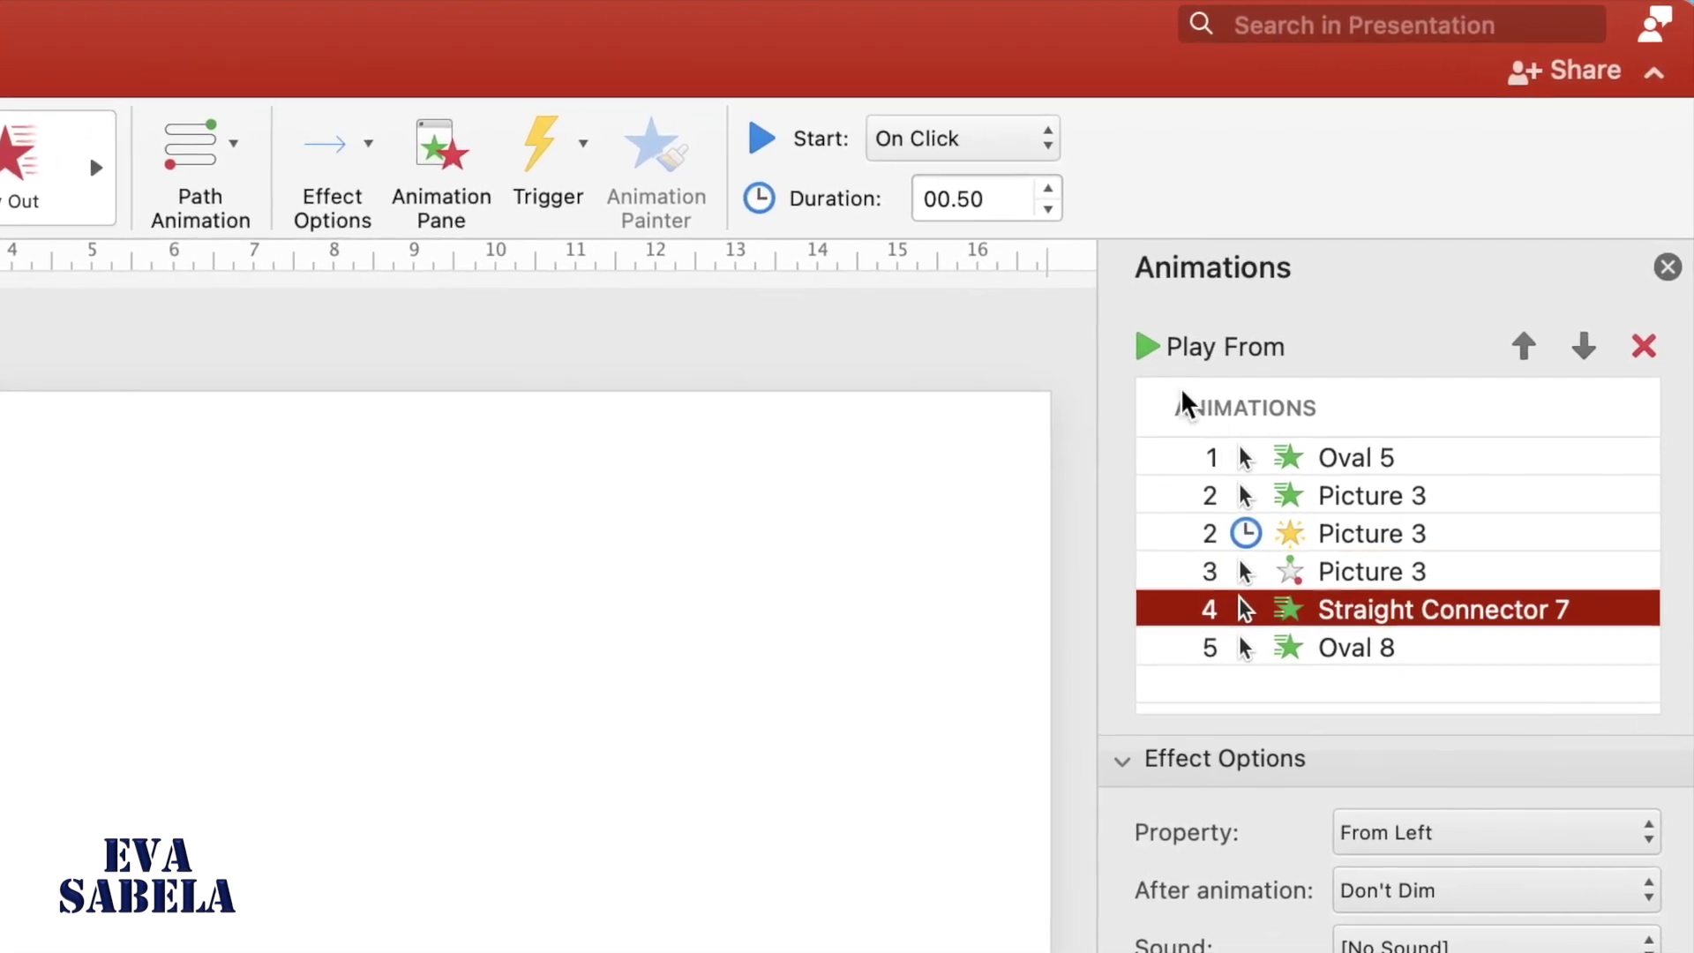
{"action": "left_click", "coordinate": [1035, 191]}
{"action": "left_click", "coordinate": [1035, 192]}
{"action": "left_click", "coordinate": [1035, 192]}
{"action": "left_click", "coordinate": [1035, 192]}
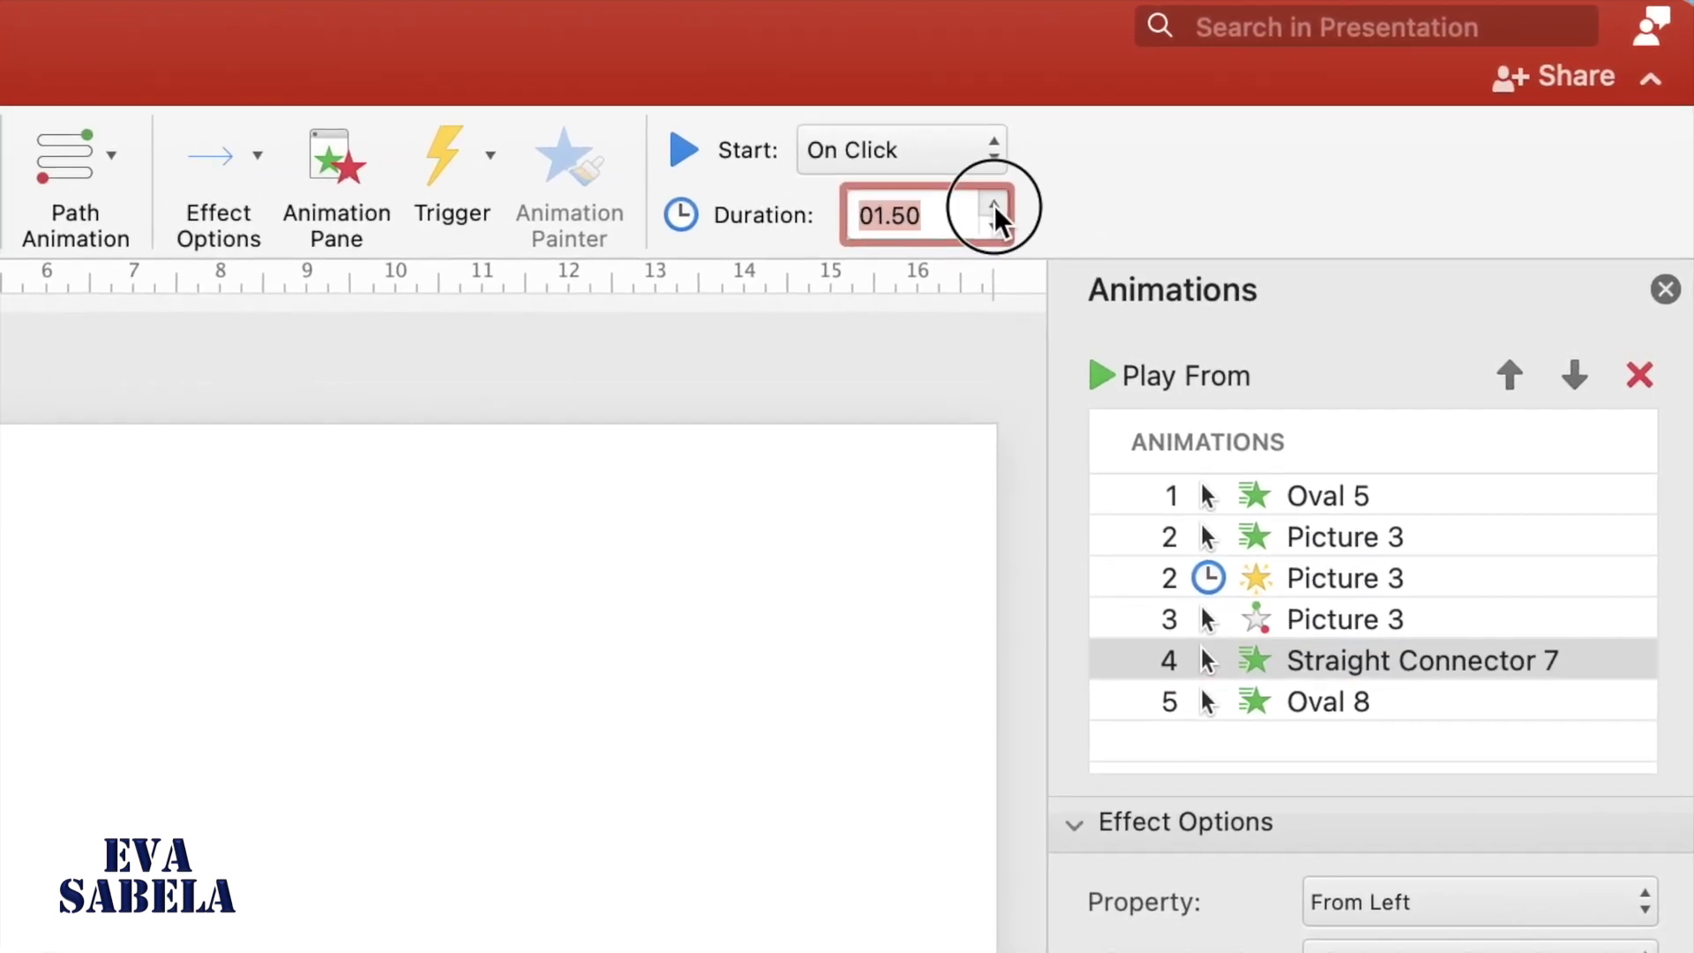
{"action": "left_click", "coordinate": [1035, 191]}
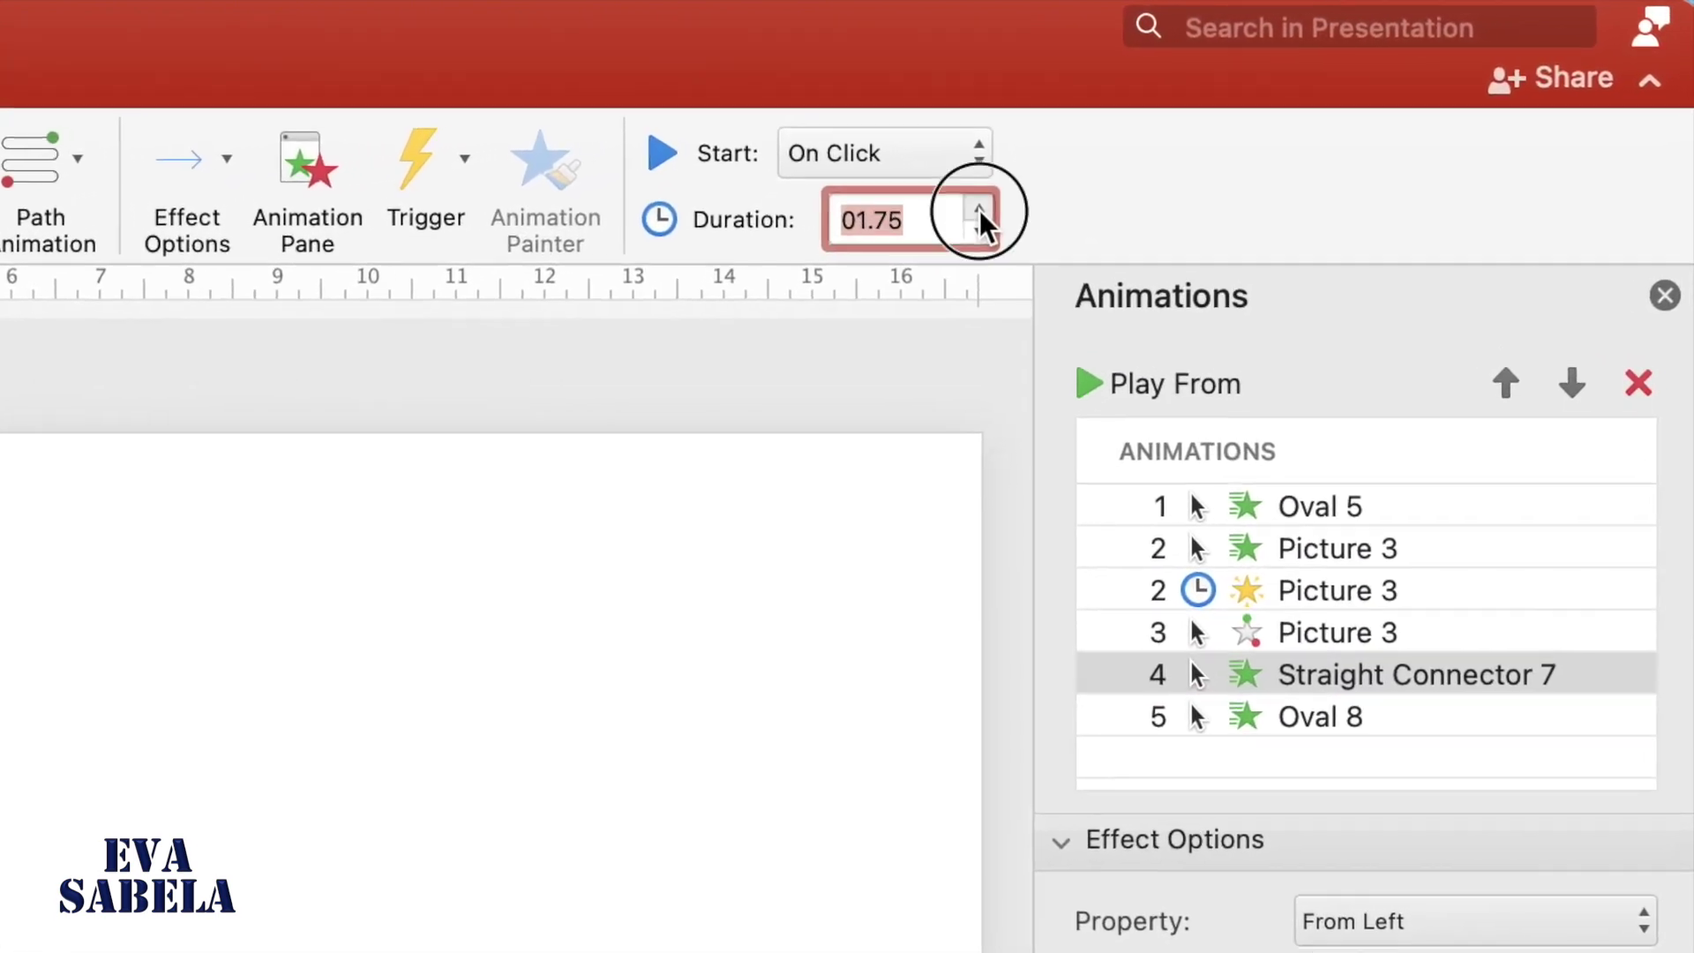
{"action": "left_click", "coordinate": [980, 210]}
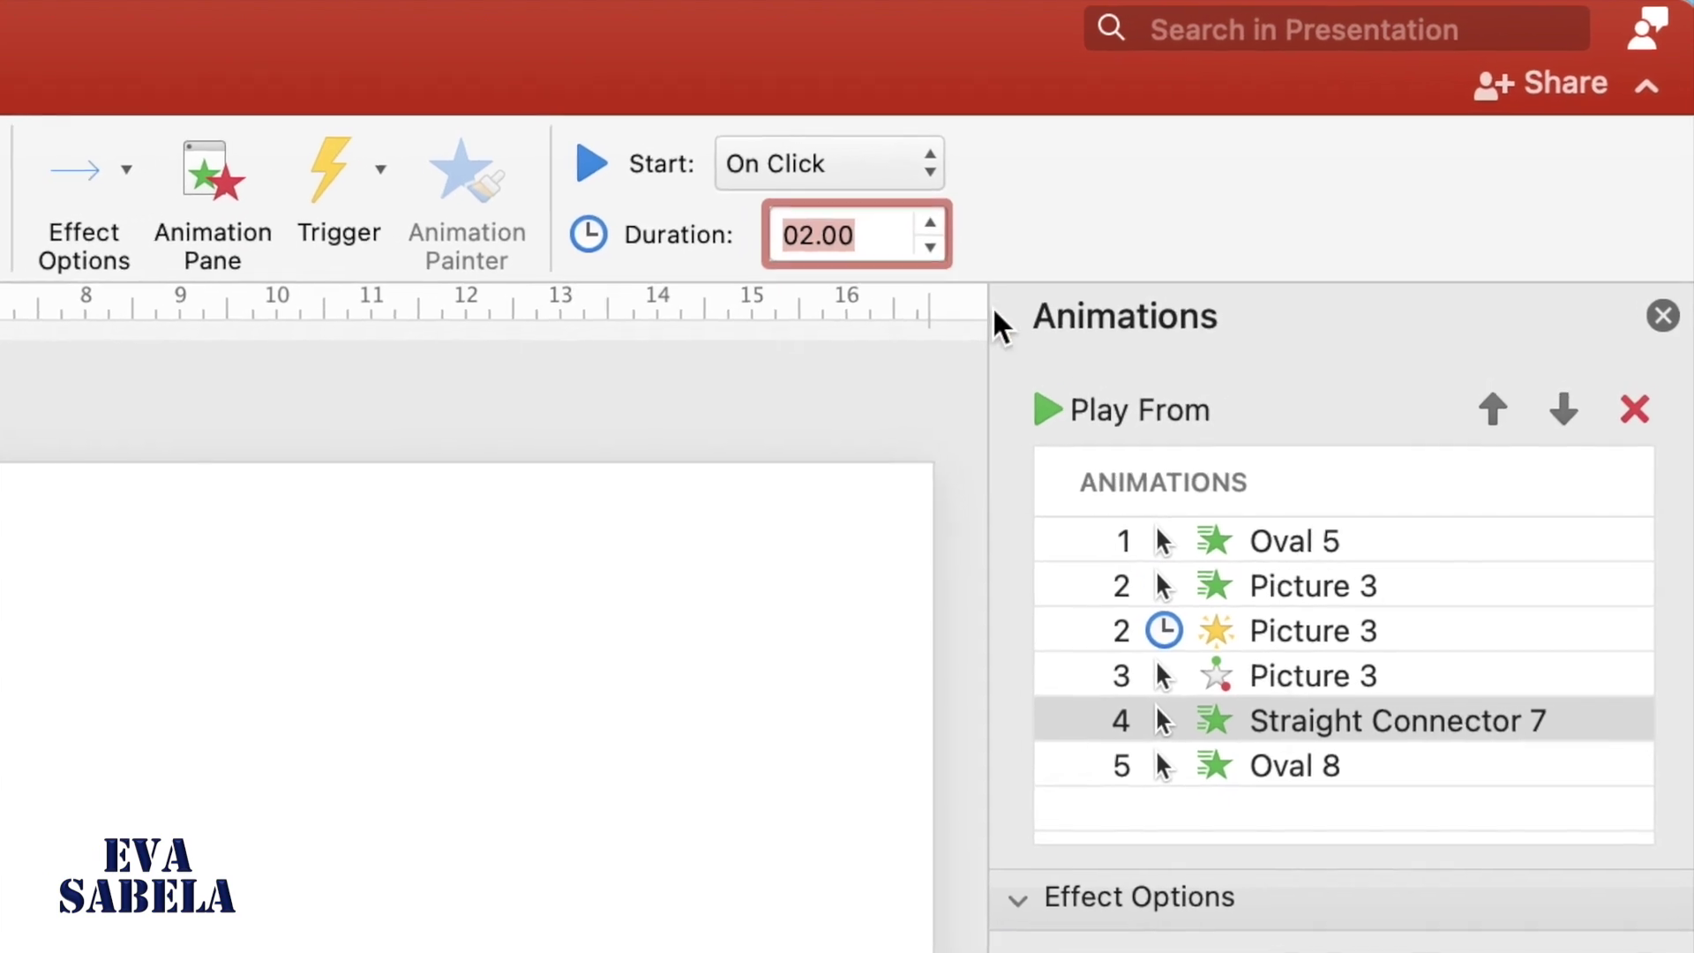
{"action": "left_click", "coordinate": [909, 174]}
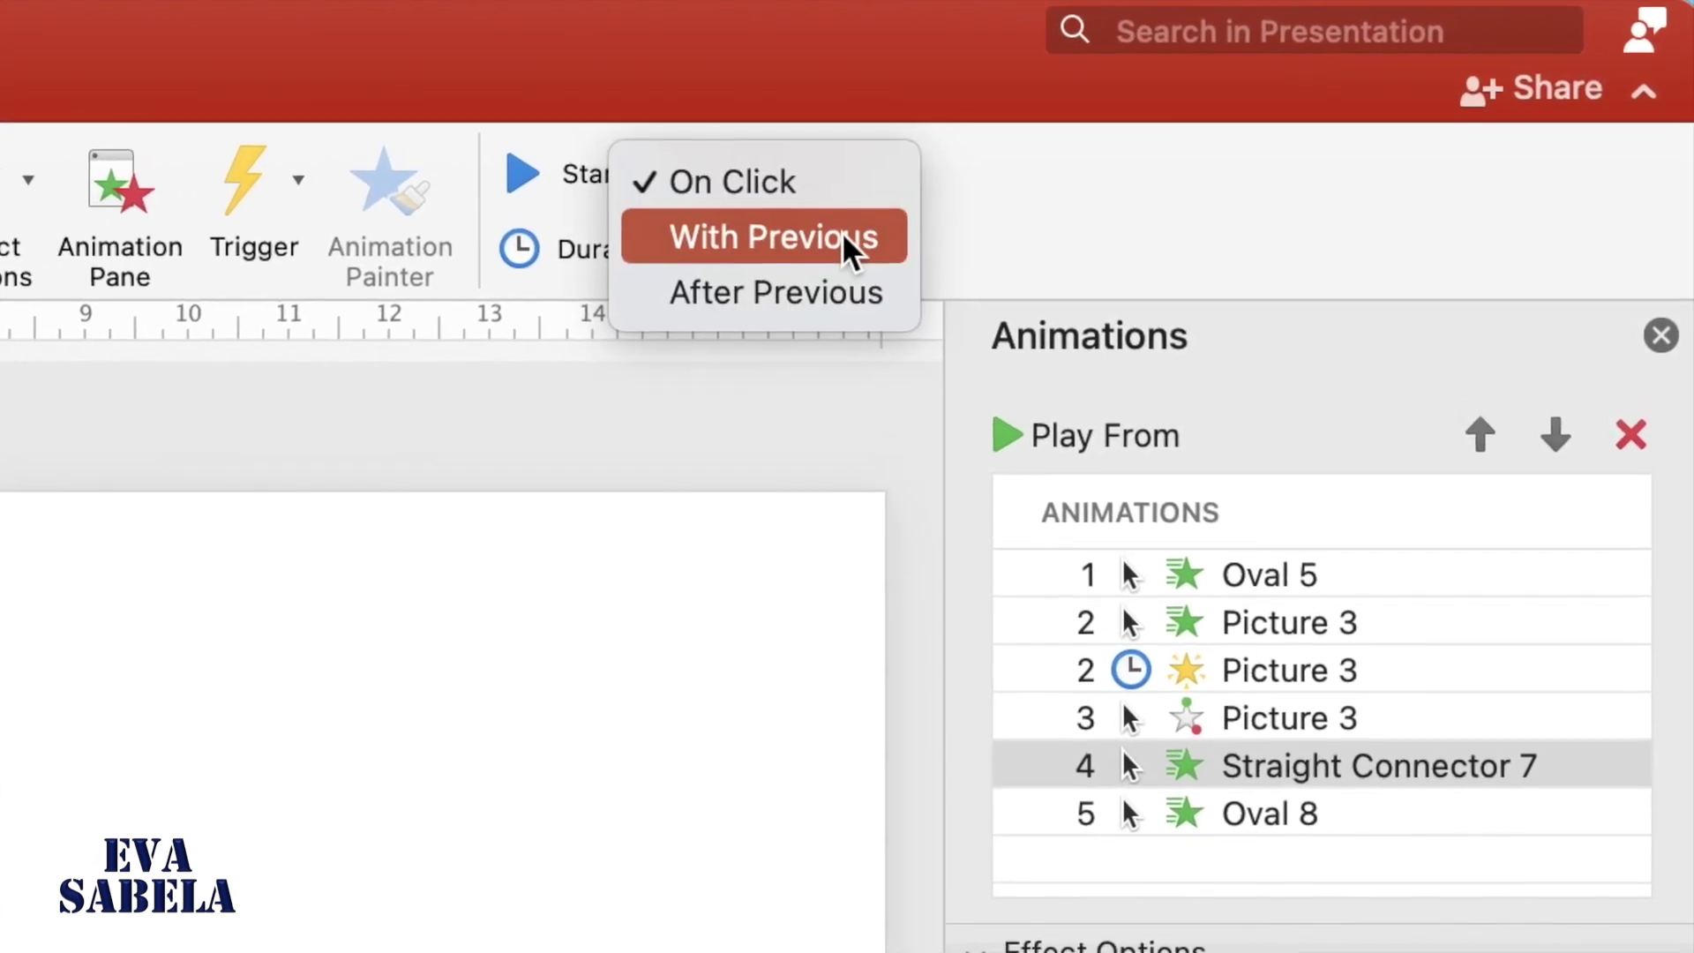
{"action": "left_click", "coordinate": [839, 236]}
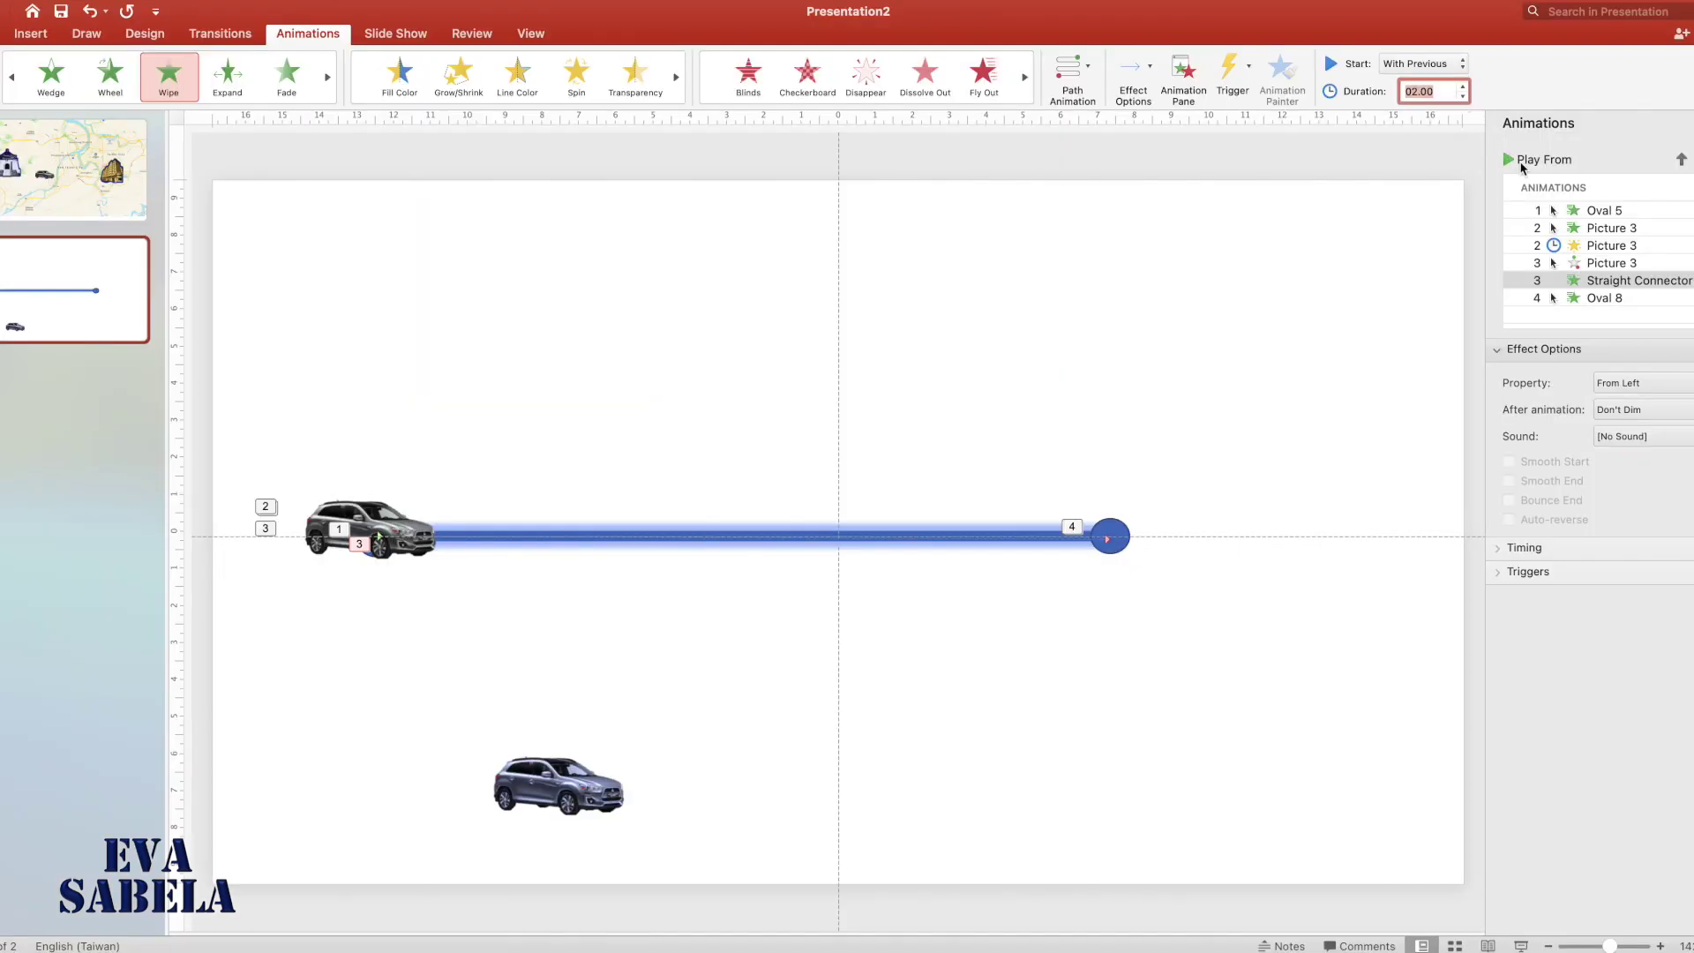
{"action": "left_click", "coordinate": [1597, 212]}
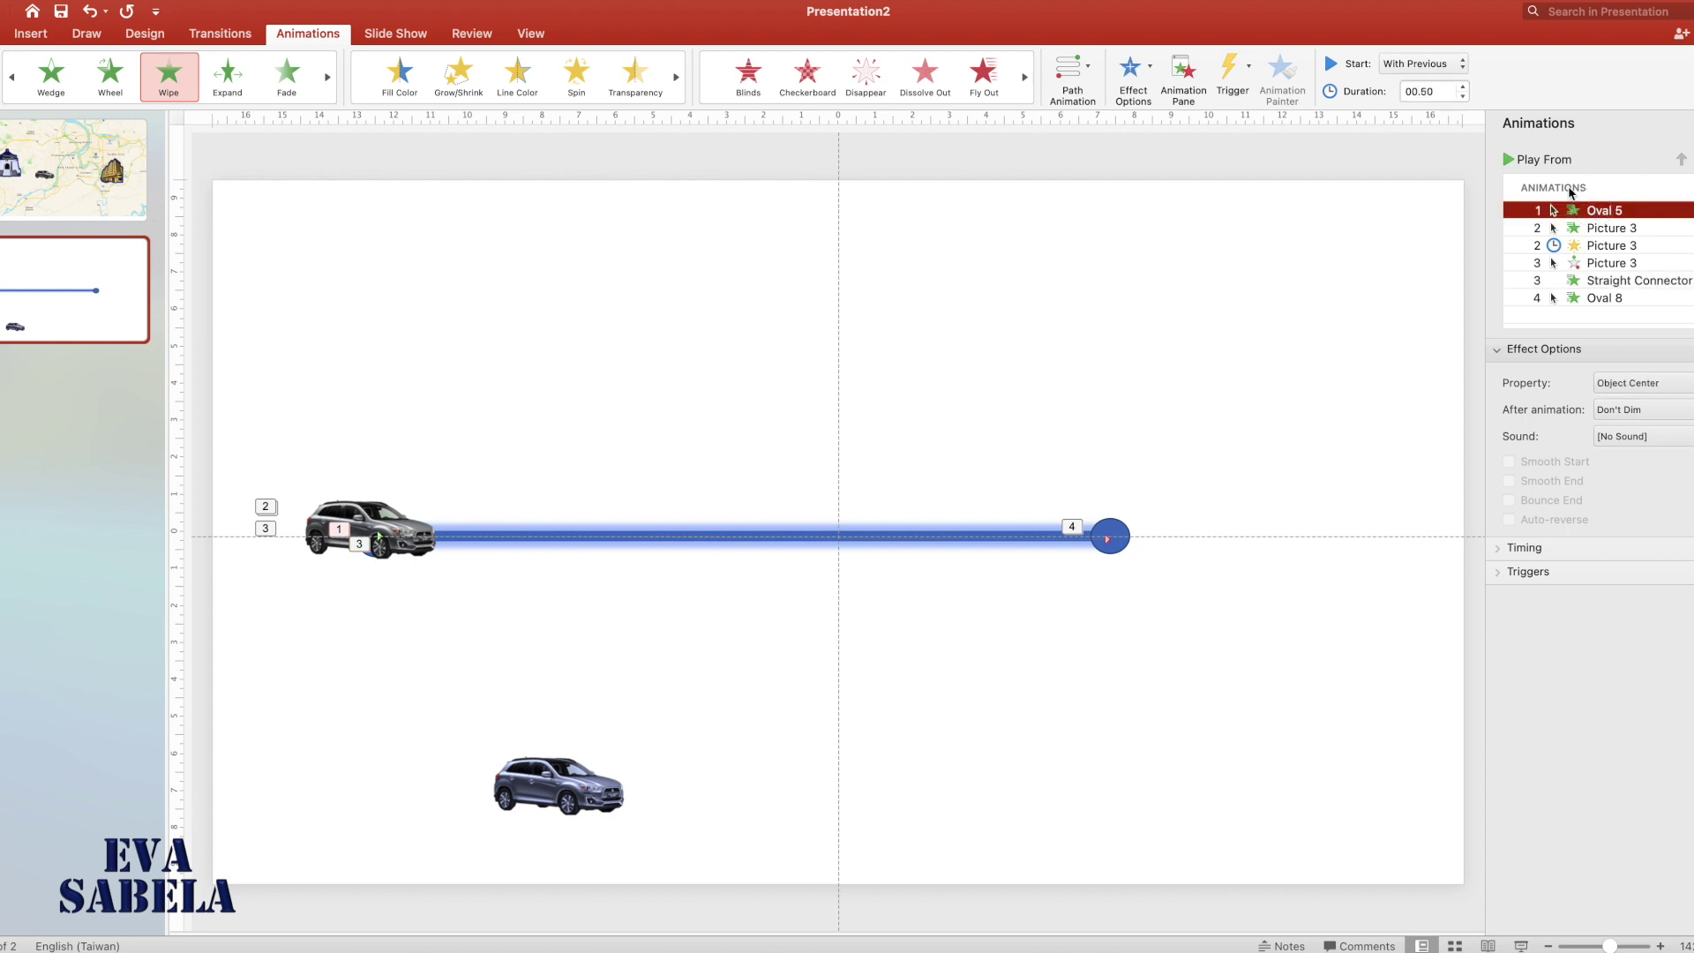
{"action": "left_click", "coordinate": [1510, 161]}
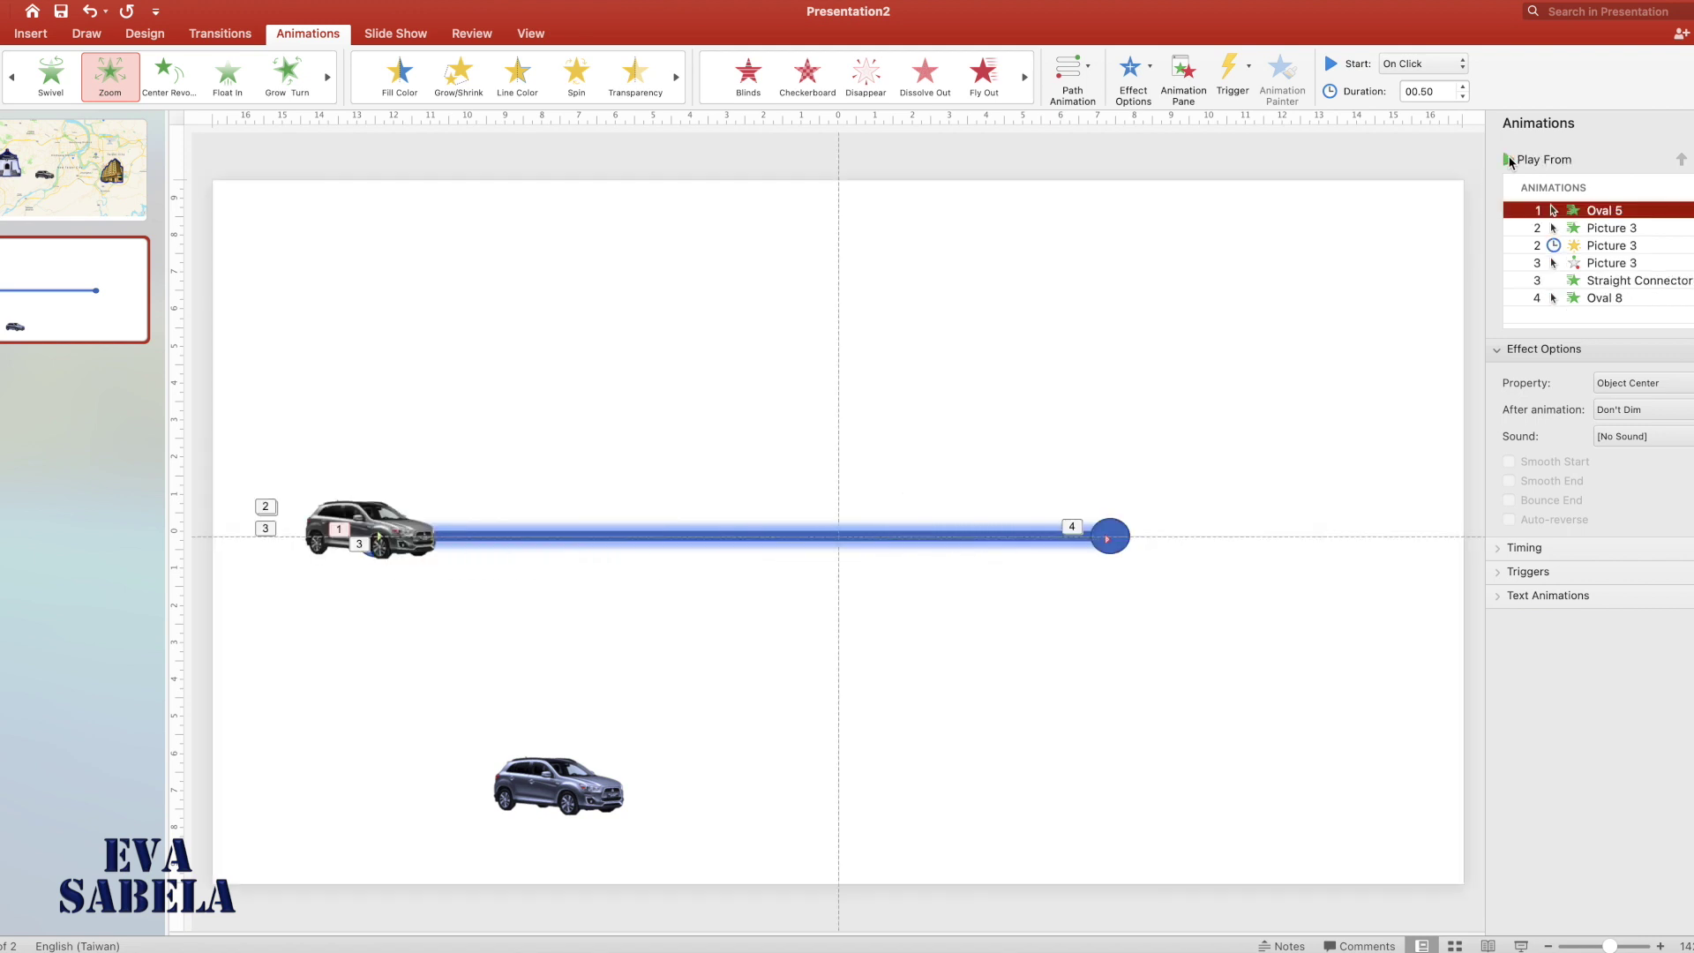
{"action": "left_click", "coordinate": [1124, 538]}
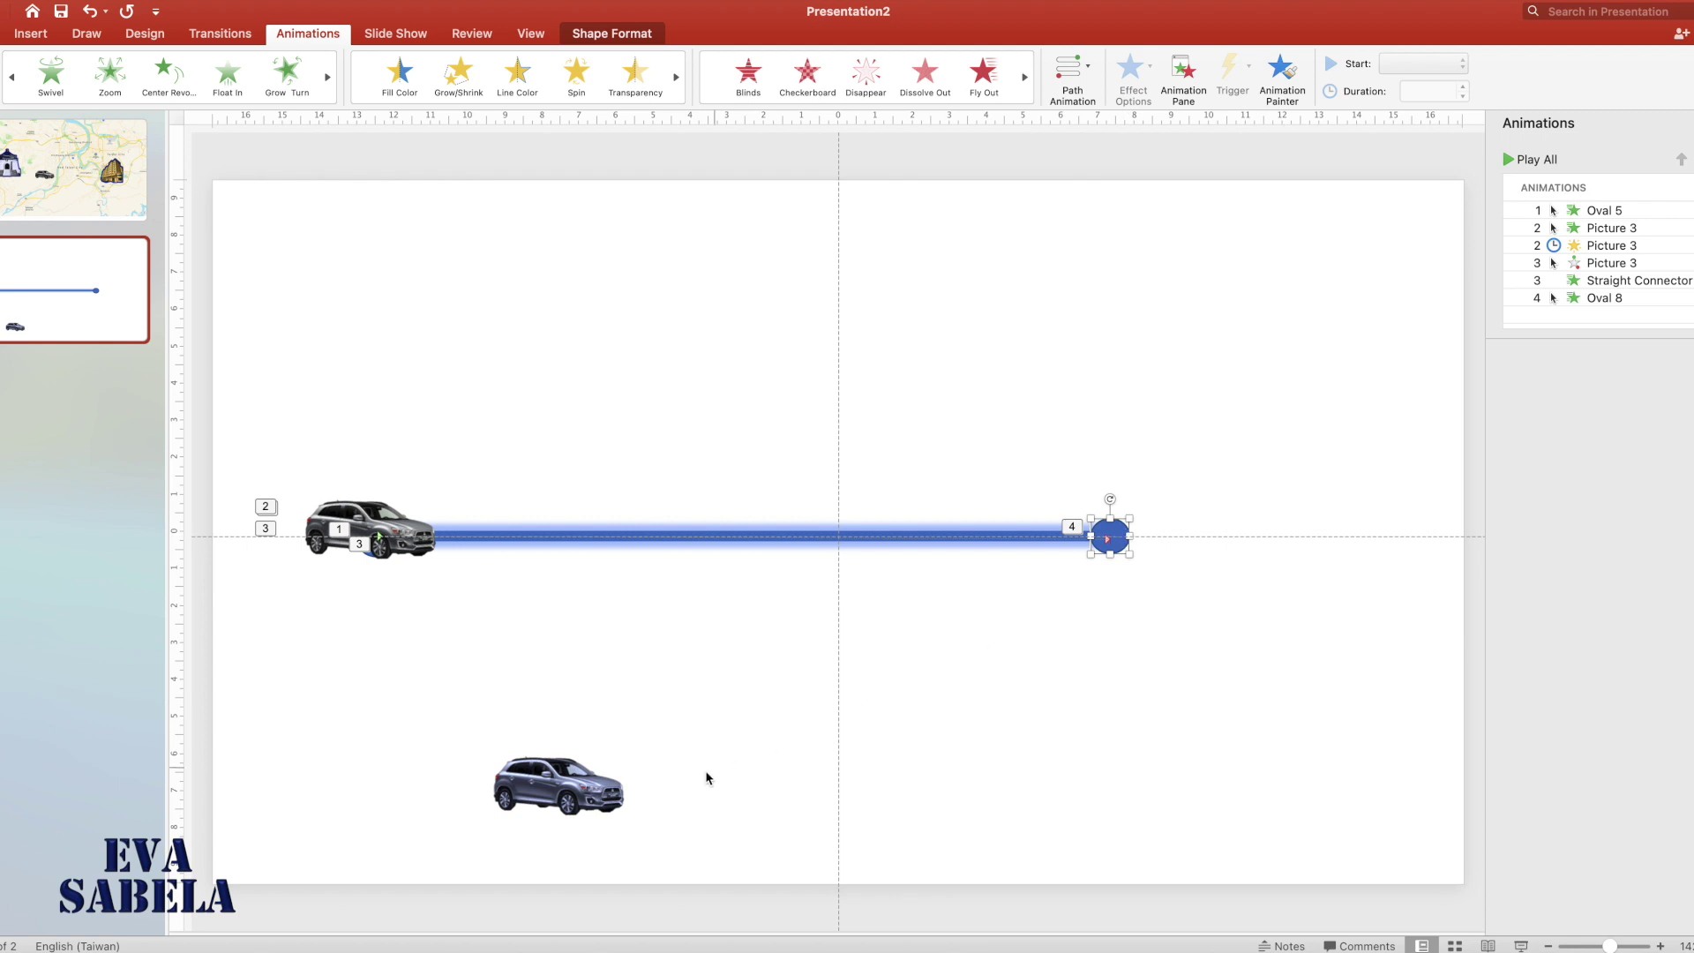
- Place the second car over the oval at the line's right end and bring it forward
{"action": "left_click_drag", "start_coordinate": [593, 792], "coordinate": [1141, 637]}
{"action": "right_click", "coordinate": [1141, 637]}
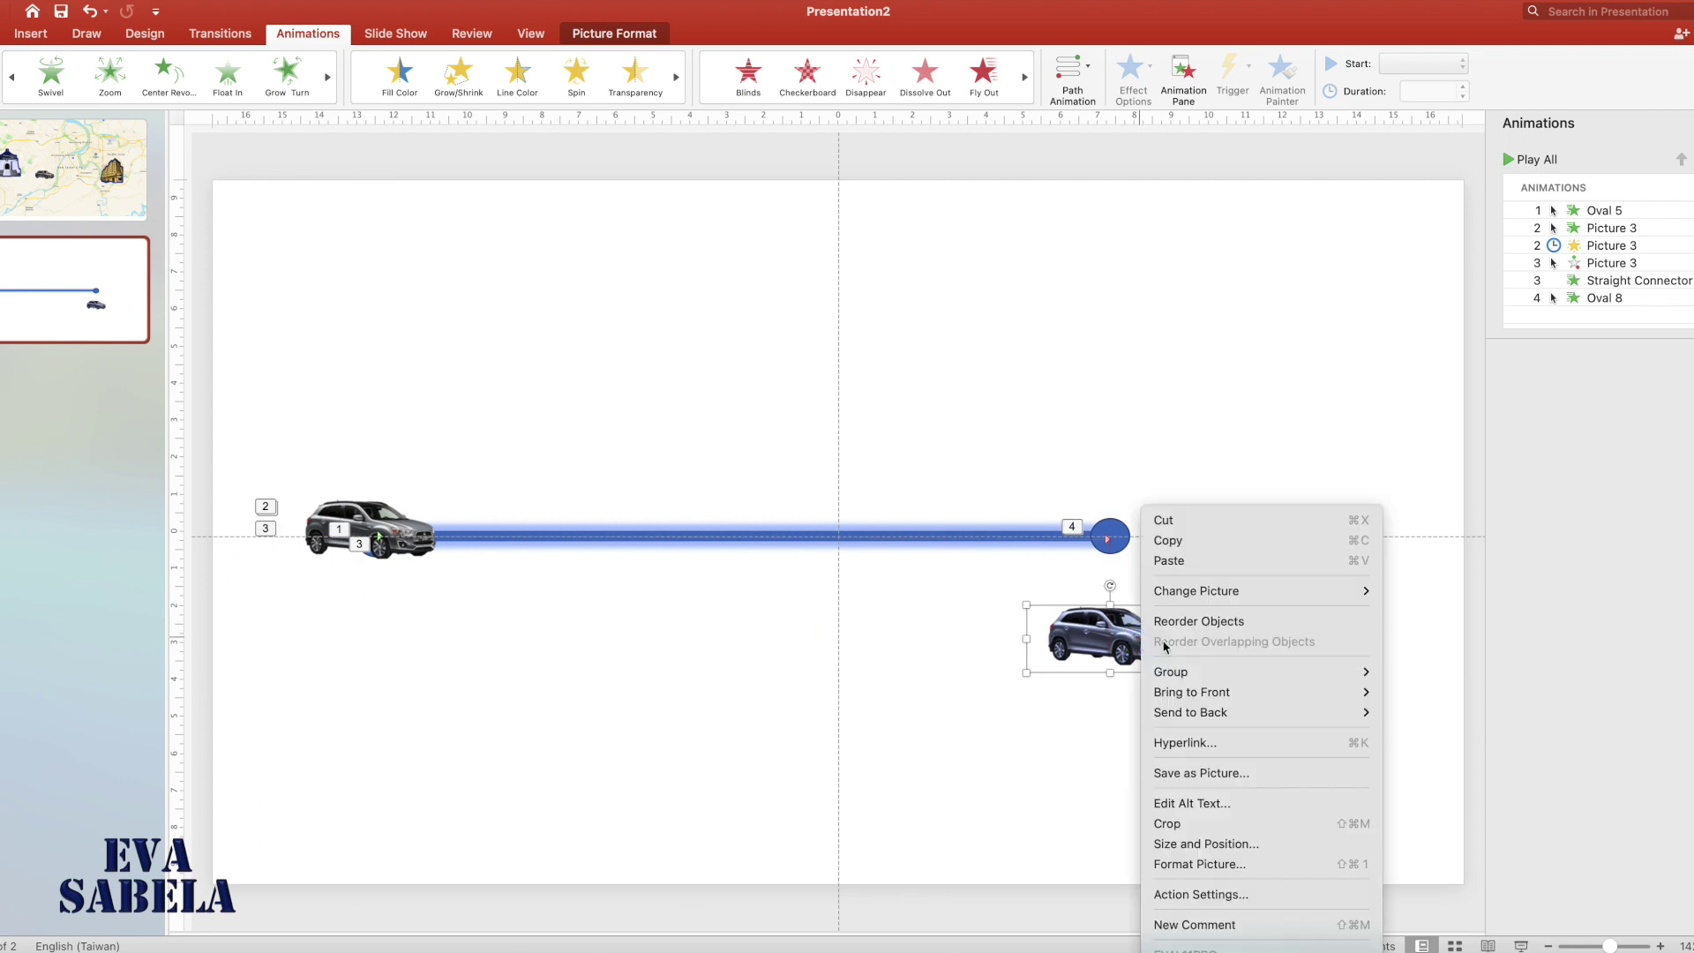
{"action": "mouse_move", "coordinate": [1231, 690]}
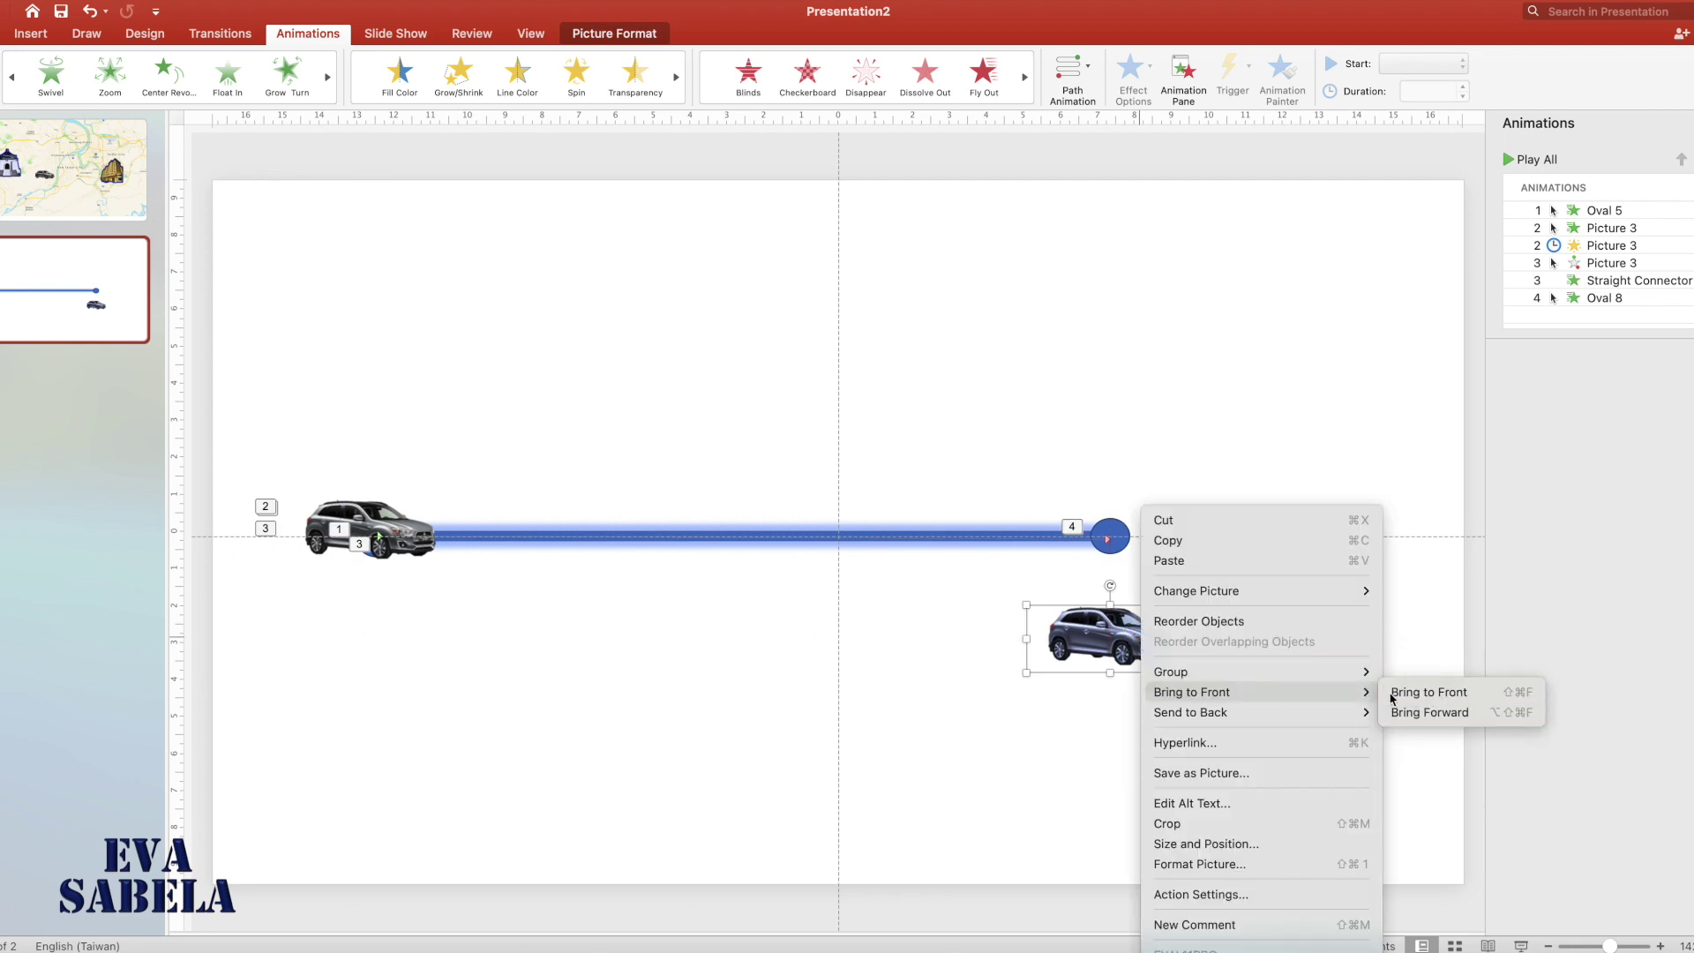
{"action": "left_click", "coordinate": [1402, 710]}
{"action": "left_click_drag", "start_coordinate": [1144, 657], "coordinate": [1171, 560]}
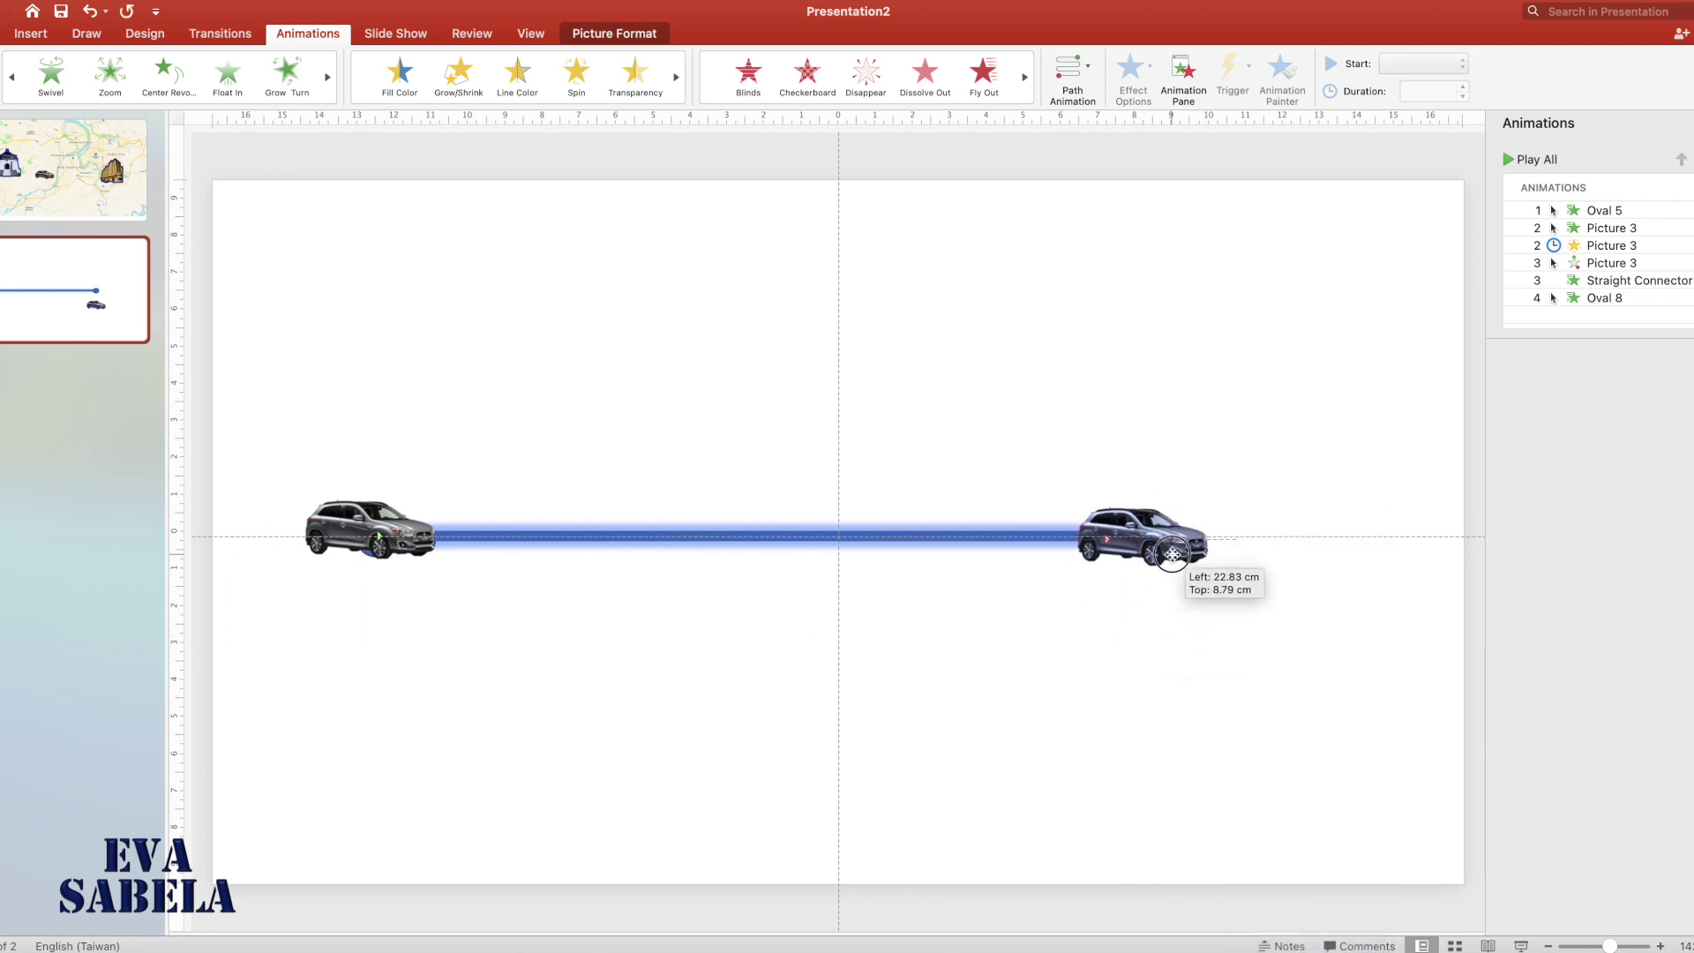
{"action": "left_click_drag", "start_coordinate": [1172, 554], "coordinate": [1161, 555]}
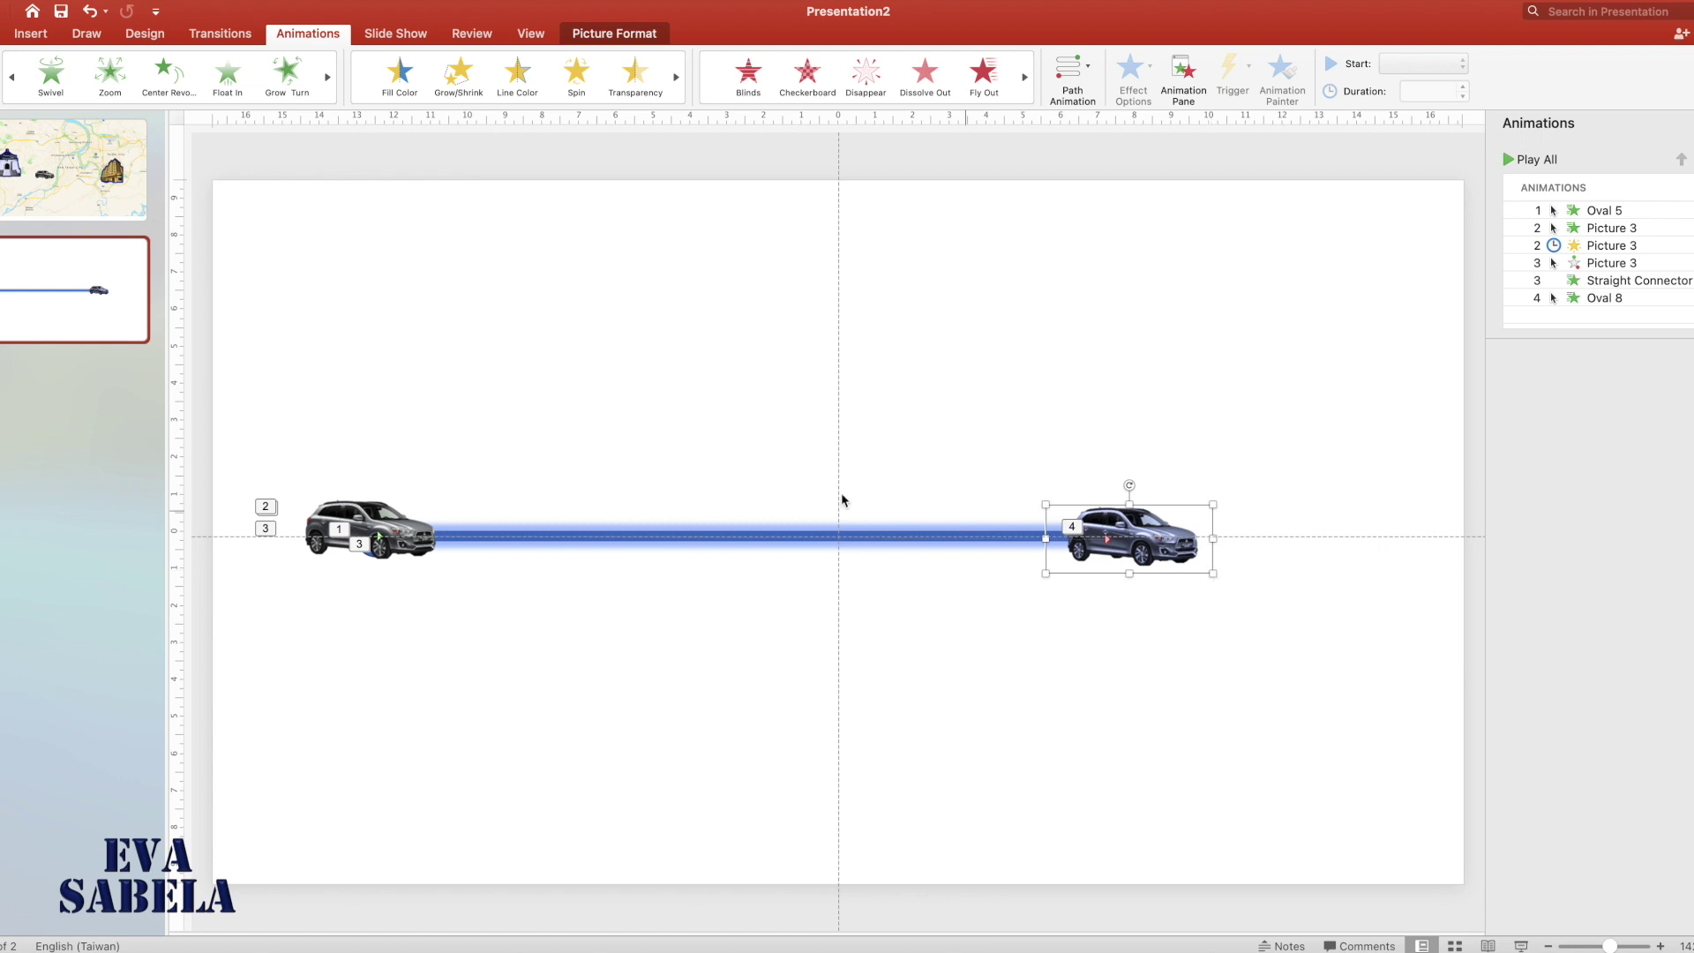
{"action": "left_click", "coordinate": [415, 541]}
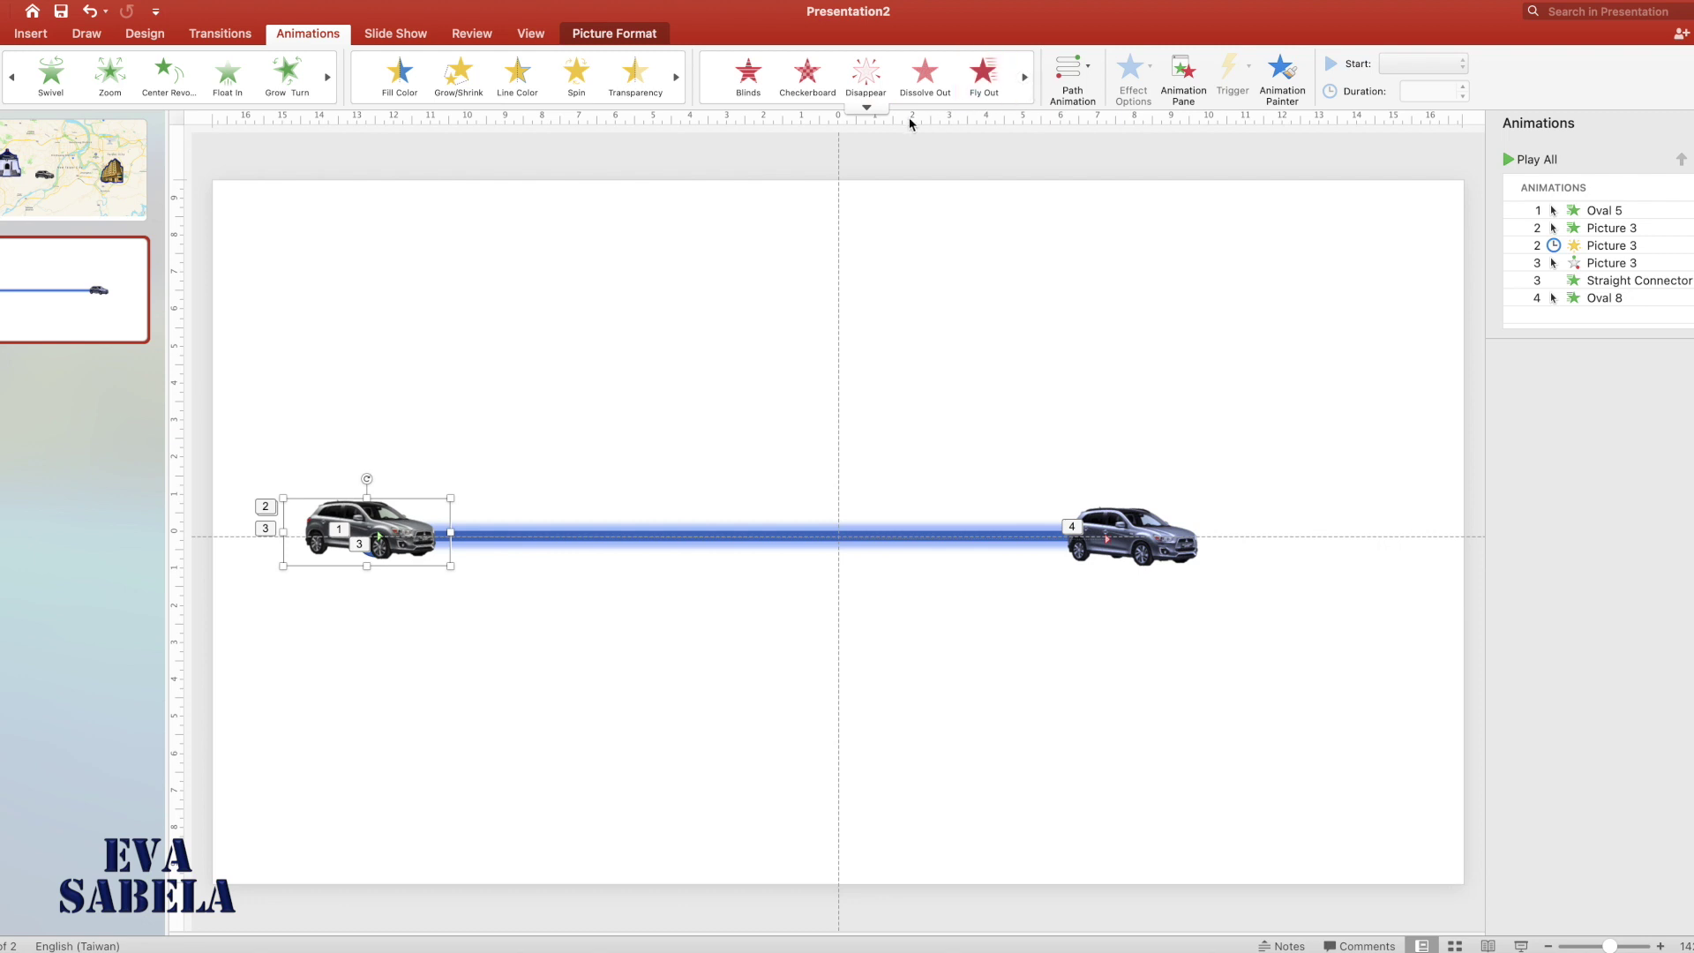
- Give the first car a Disappear exit and the second car an Appear entrance, then preview from the oval
{"action": "left_click", "coordinate": [868, 107]}
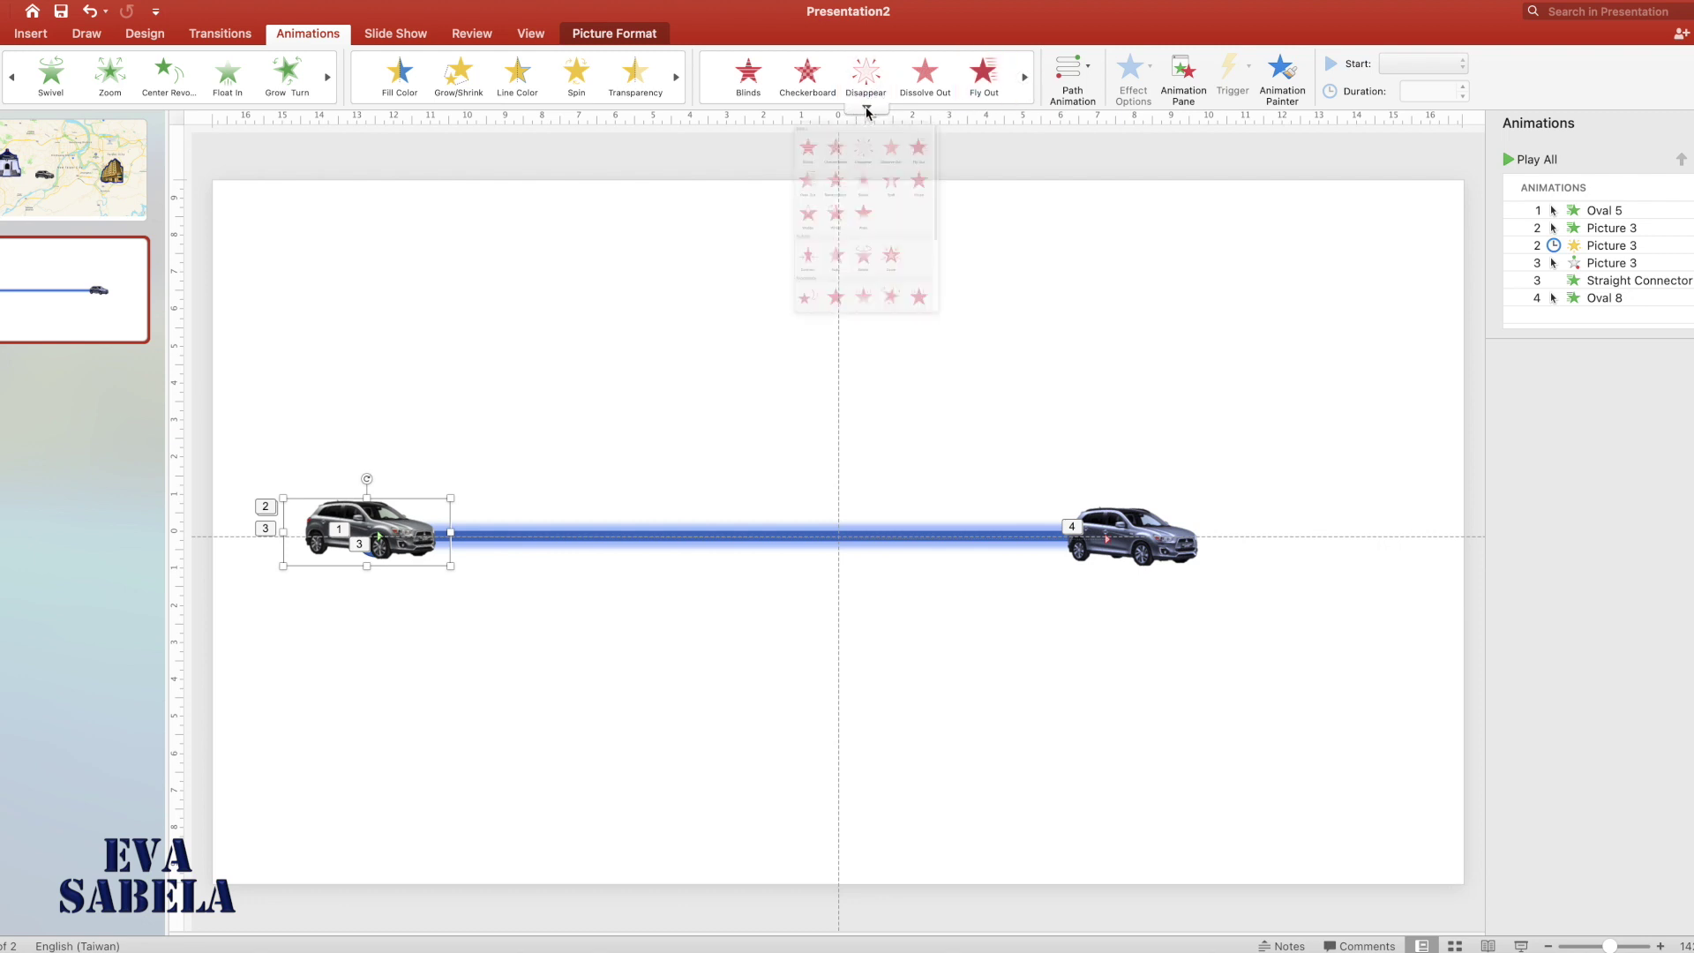
{"action": "left_click", "coordinate": [864, 220]}
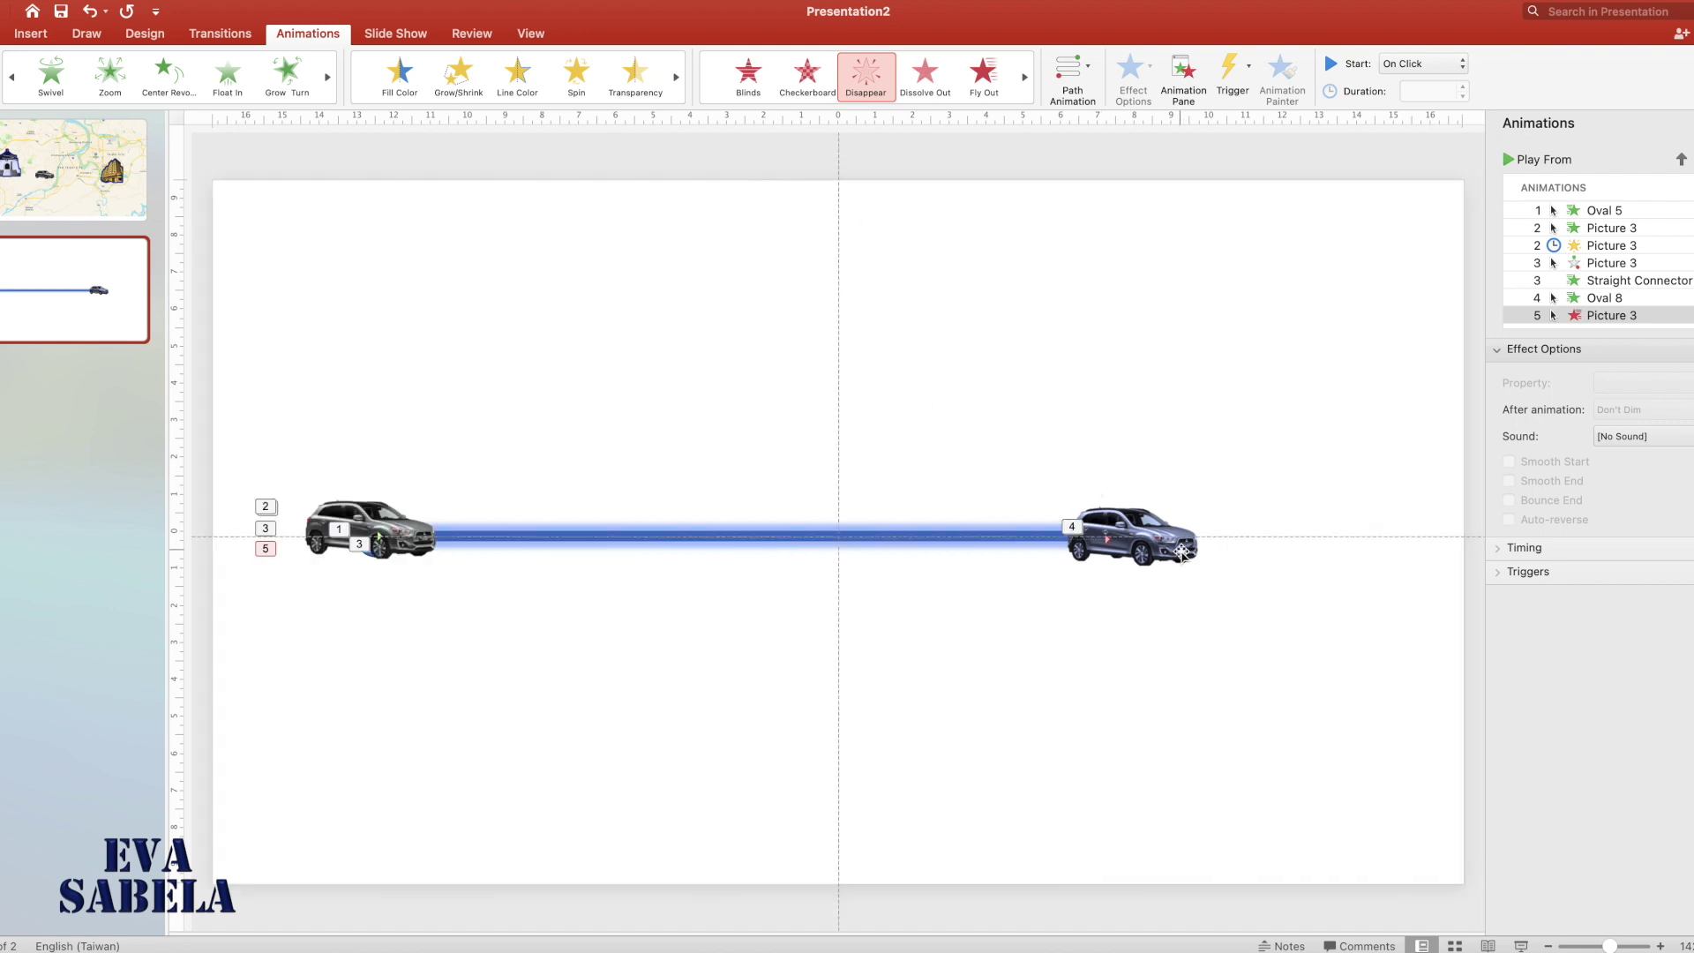
{"action": "left_click", "coordinate": [1150, 544]}
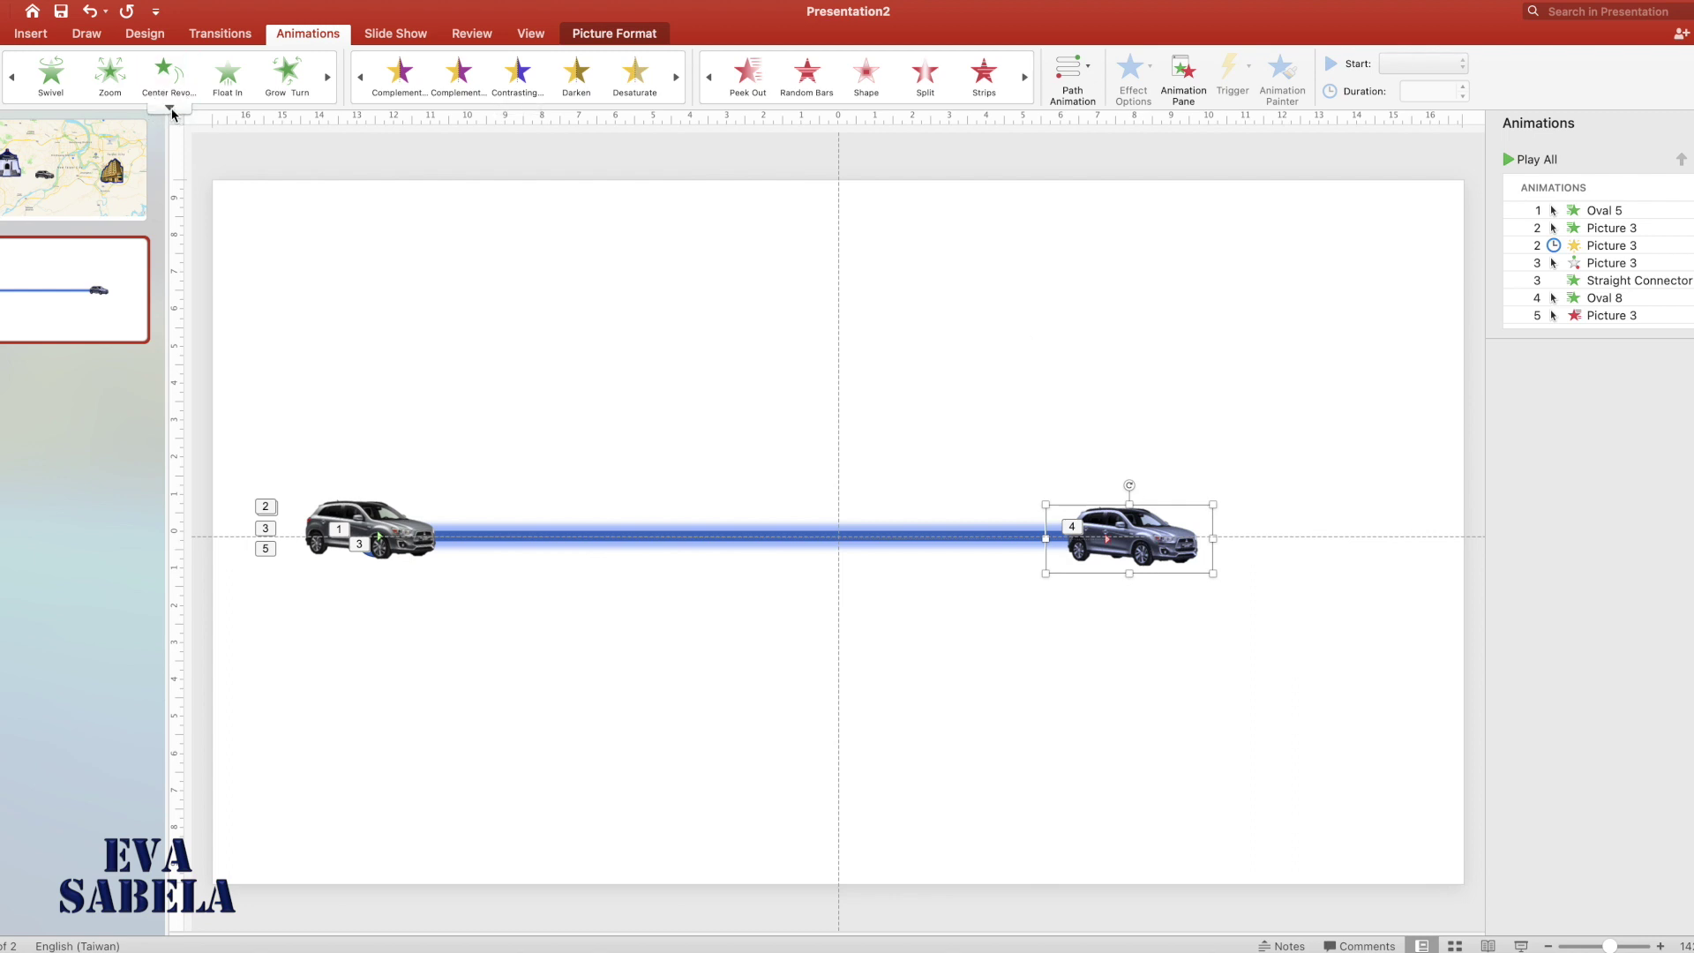
{"action": "left_click", "coordinate": [171, 110]}
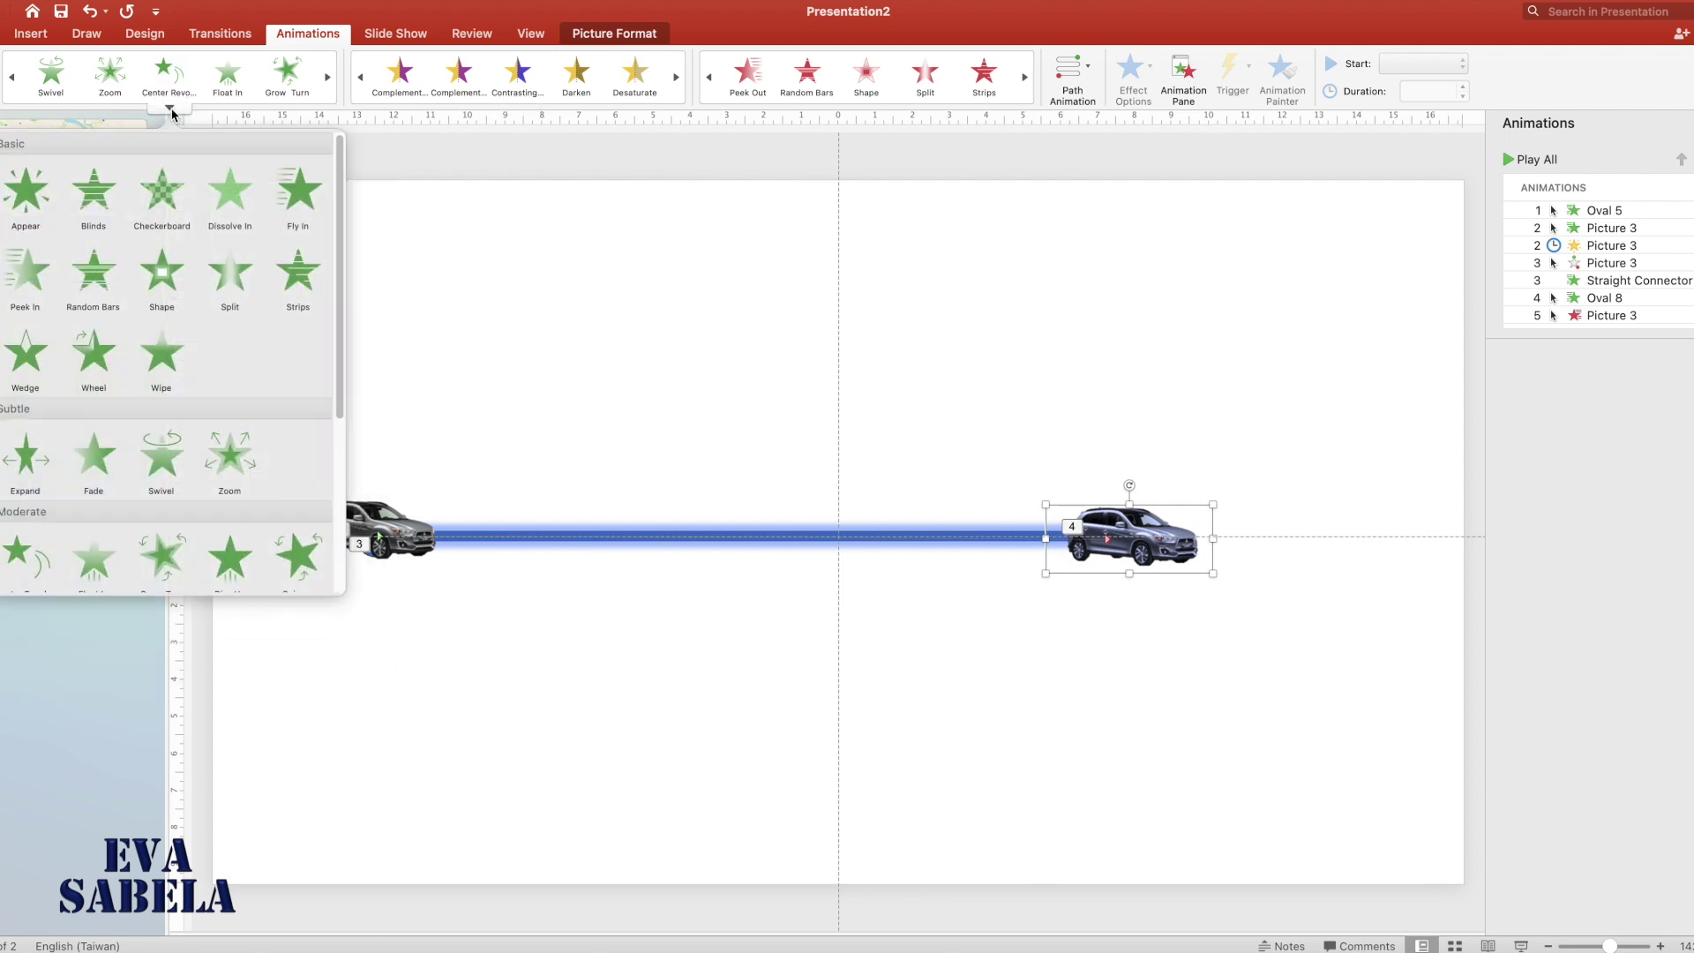
{"action": "left_click", "coordinate": [35, 201]}
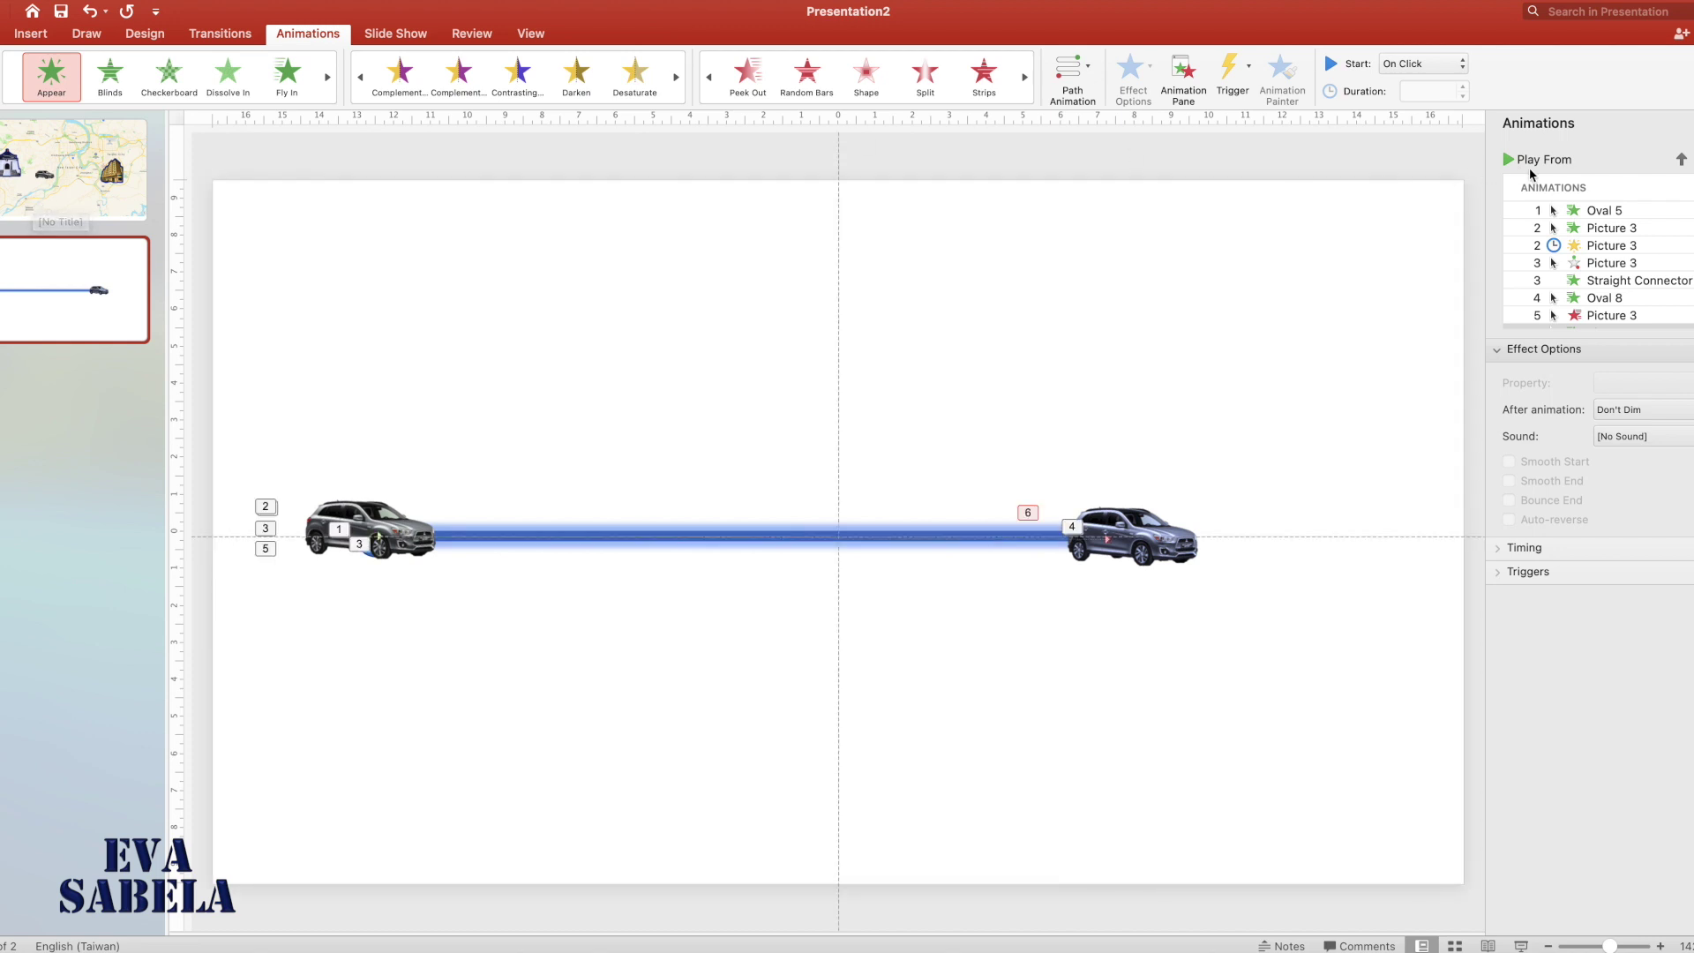
{"action": "left_click", "coordinate": [1598, 219]}
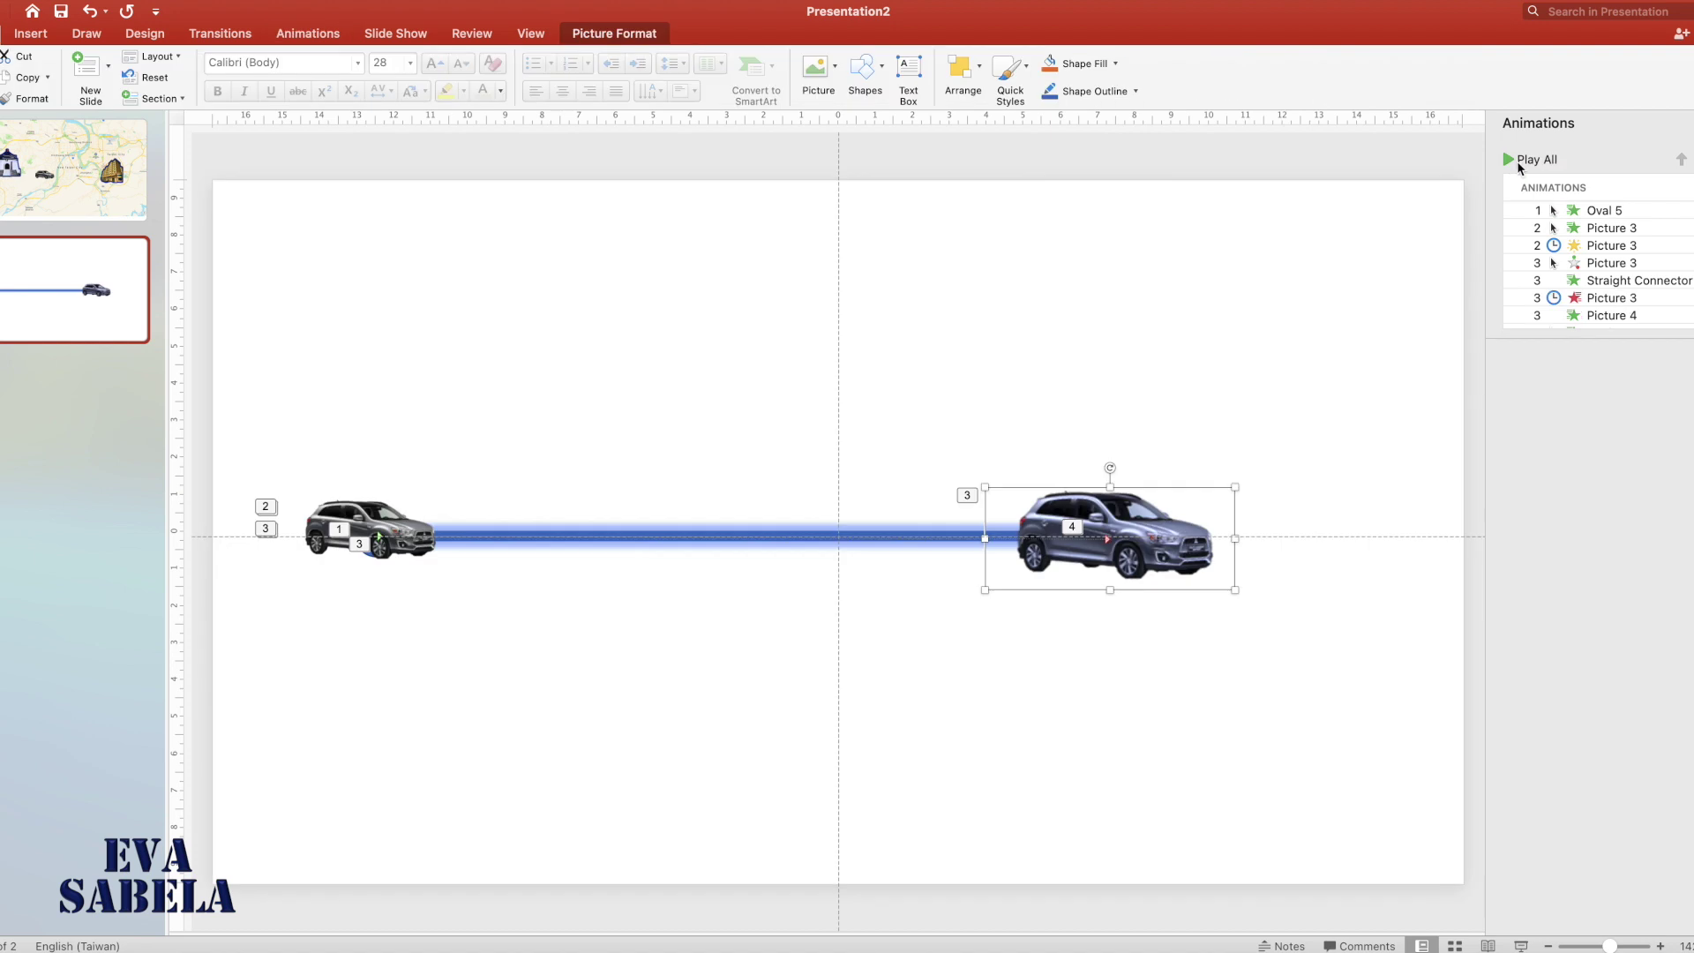
{"action": "left_click", "coordinate": [1510, 161]}
- Deselect the second car and return to the first slide with the map
{"action": "left_click", "coordinate": [1521, 946]}
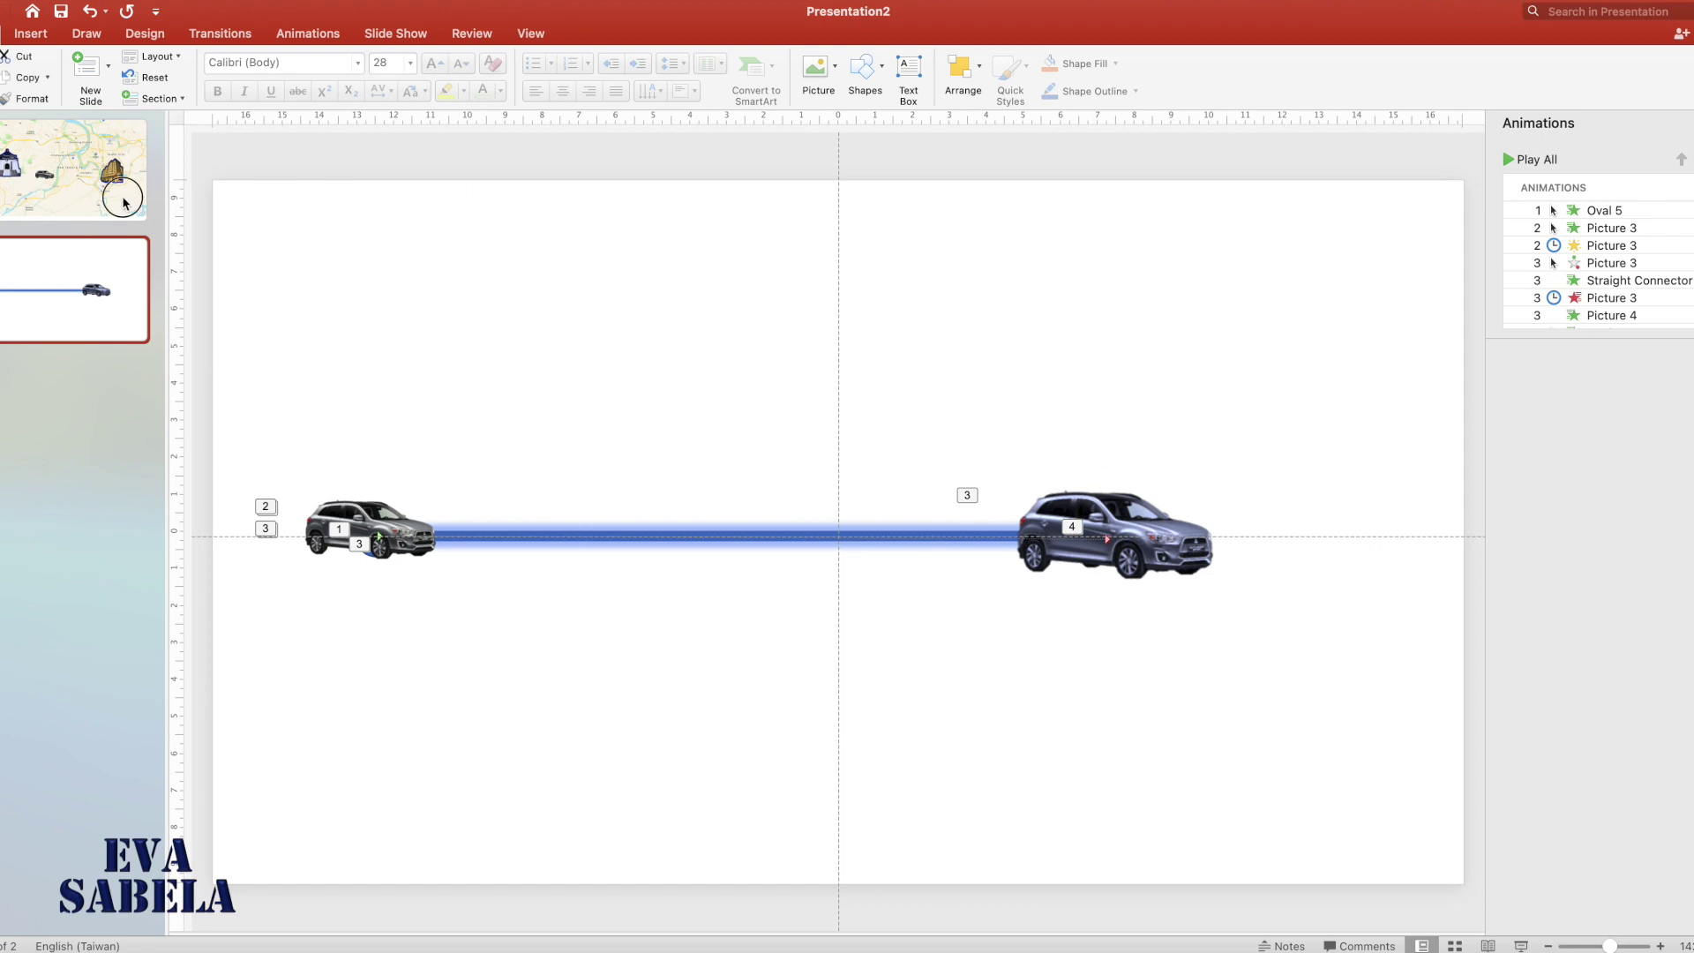
{"action": "left_click", "coordinate": [126, 202]}
- Copy the map and landmark pictures from slide 1 and paste them onto slide 2
{"action": "left_click", "coordinate": [623, 361]}
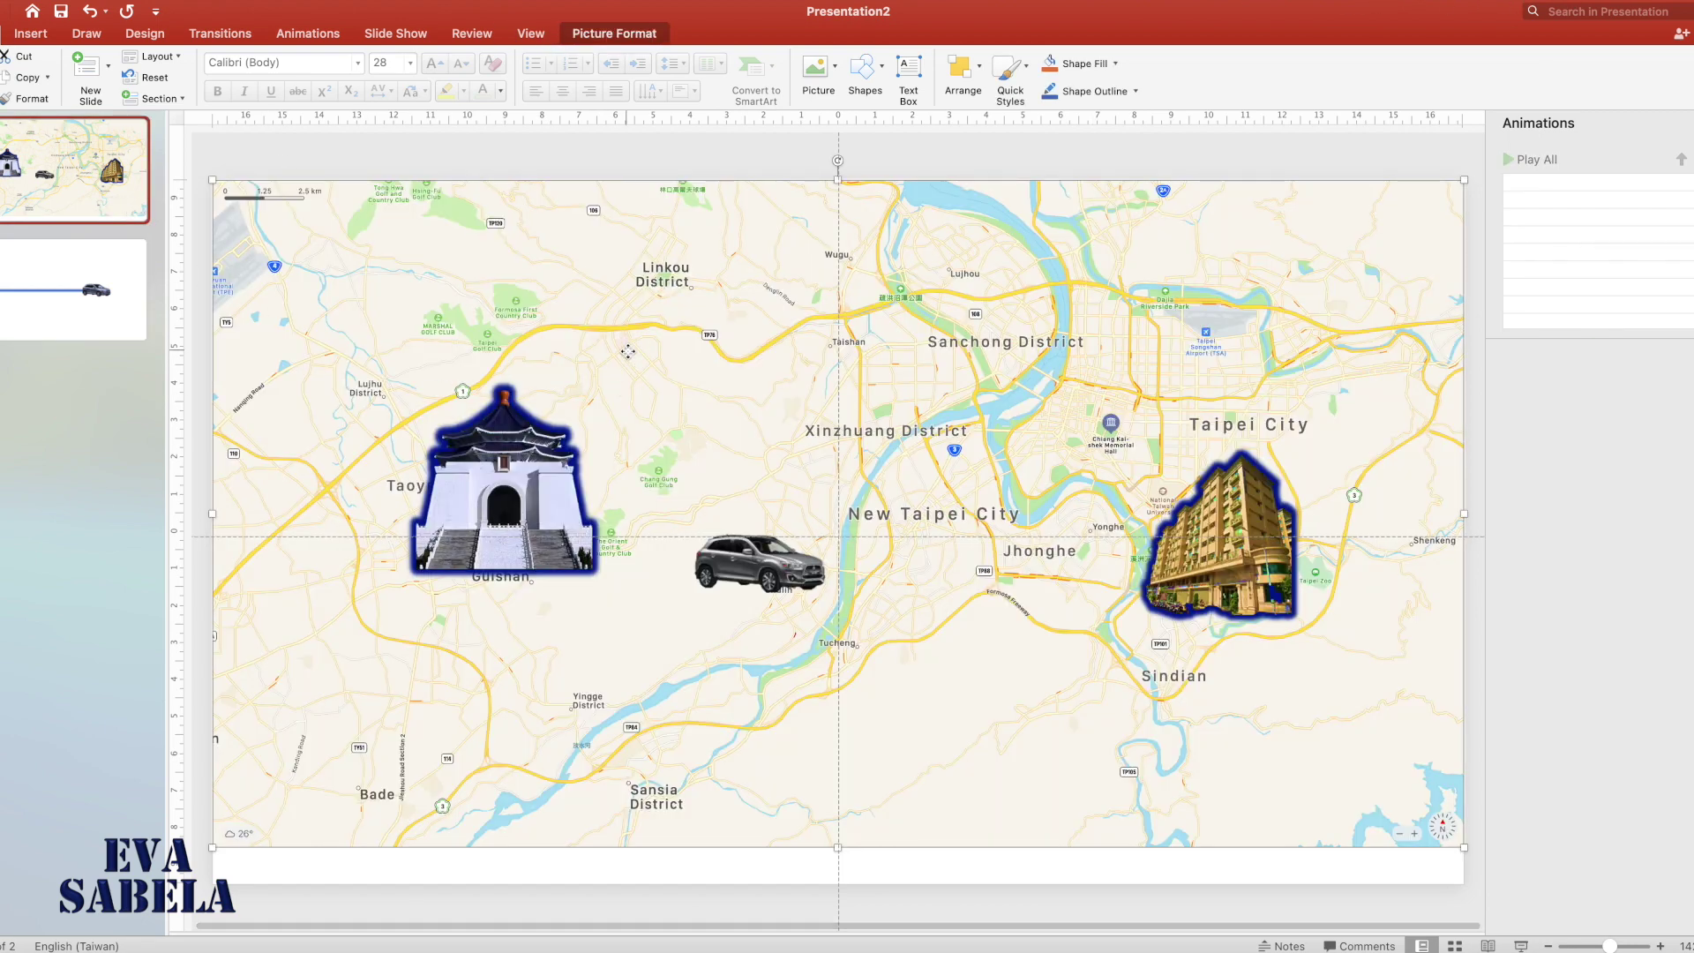
{"action": "right_click", "coordinate": [1250, 531]}
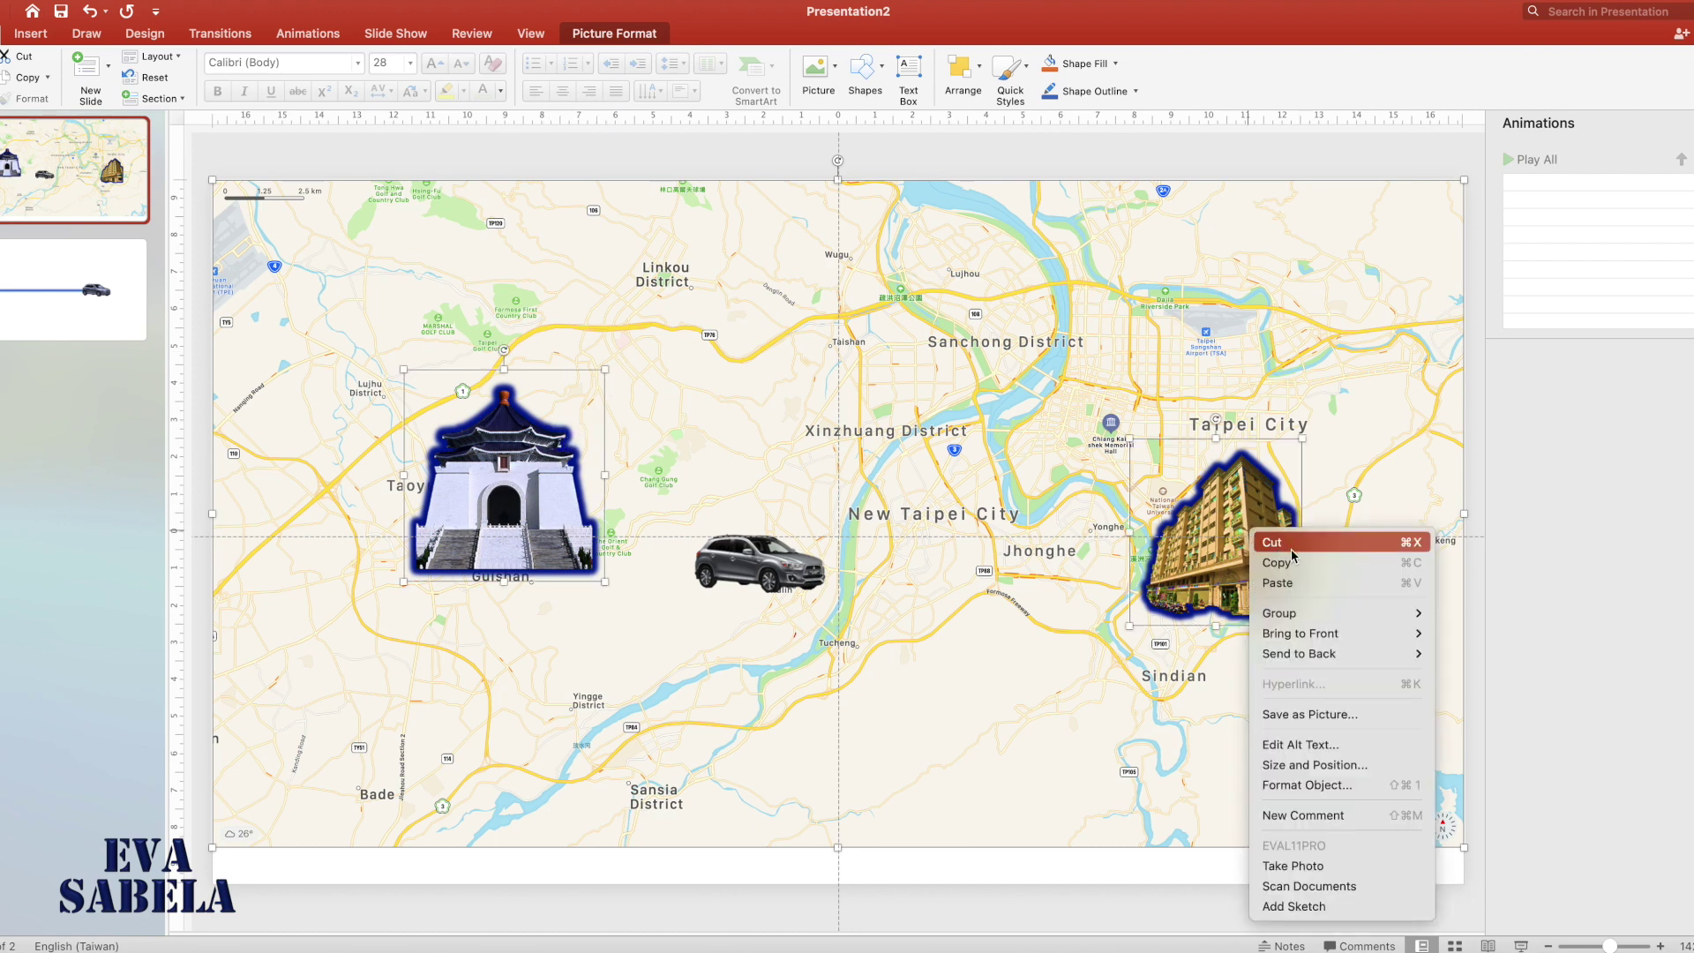
{"action": "left_click", "coordinate": [1270, 564]}
{"action": "left_click", "coordinate": [54, 333]}
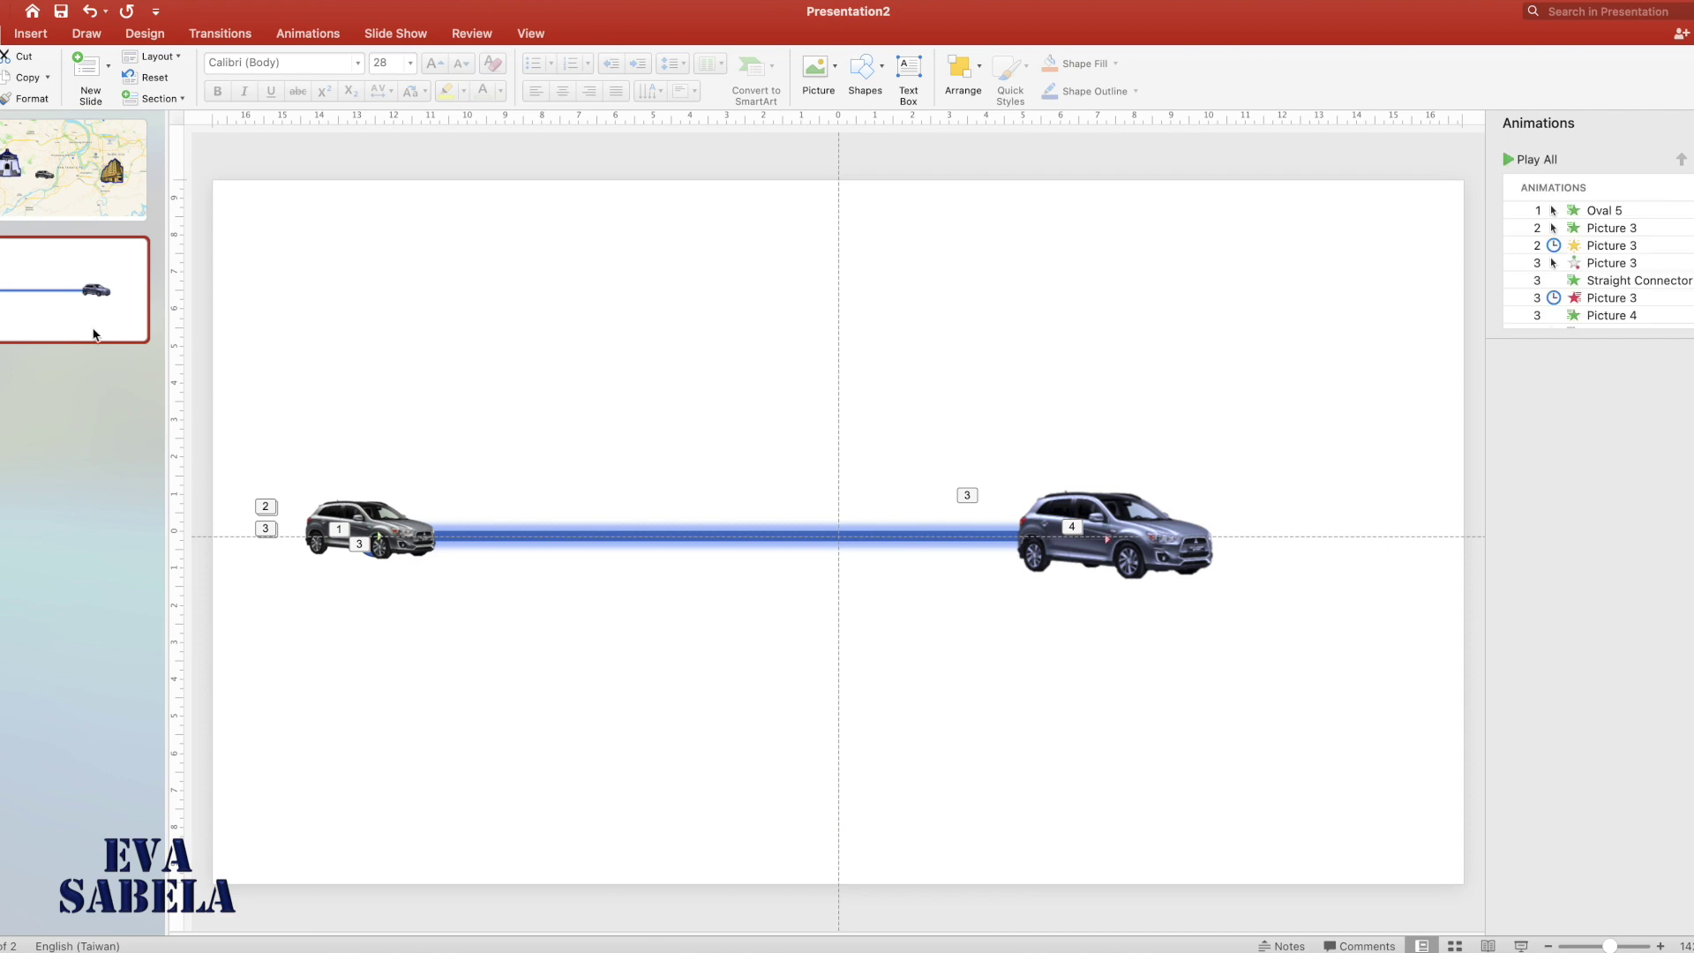
{"action": "right_click", "coordinate": [419, 305]}
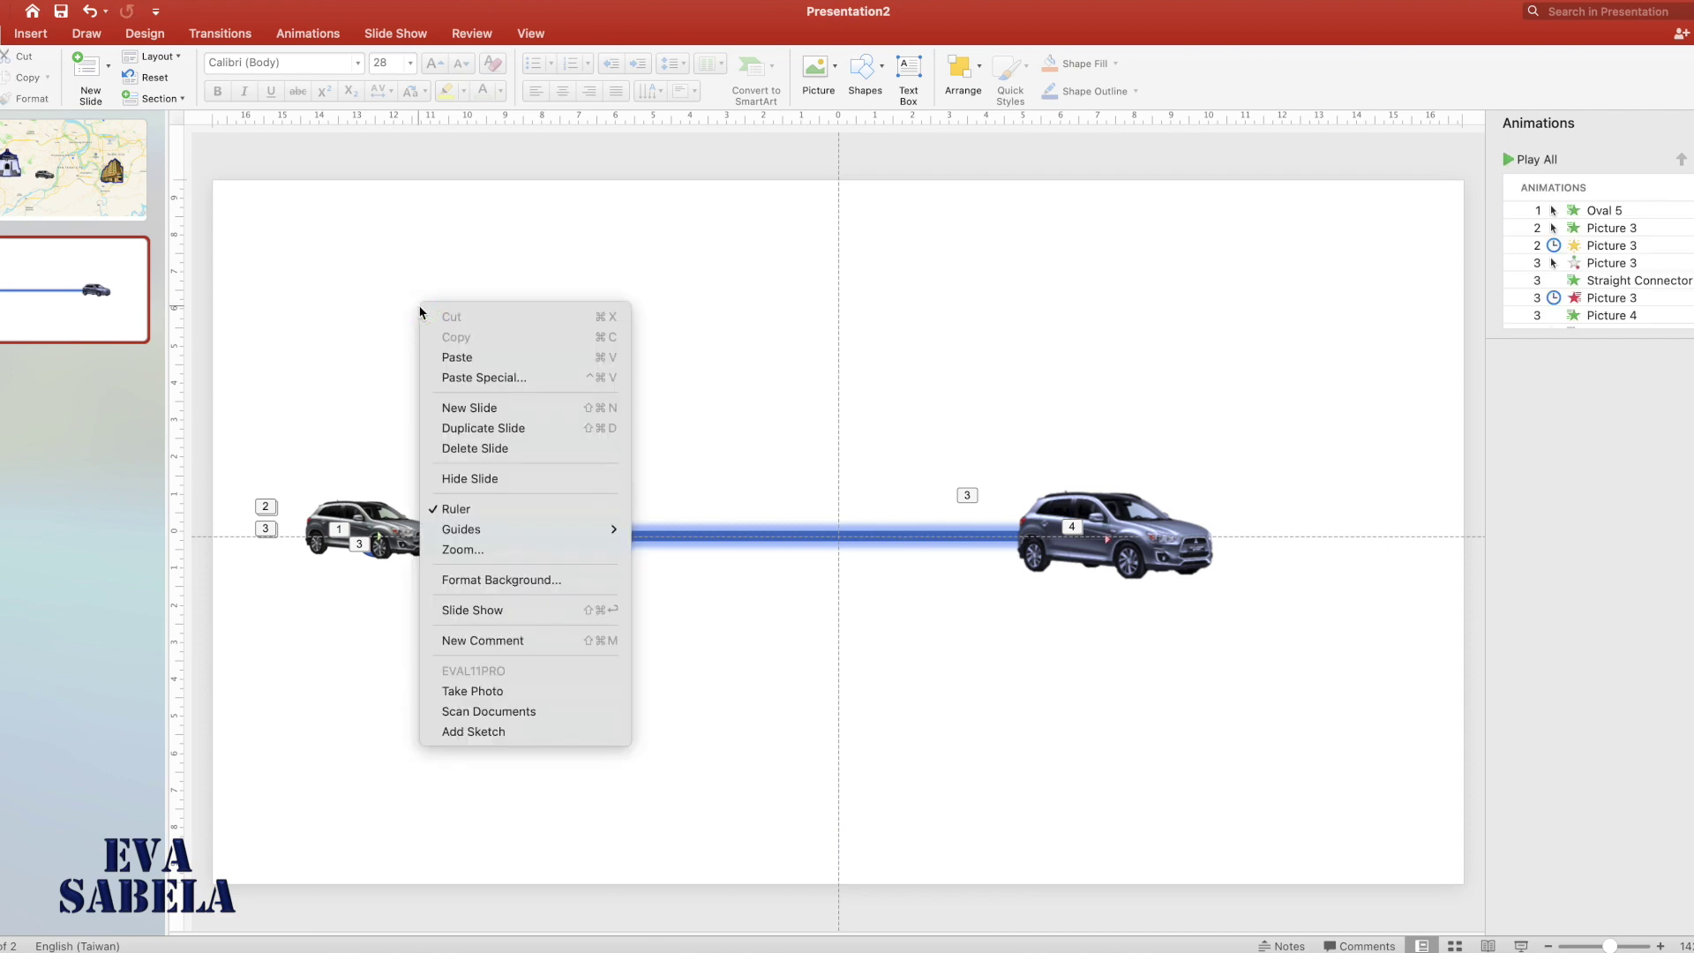
{"action": "left_click", "coordinate": [494, 356]}
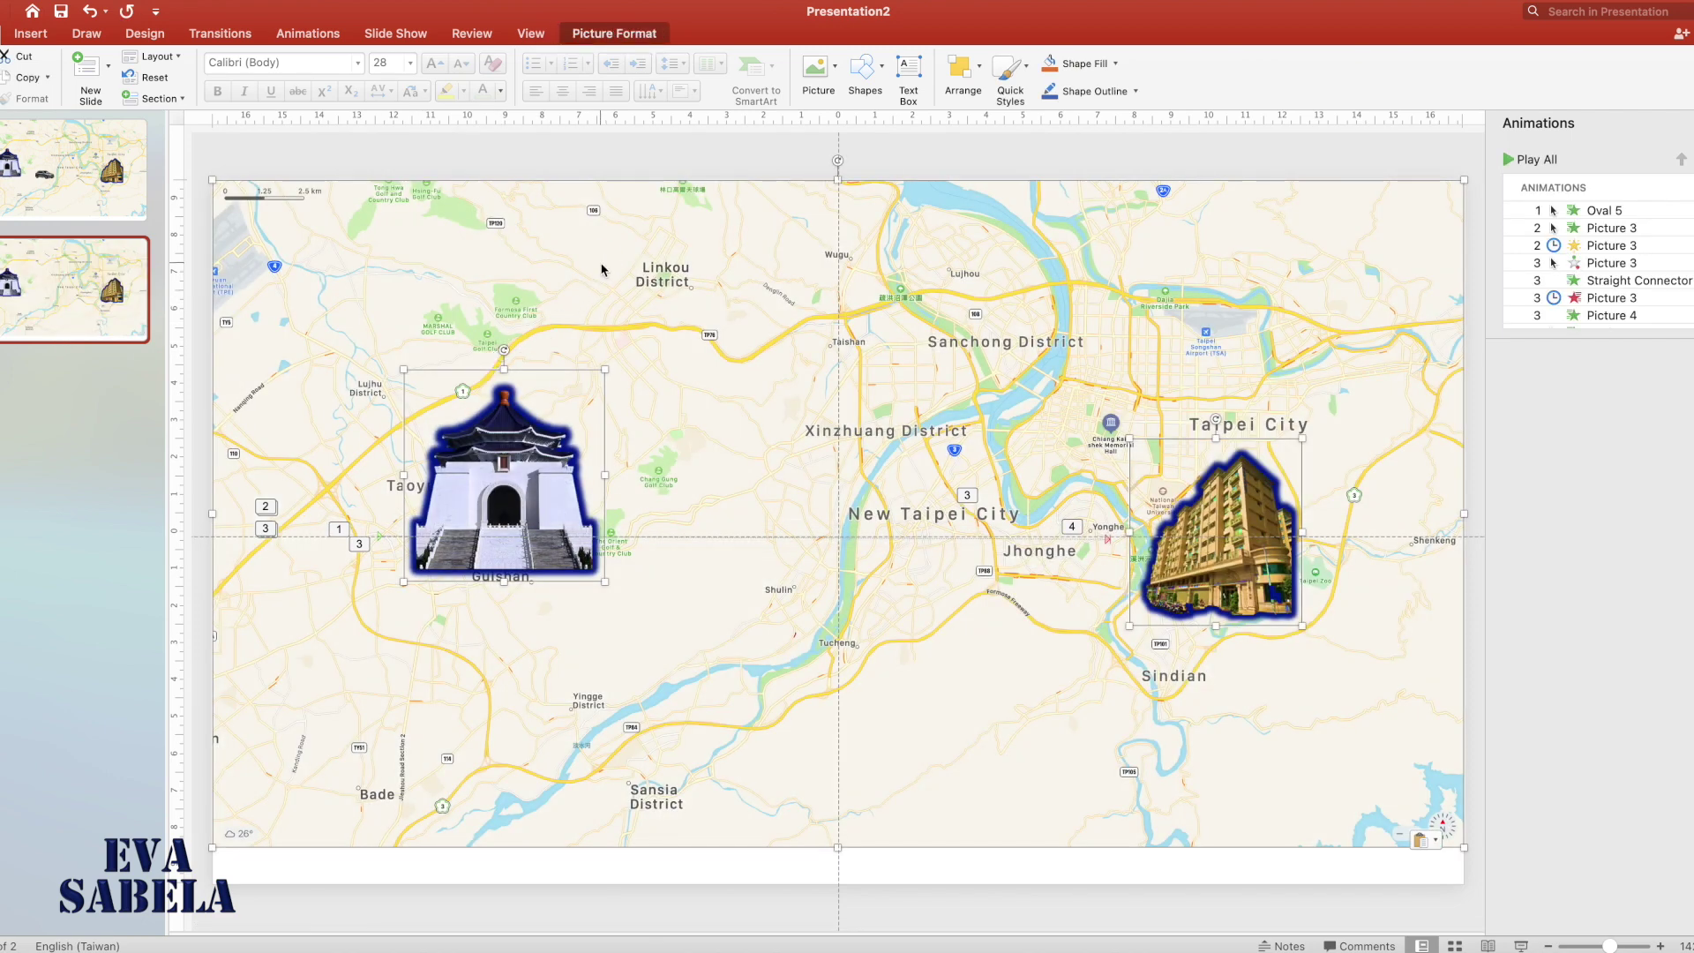
- Send the pasted map to the back, behind the cars and blue line
{"action": "right_click", "coordinate": [602, 269]}
{"action": "mouse_move", "coordinate": [750, 385]}
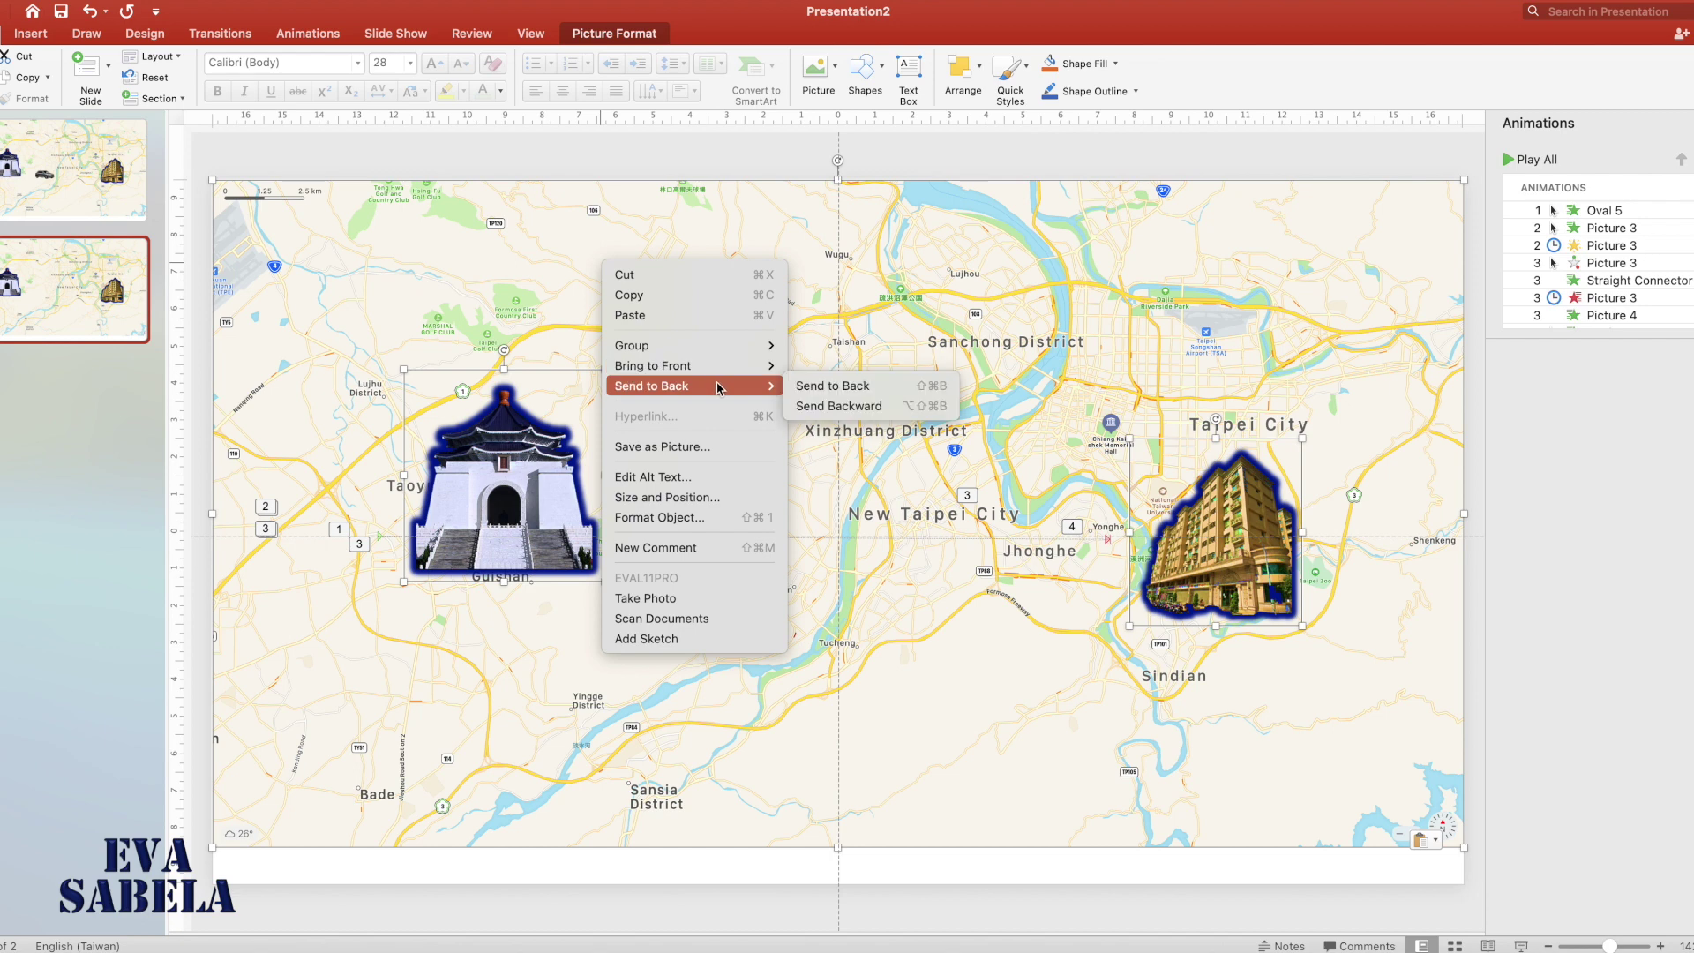
{"action": "left_click", "coordinate": [801, 388]}
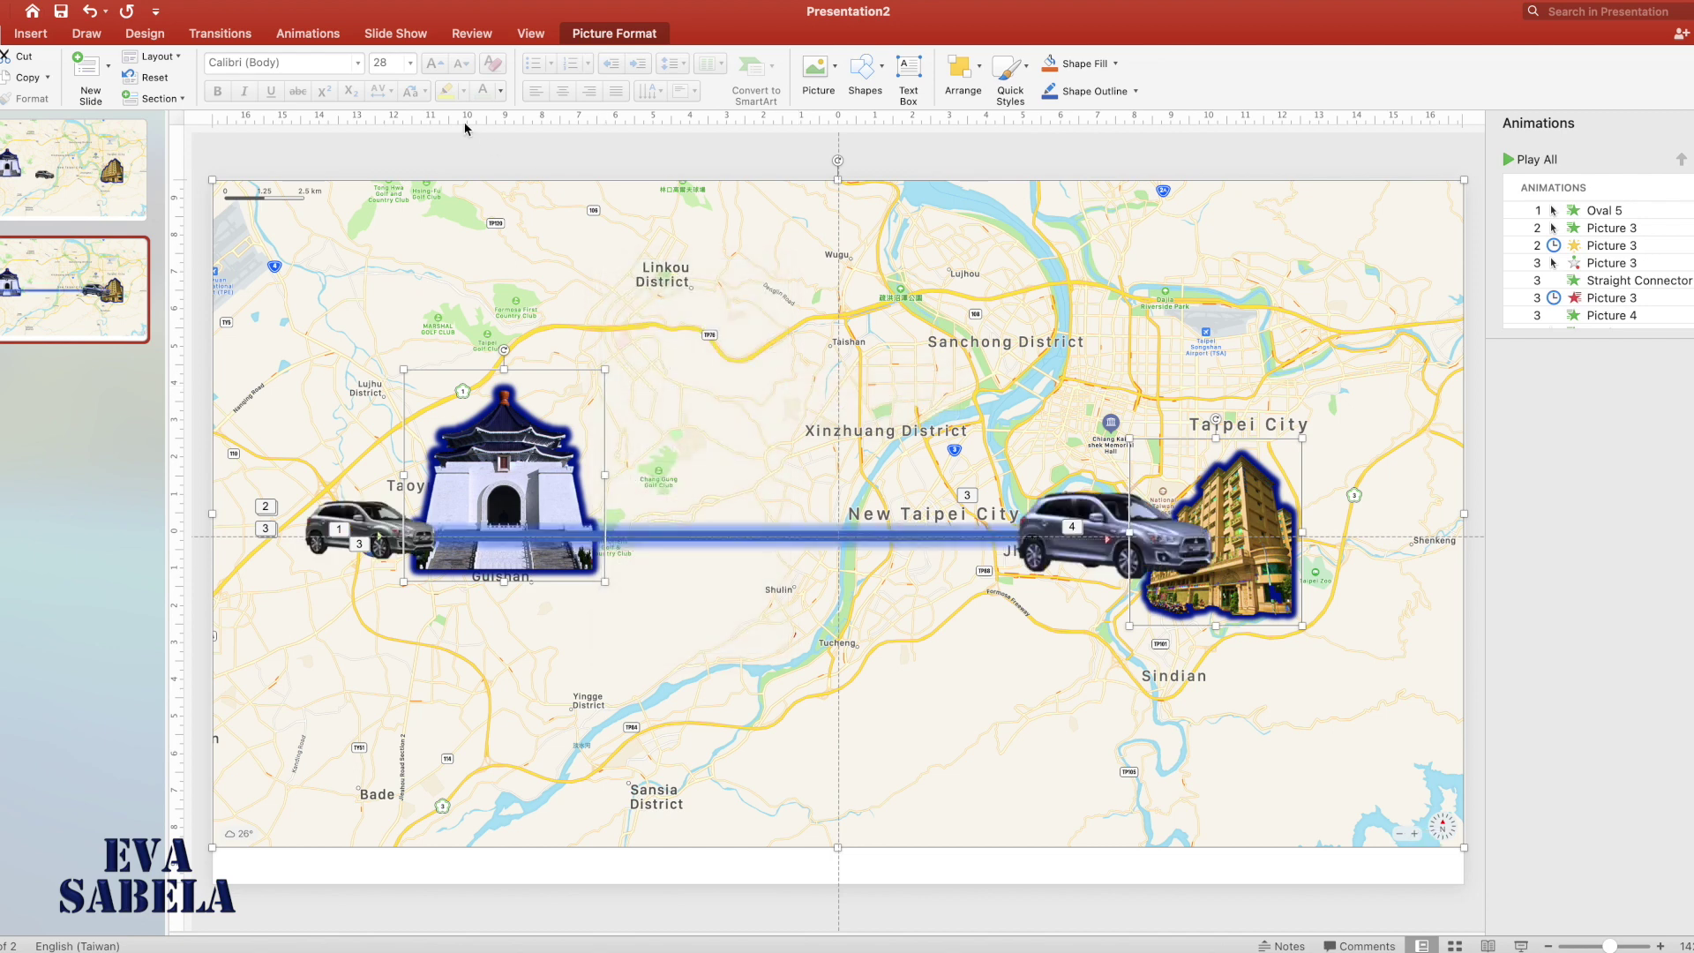
{"action": "left_click", "coordinate": [456, 155]}
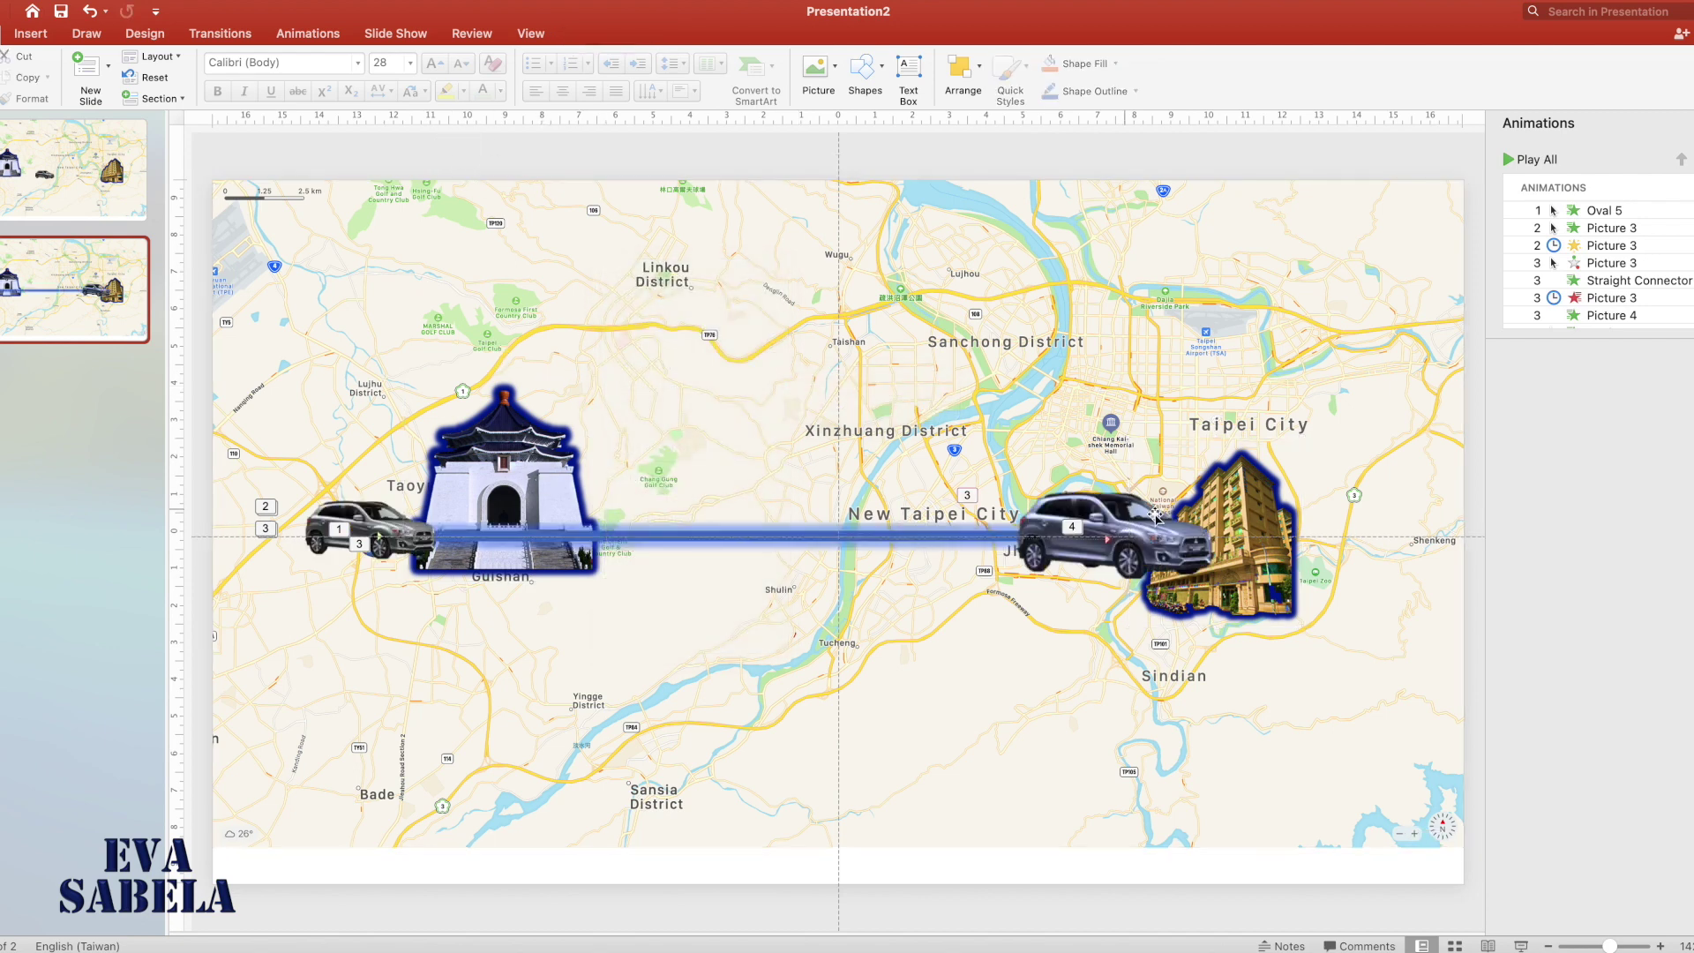
- Reposition the hotel and memorial pictures at opposite ends of the line, then preview the slide
{"action": "left_click_drag", "start_coordinate": [1262, 530], "coordinate": [389, 460]}
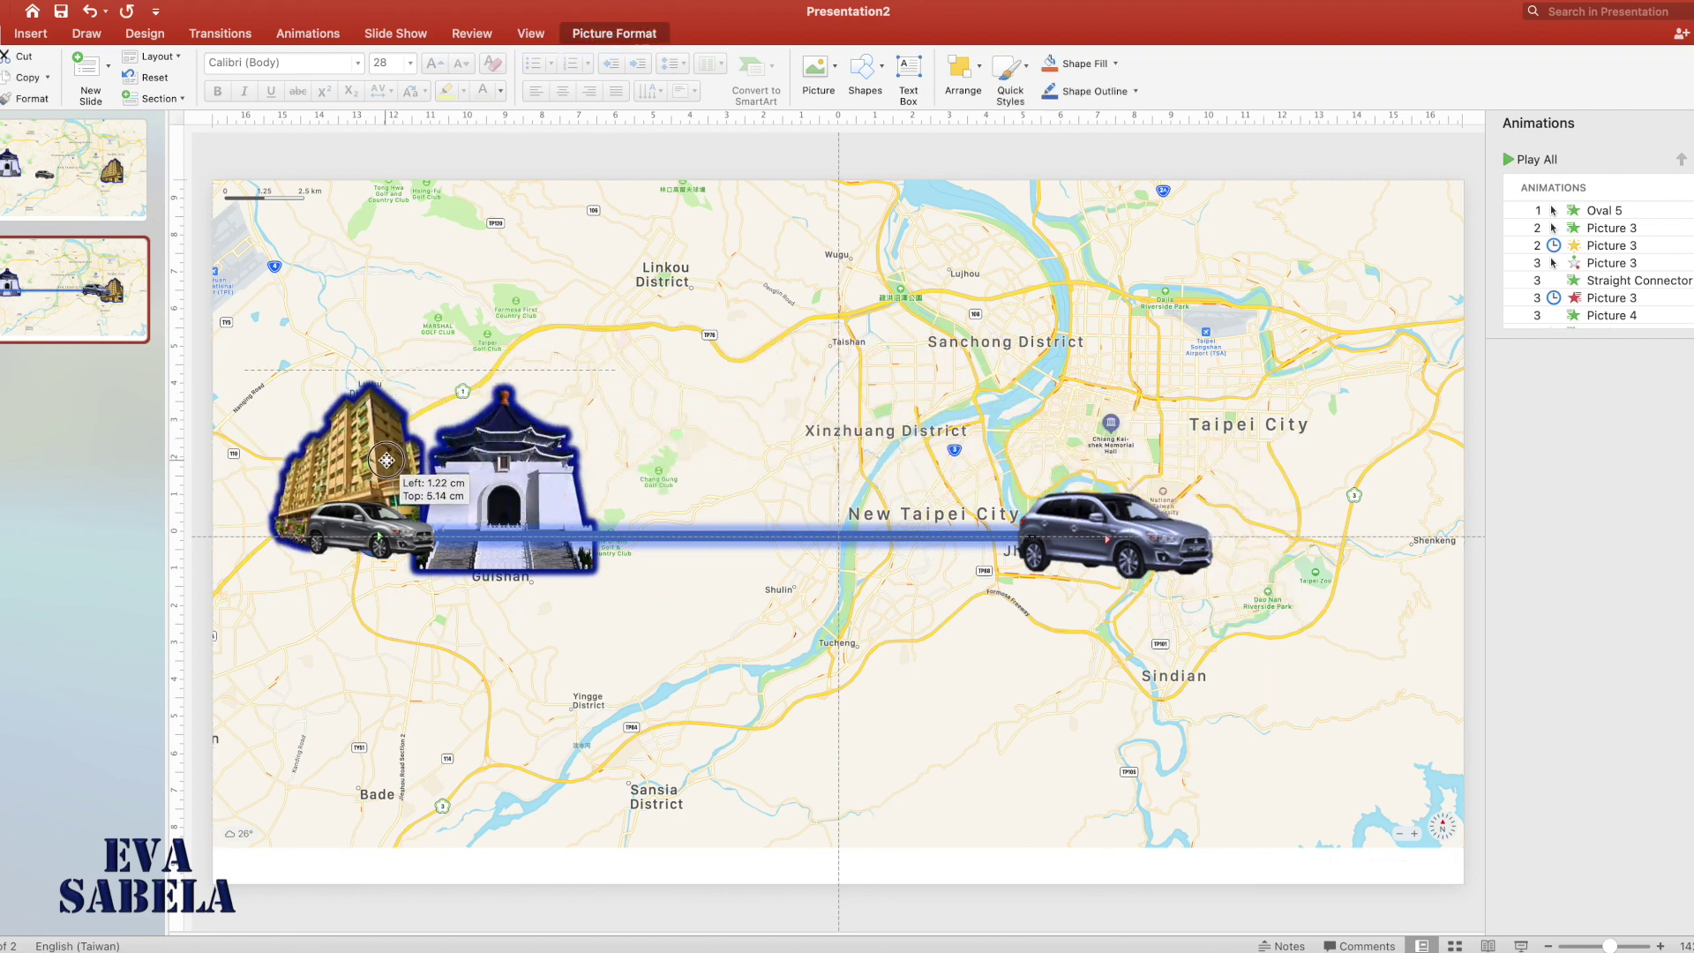
{"action": "left_click_drag", "start_coordinate": [385, 459], "coordinate": [1166, 457]}
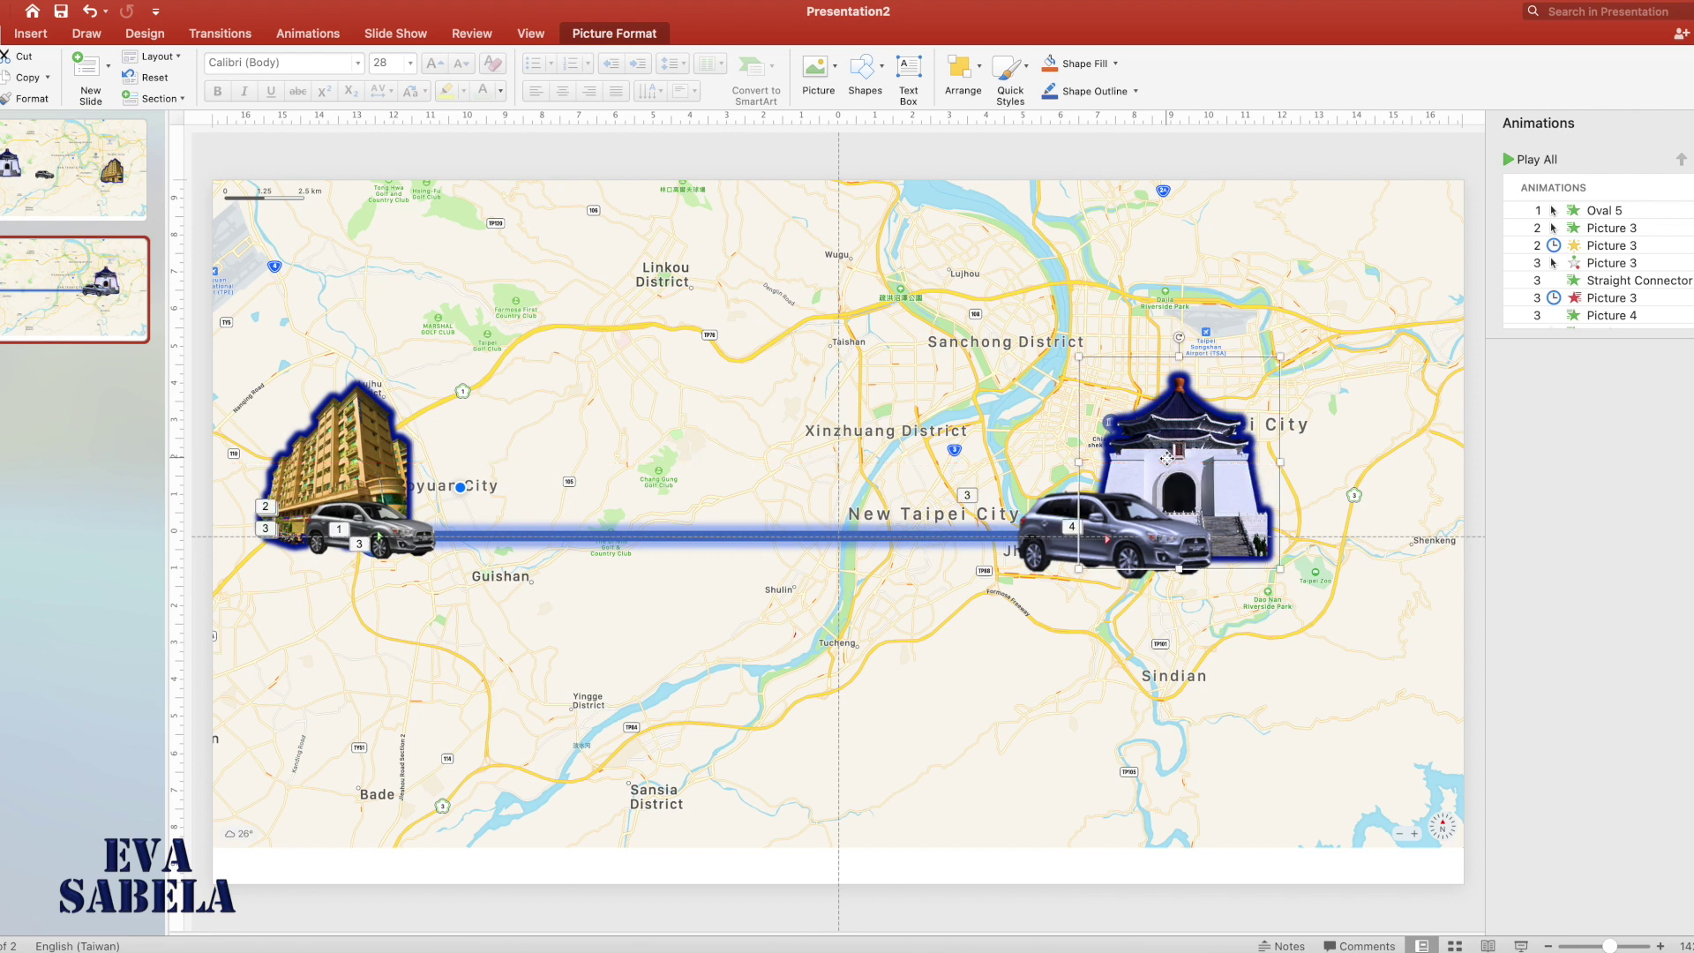
{"action": "left_click", "coordinate": [1507, 158]}
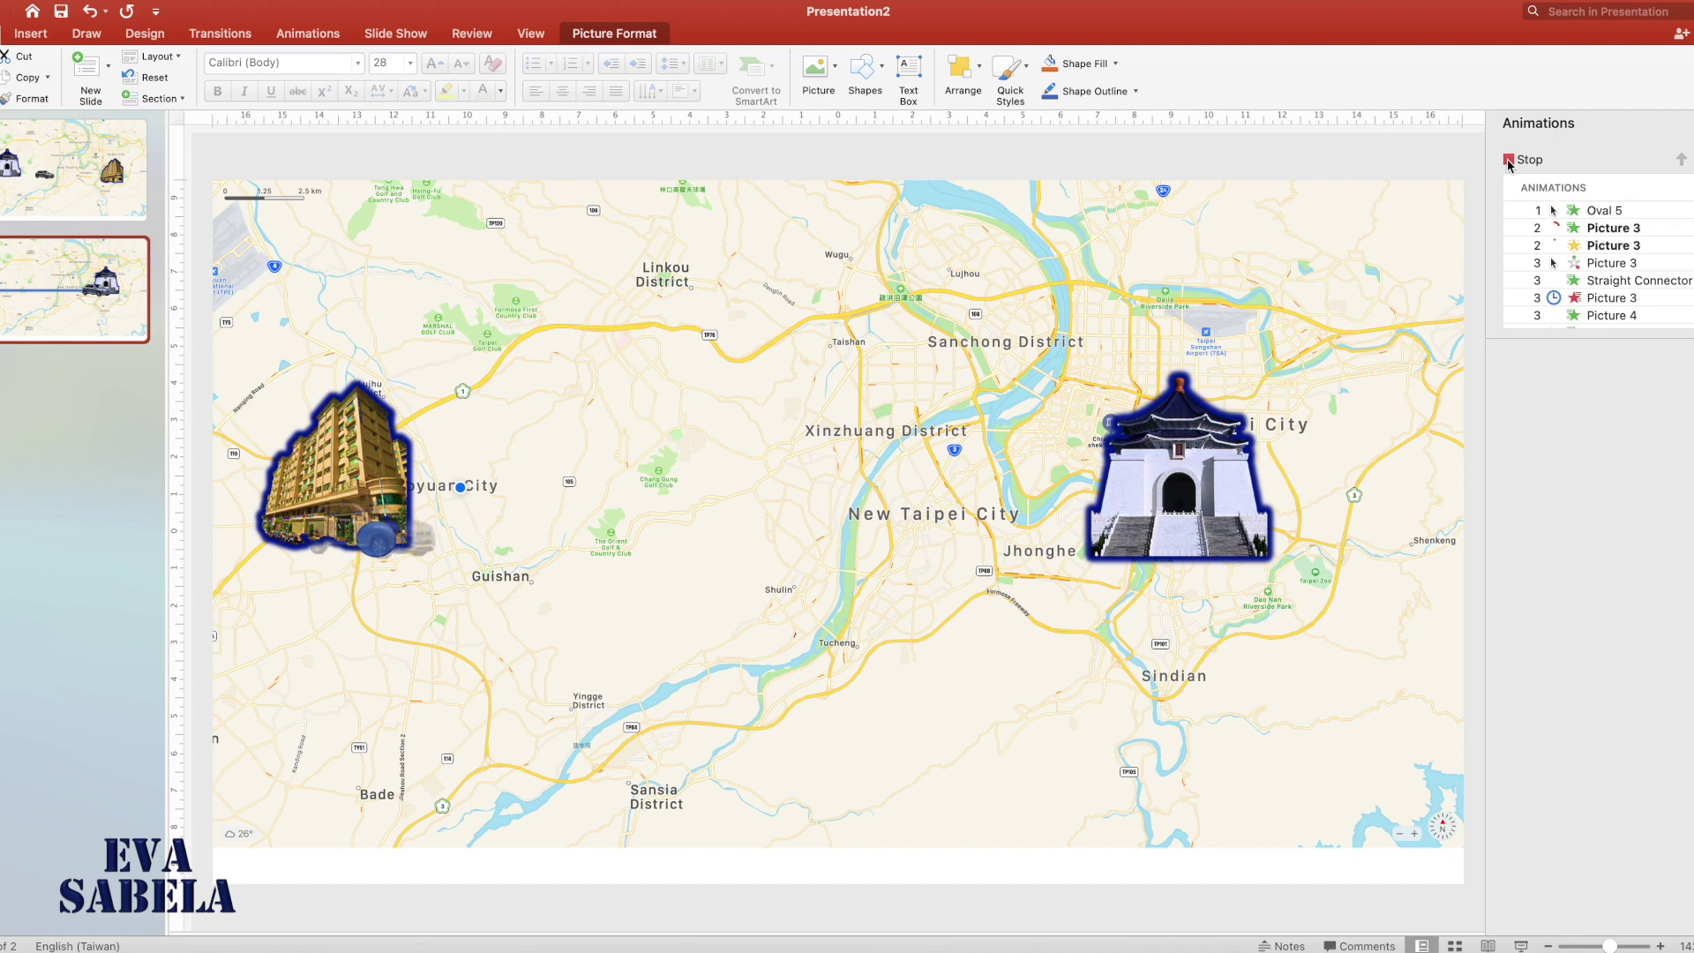